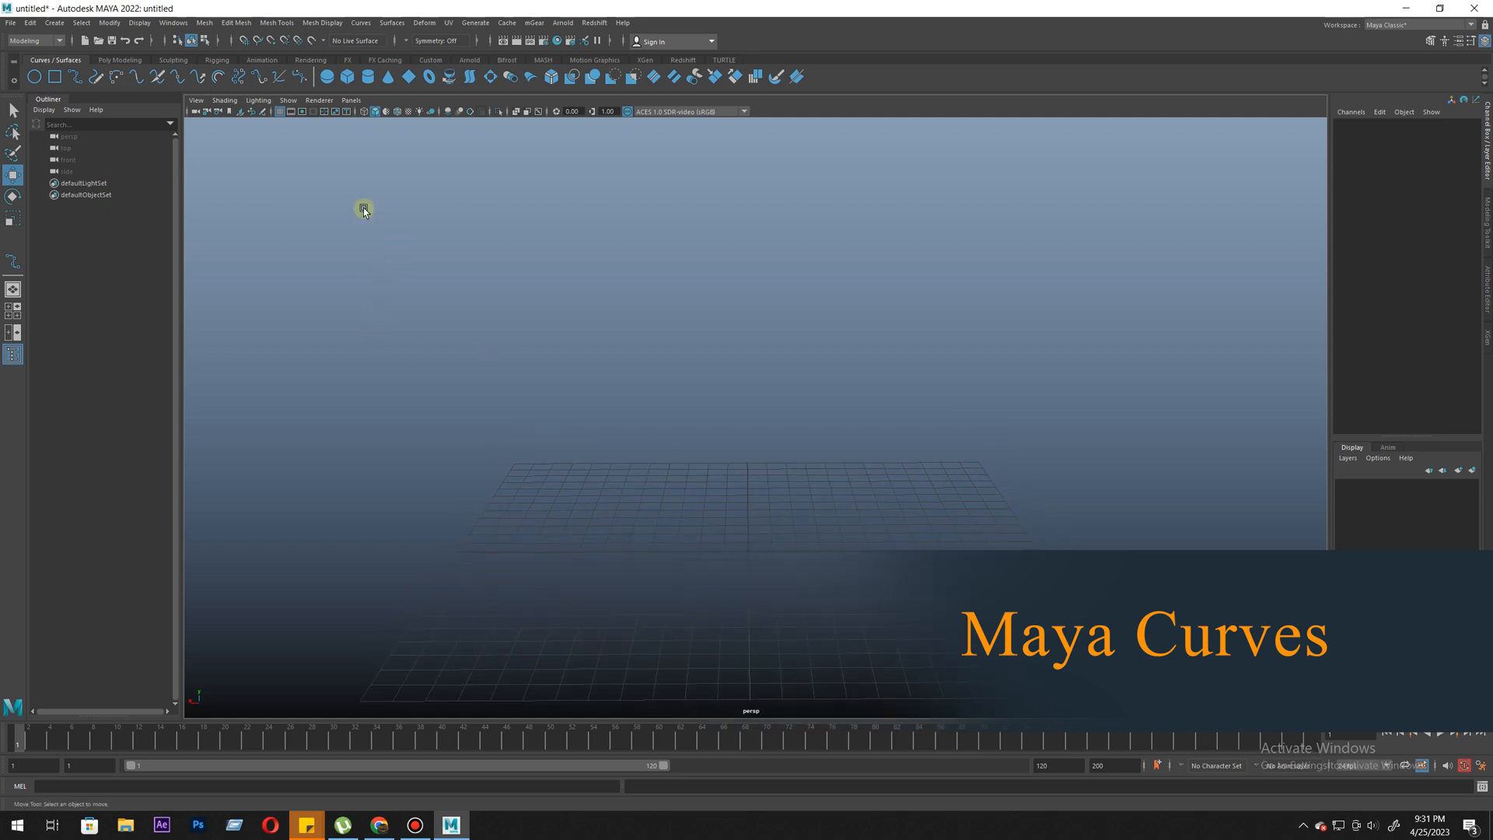
click(120, 60)
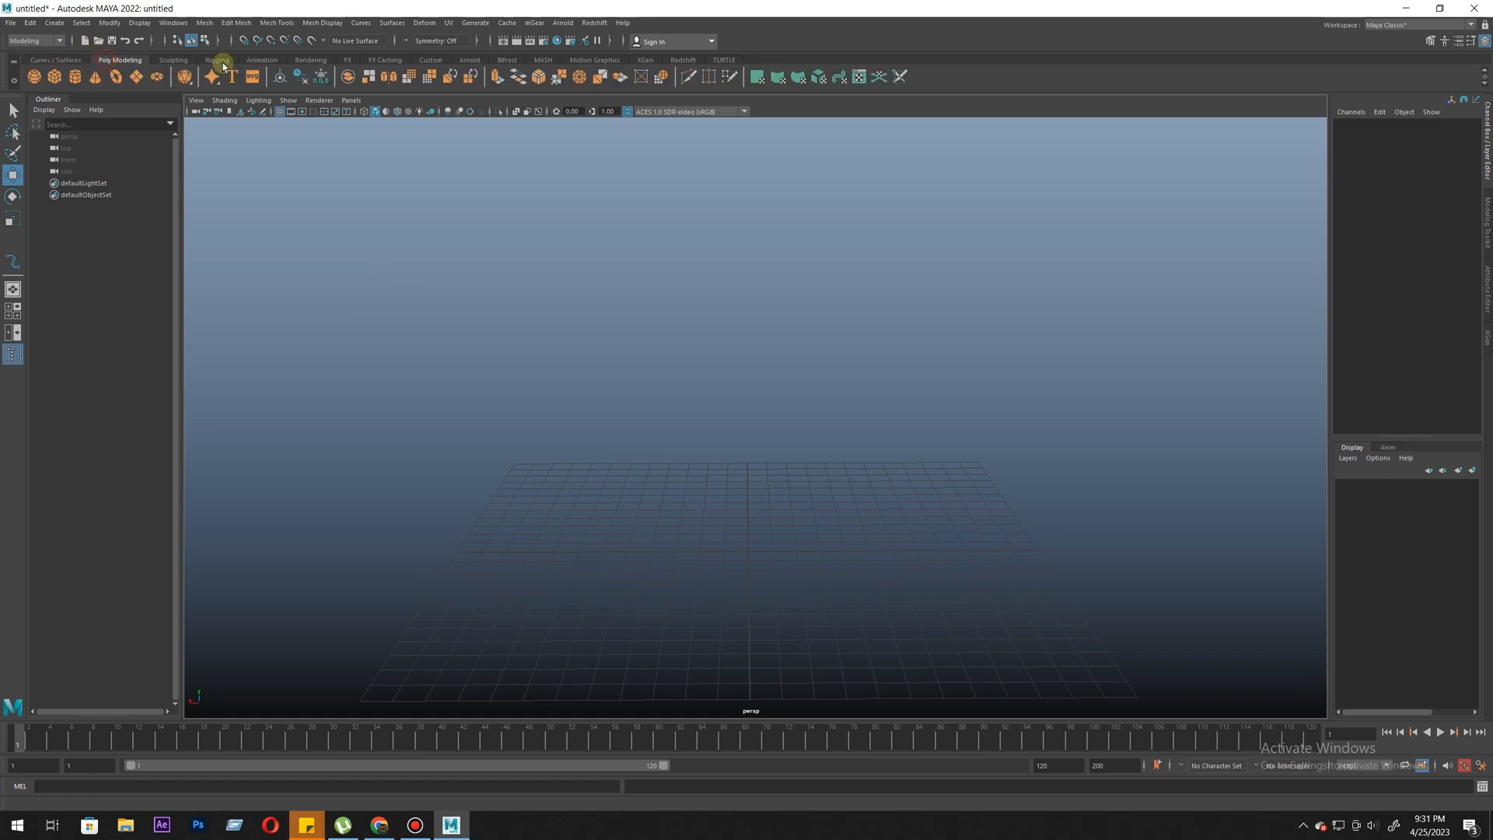
click(54, 59)
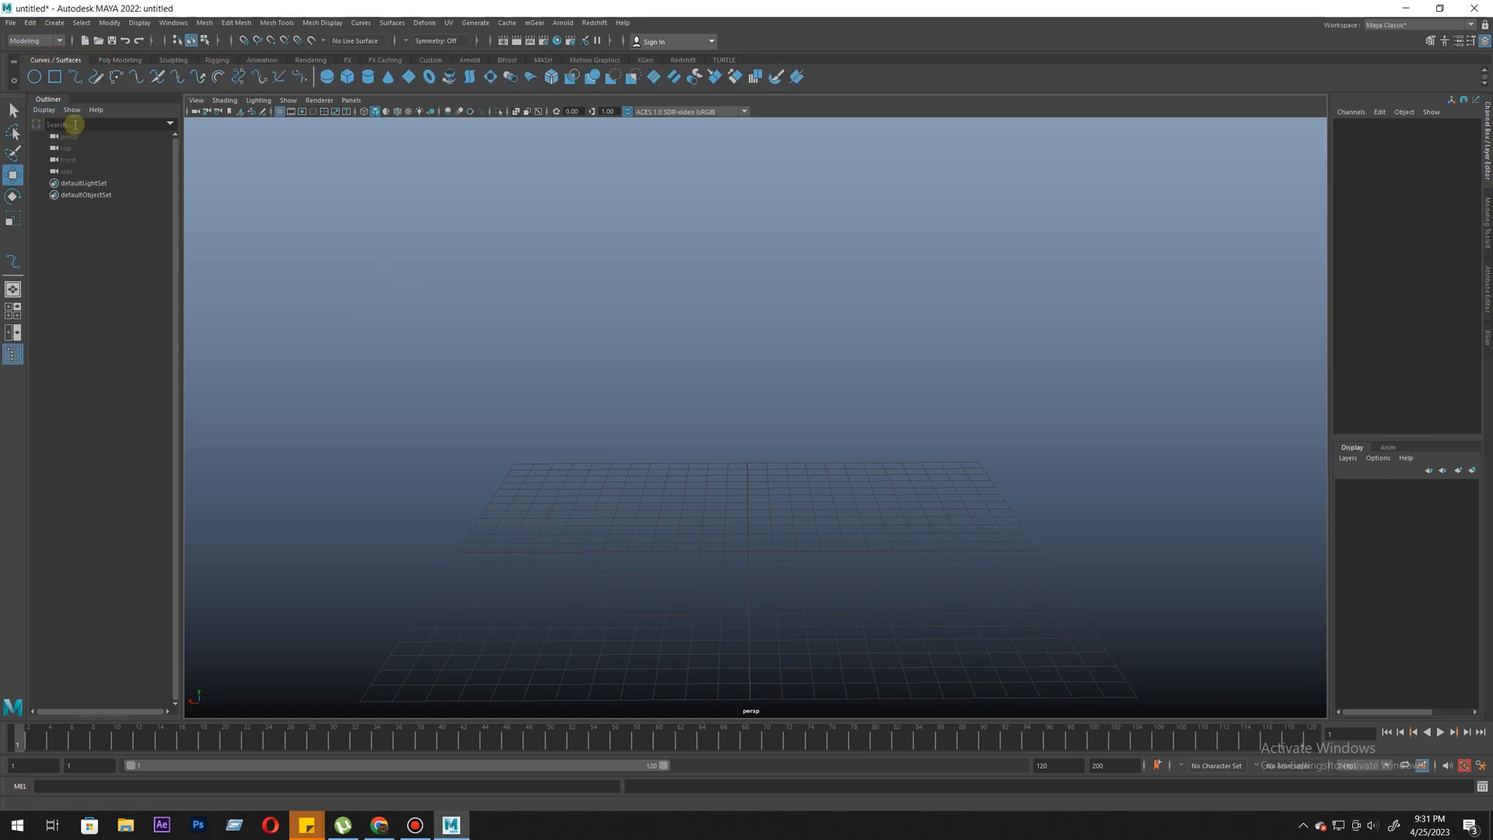
click(56, 22)
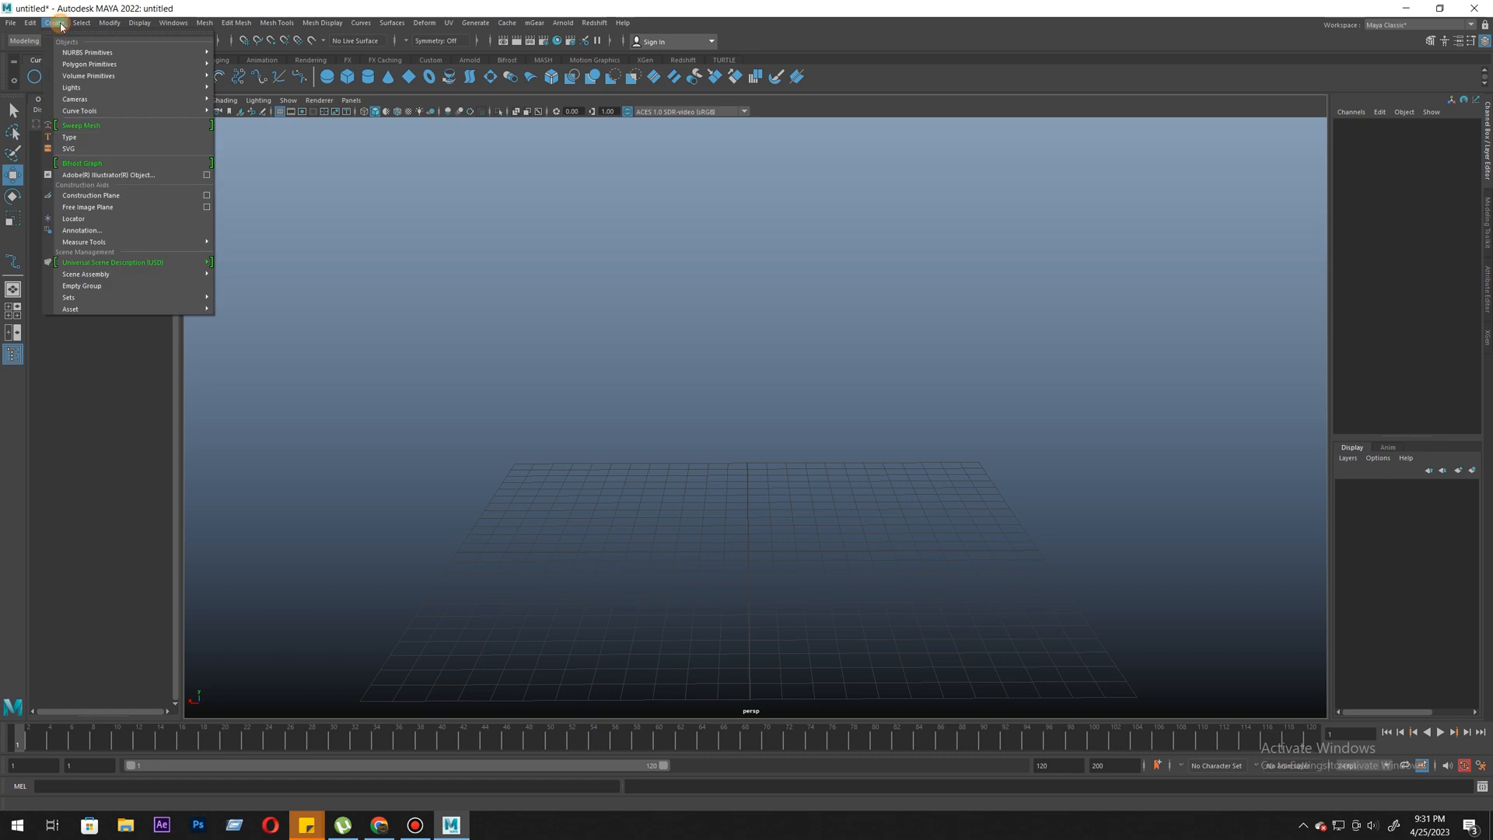
mouse_move(117, 113)
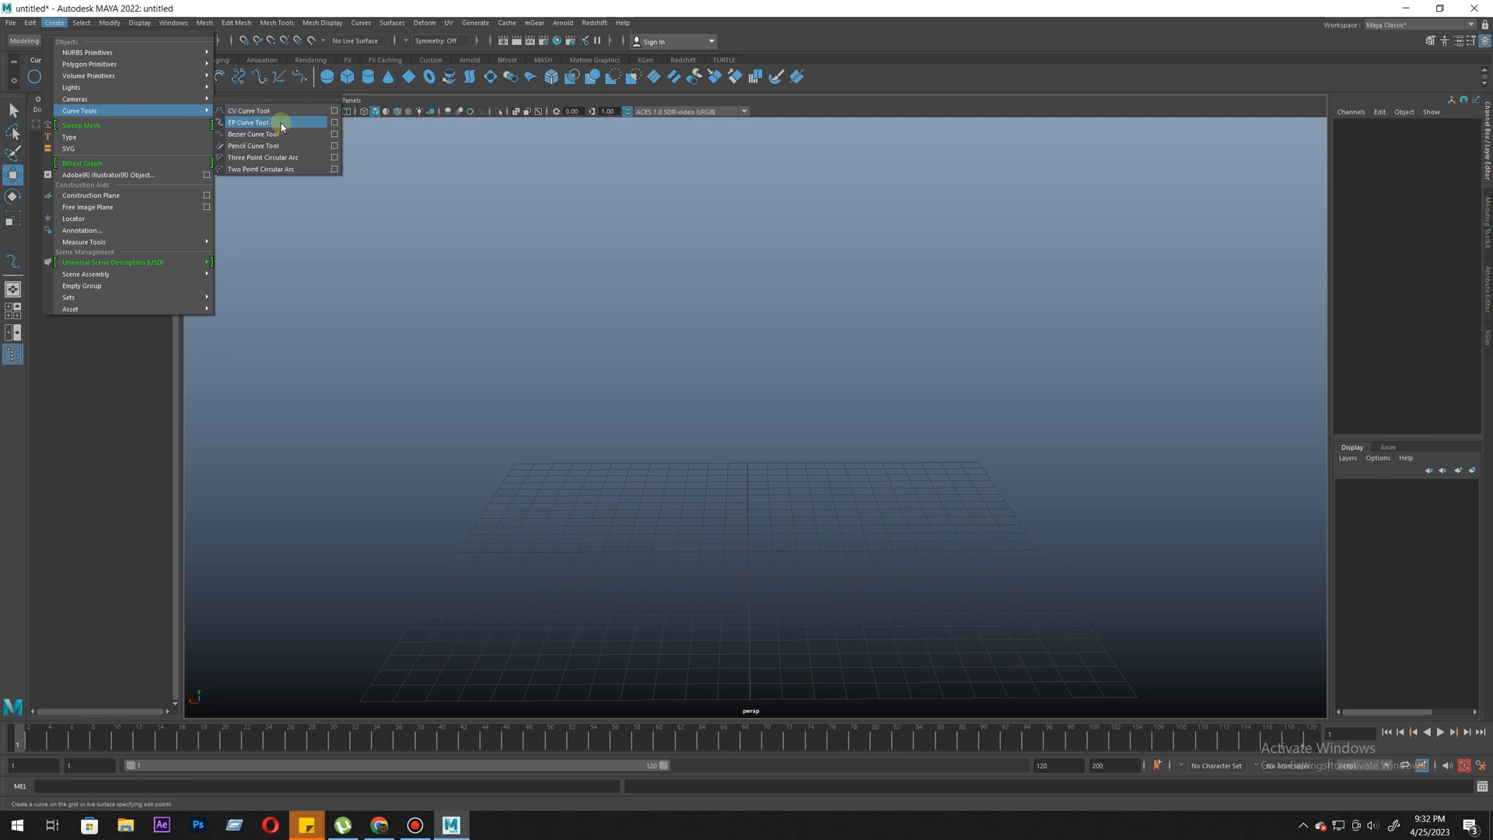
click(865, 302)
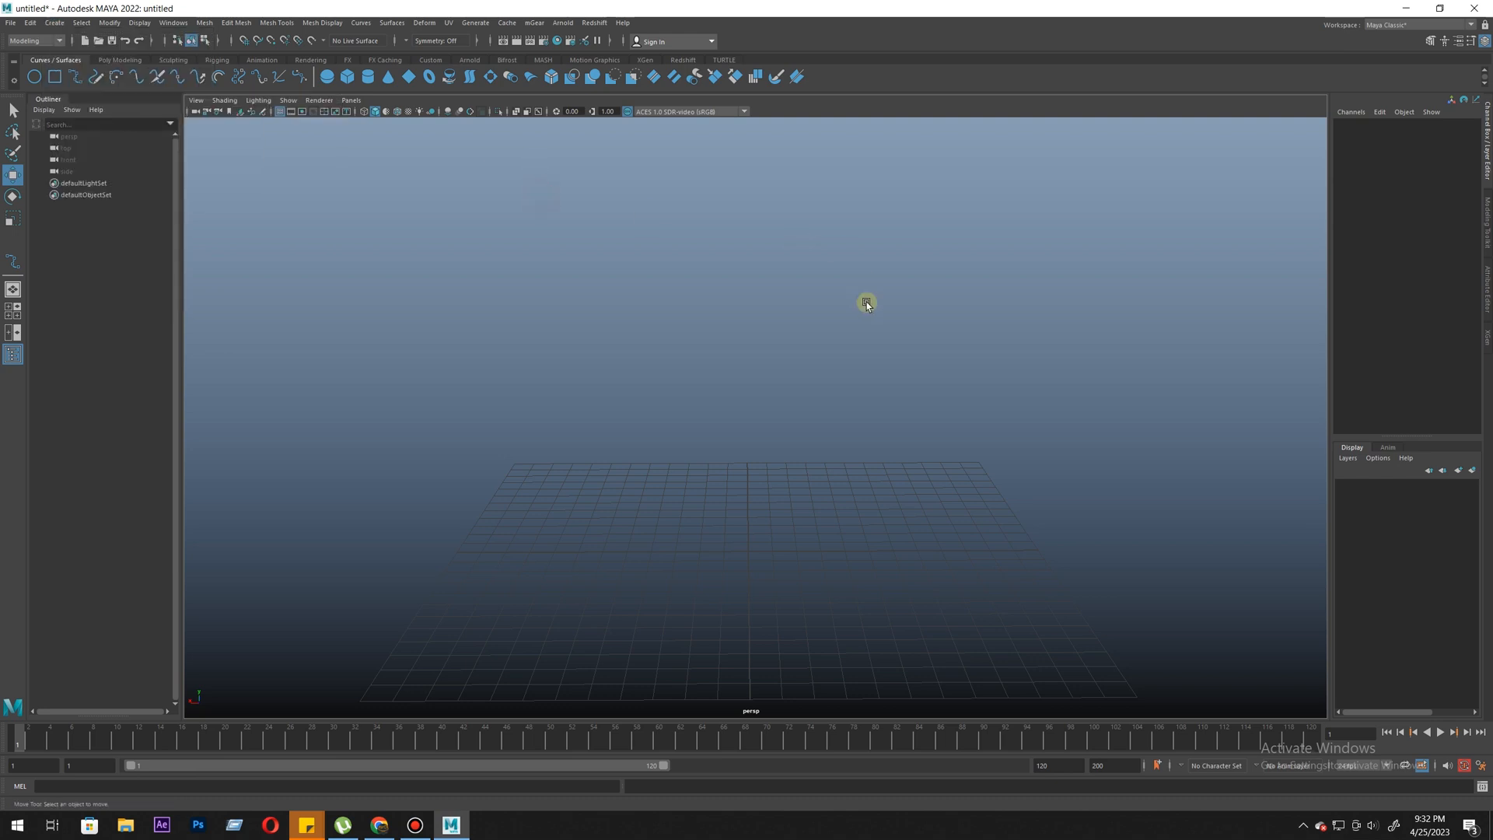
- Draw a wavy EP curve across the grid, finish it and delete it
click(77, 83)
alt+drag(763, 530, 646, 367)
click(612, 319)
click(551, 426)
click(662, 470)
click(826, 398)
click(849, 368)
click(1006, 564)
click(943, 596)
key(w)
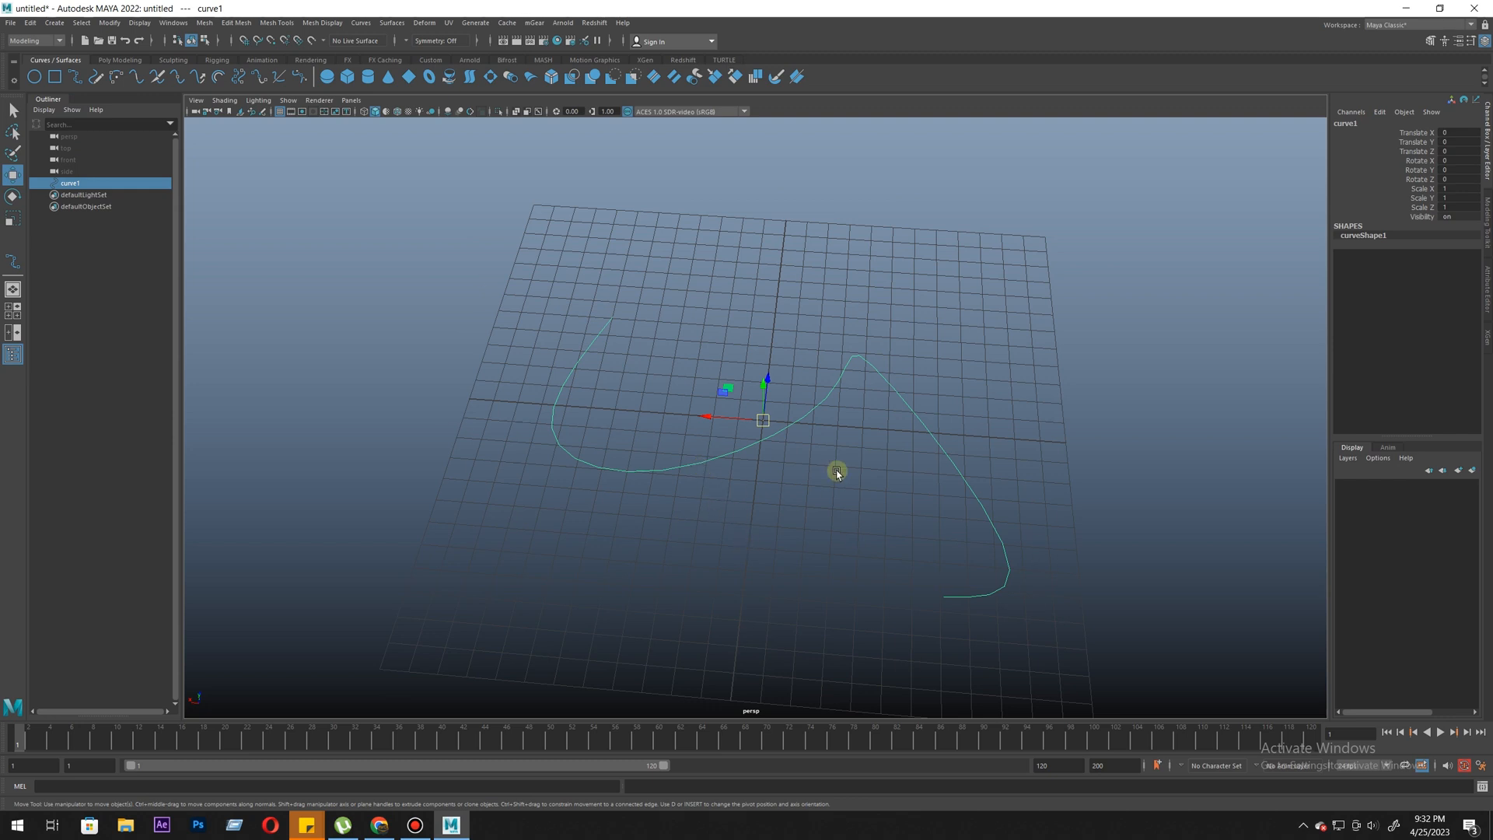
key(Delete)
- Open the EP Curve Tool settings, move their window clear of the grid and set the curve degree to 1 Linear
click(78, 76)
double_click(78, 75)
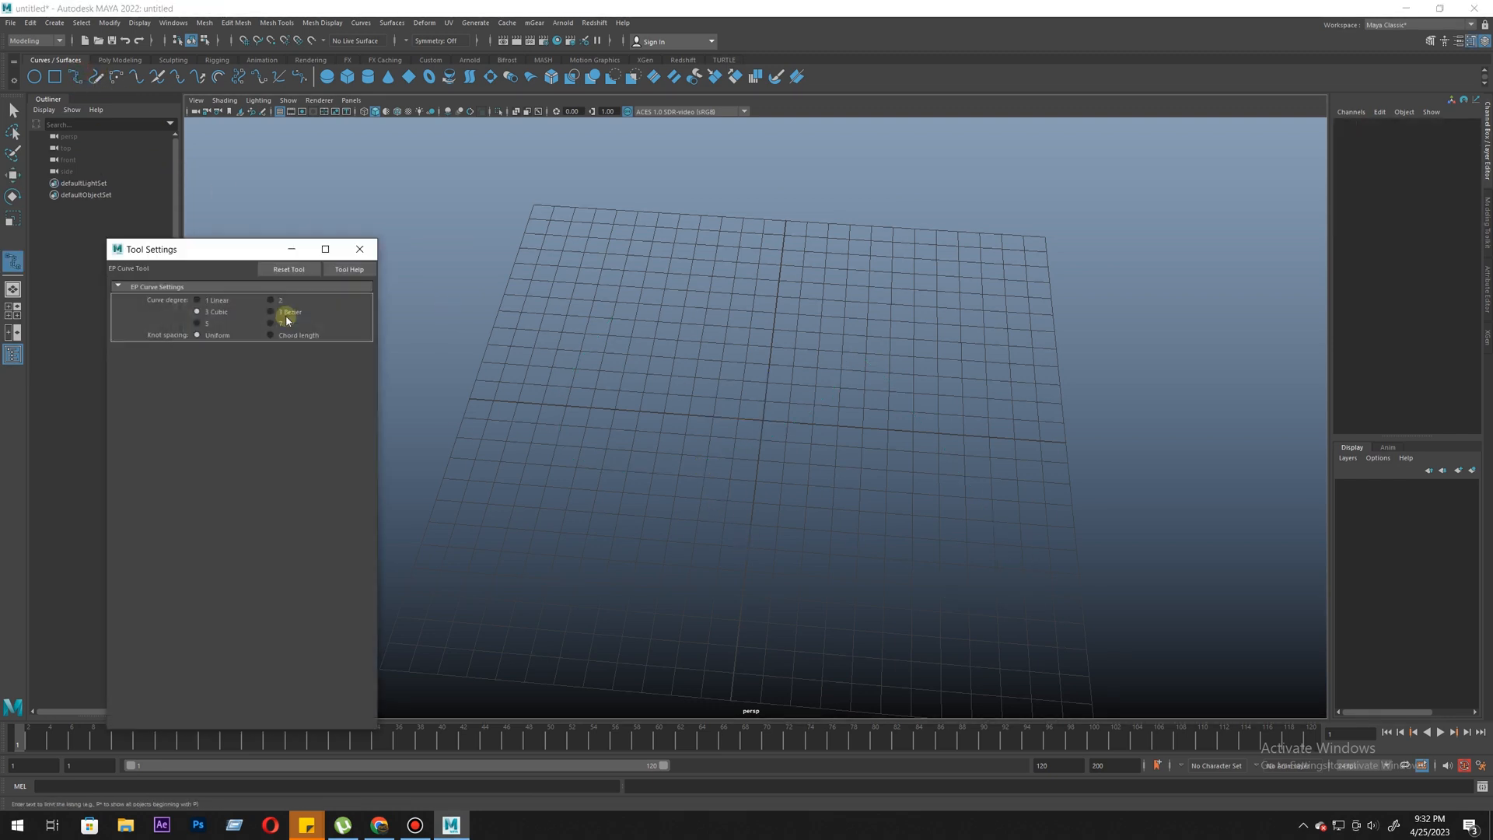
drag(190, 249, 1046, 201)
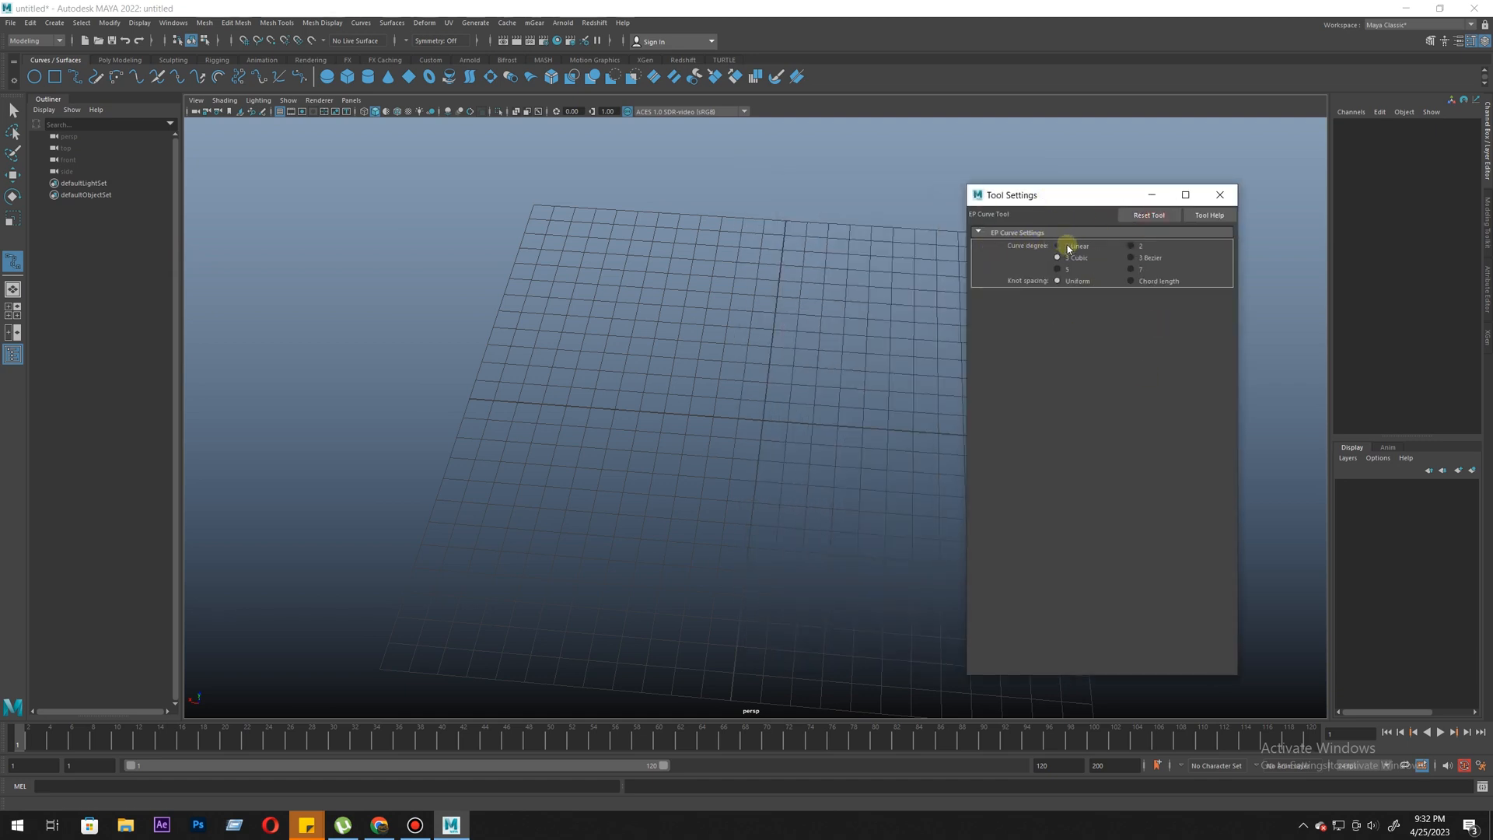
drag(1064, 205, 1098, 213)
click(1090, 253)
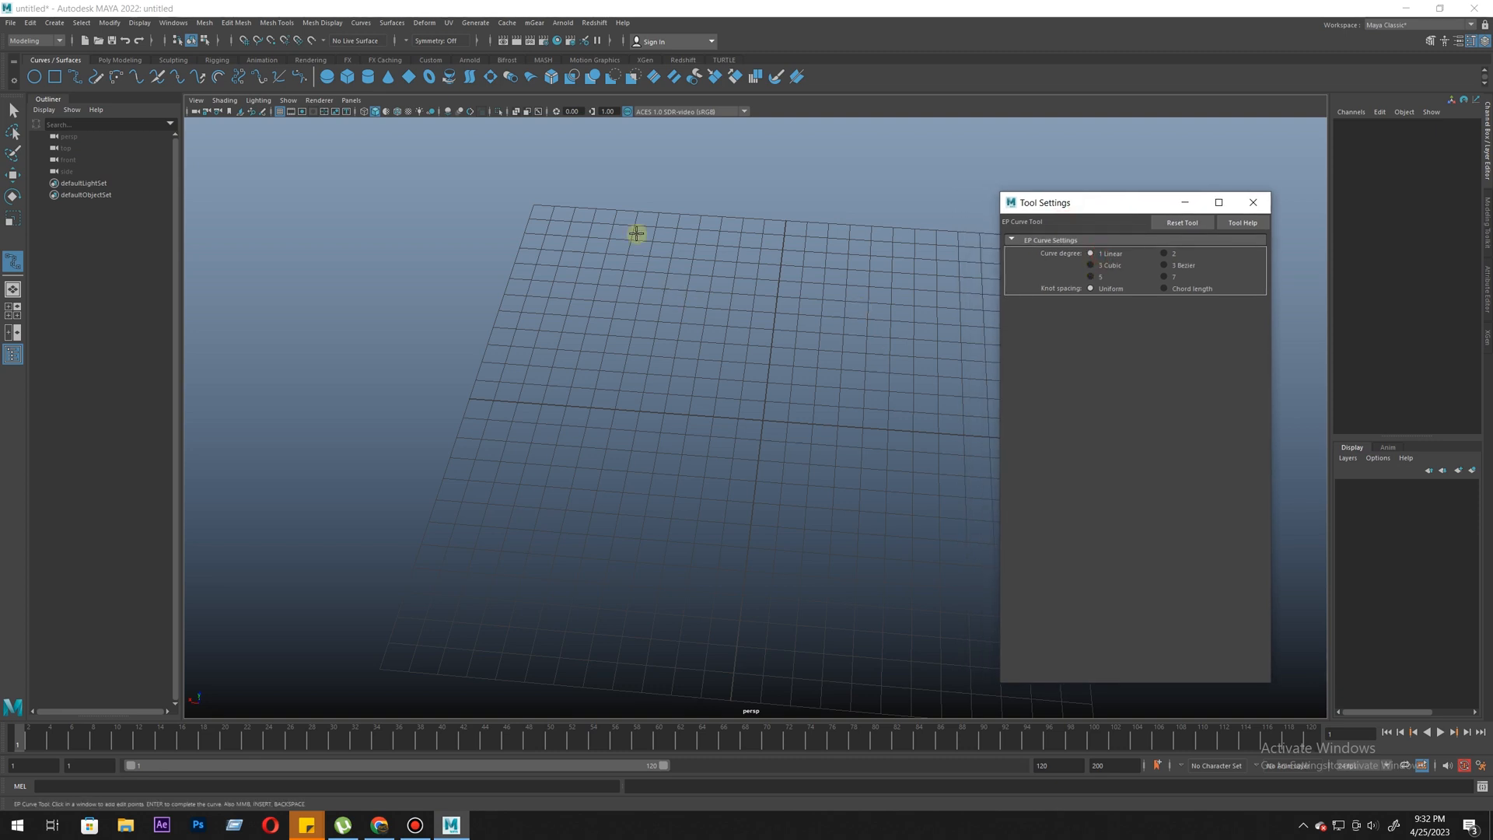
- Start a straight-segmented linear EP curve with corner points around one side of the grid
click(574, 229)
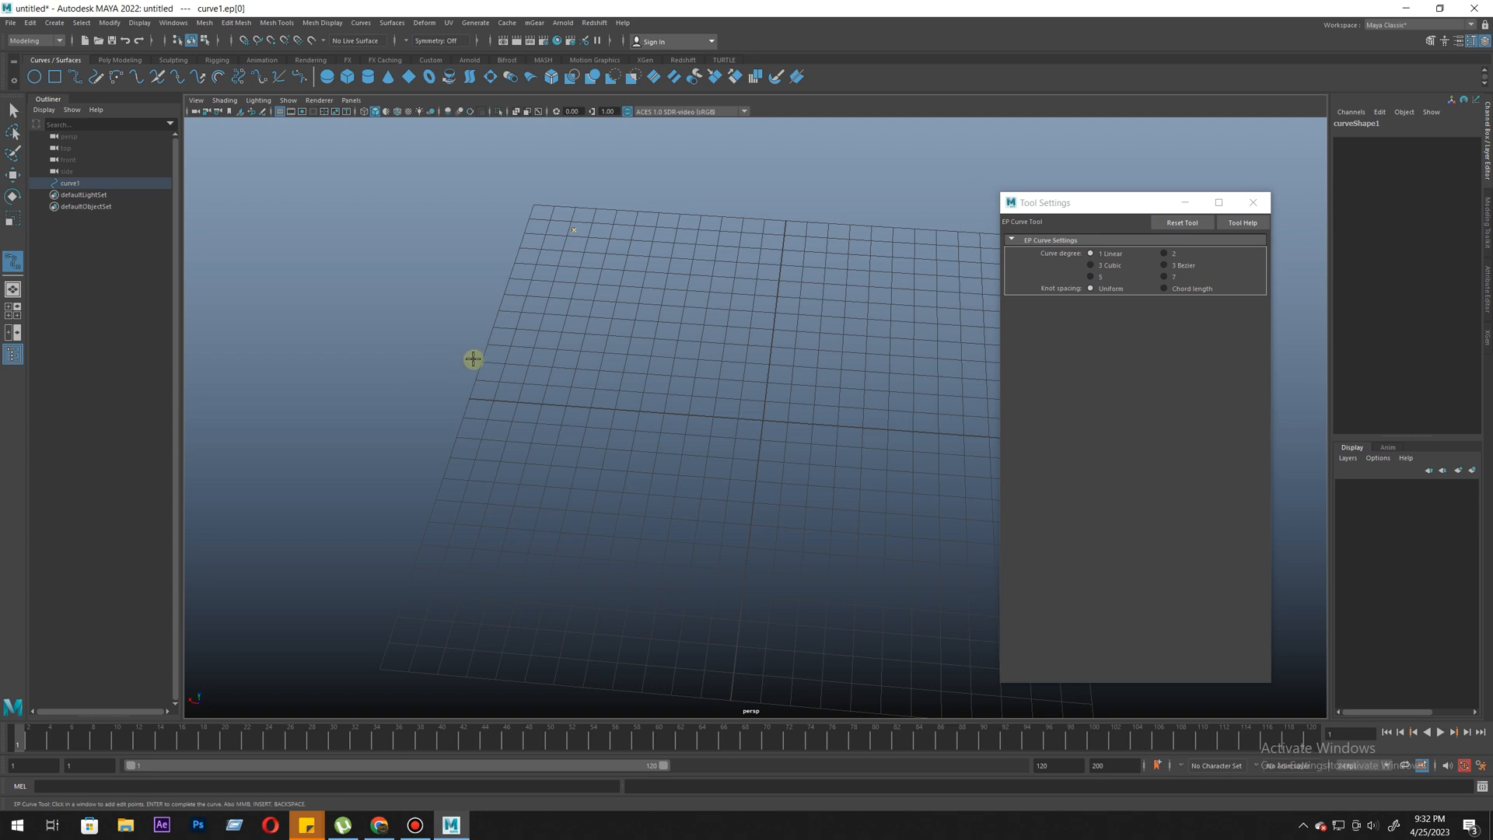
click(419, 384)
click(466, 591)
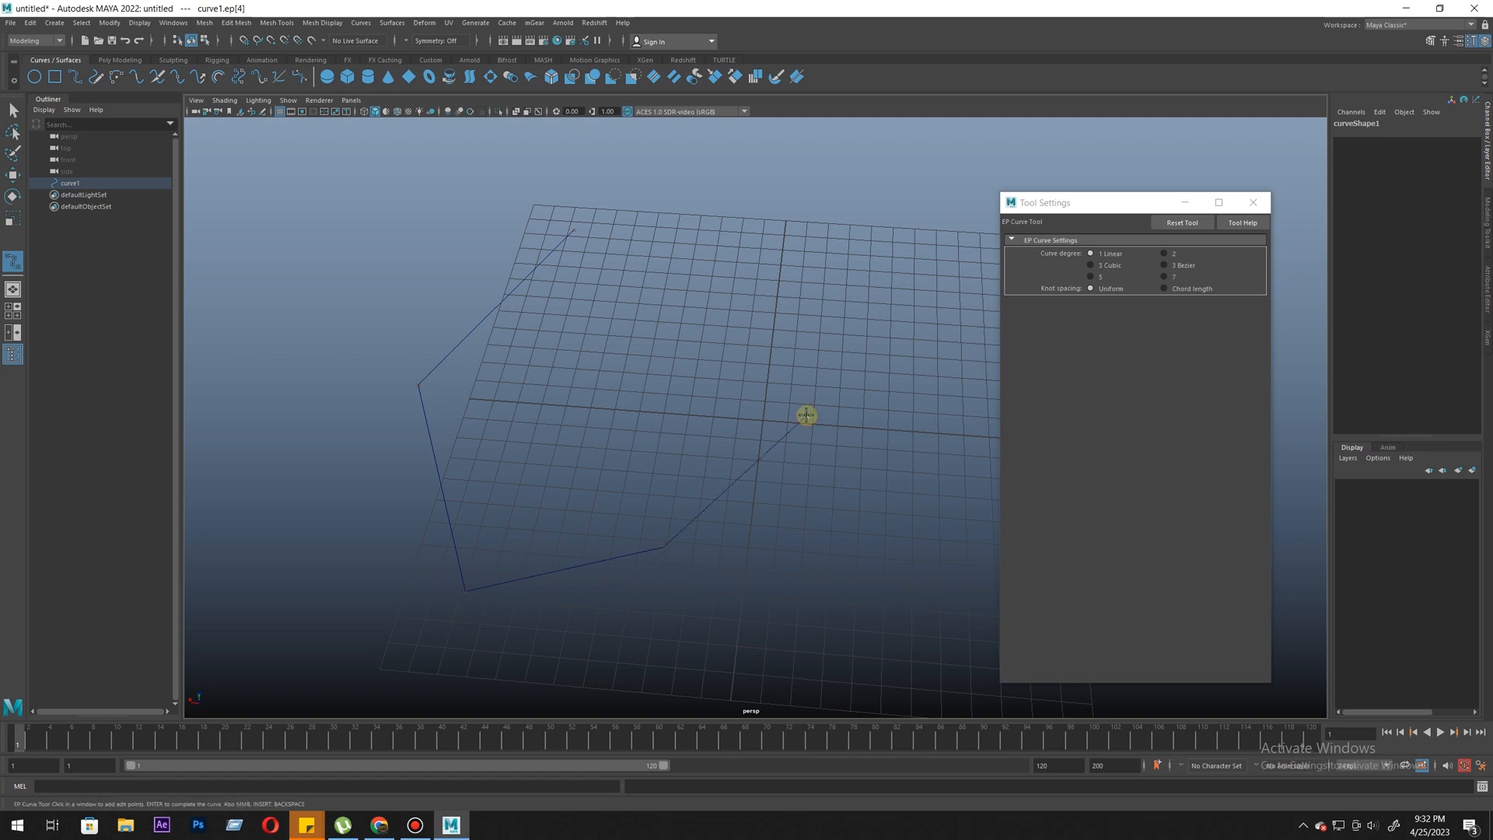
- Cycle the viewport background colour until it is plain light grey, so the curve stands out
key(alt+b)
key(alt+b)
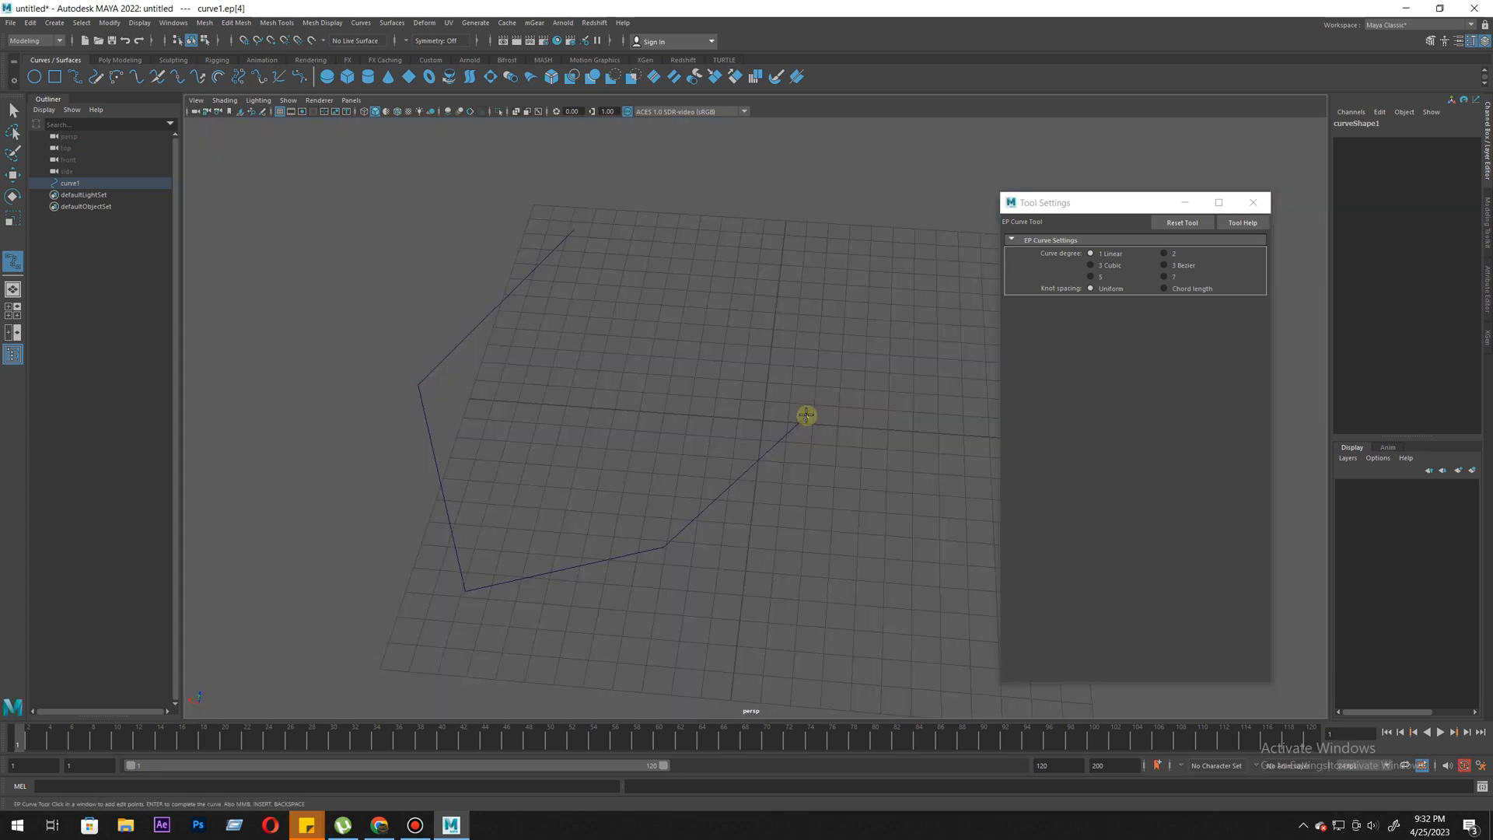
key(alt+b)
key(alt+b)
key(alt+b)
key(alt+b)
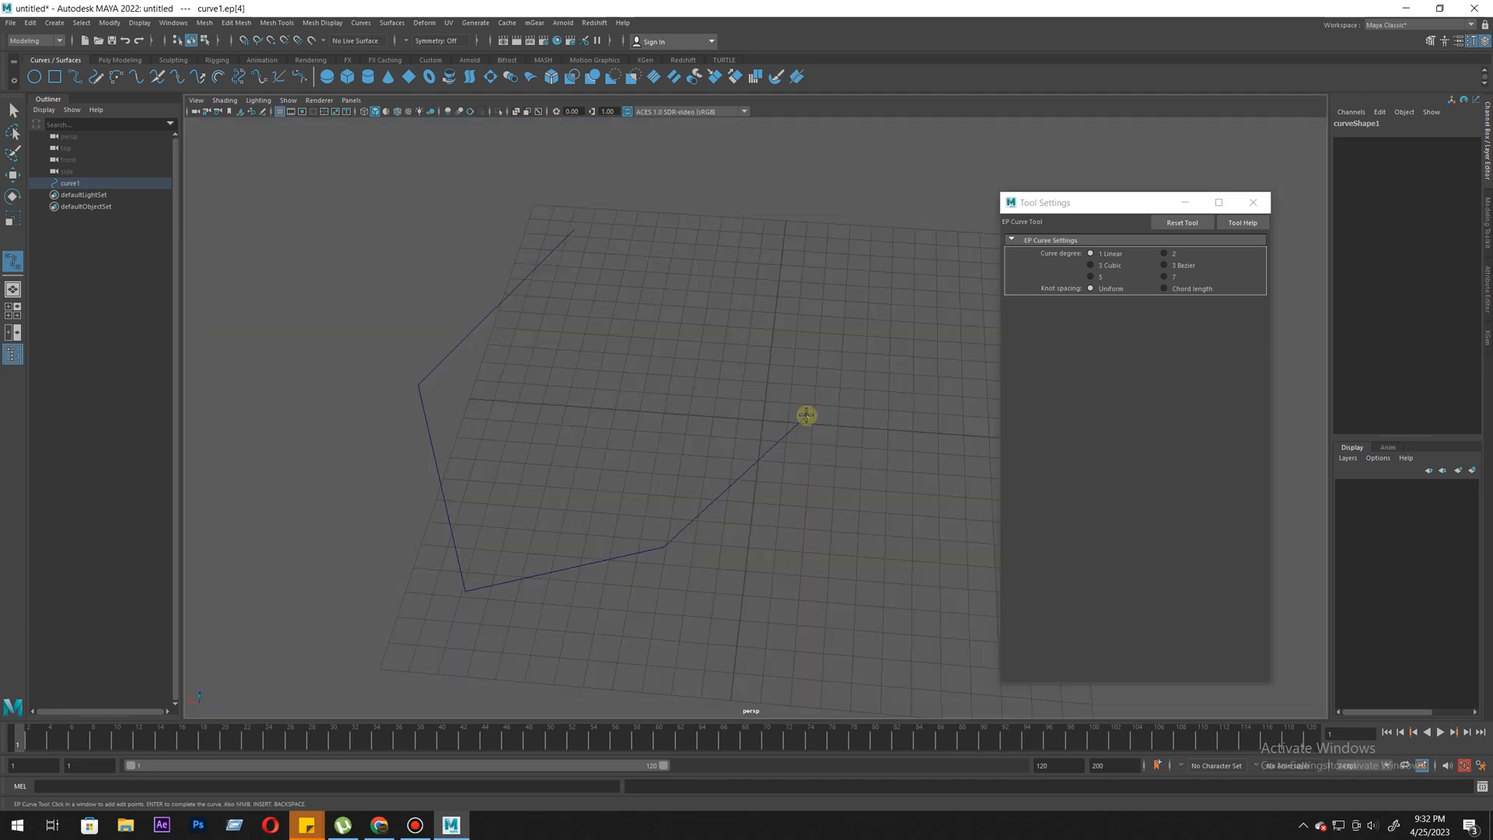
alt+drag(770, 503, 648, 305)
key(alt+b)
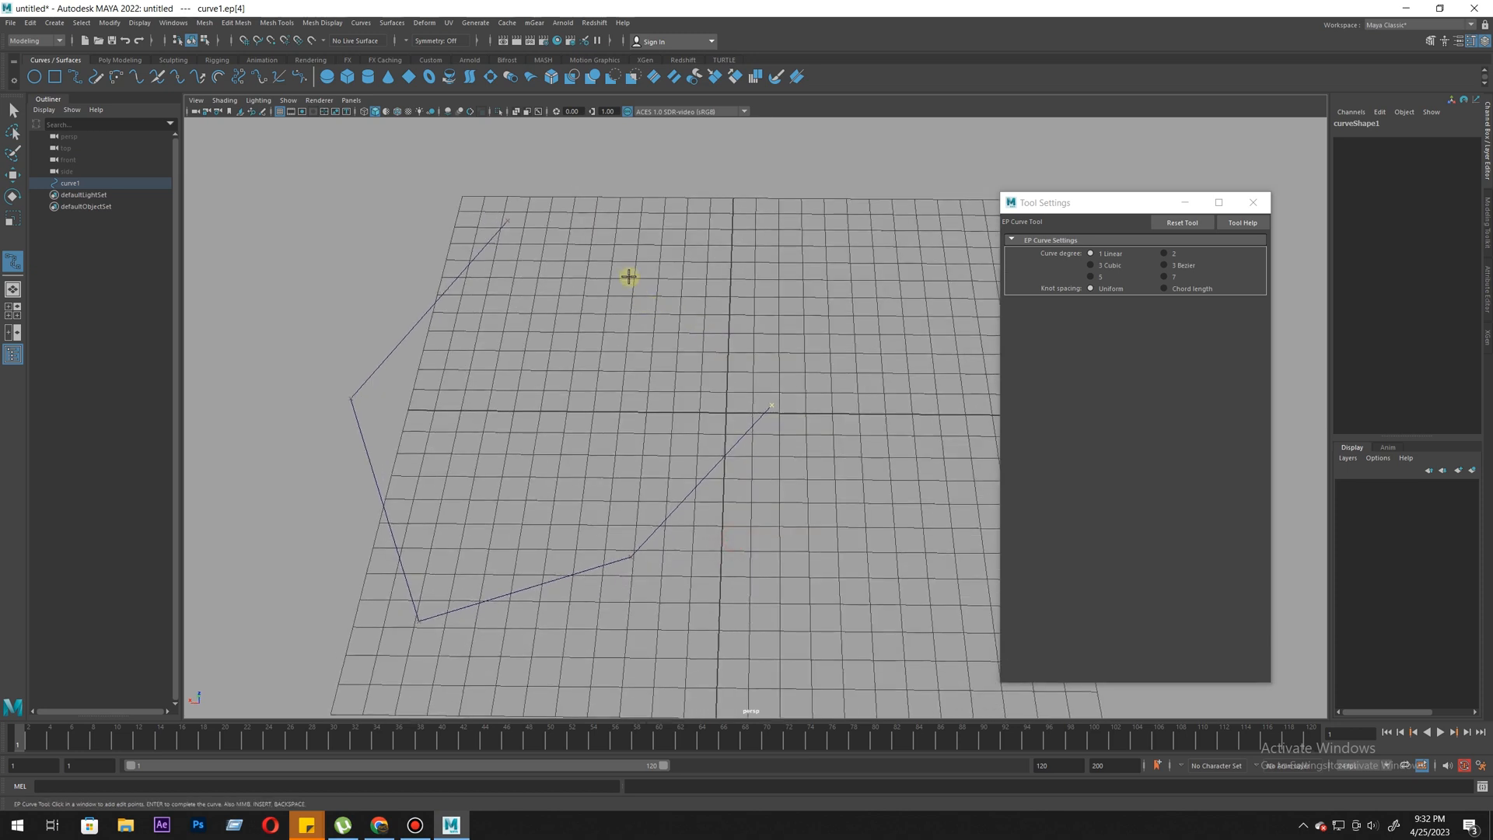
- Continue the linear curve with more corner points around the other side of the grid, finish it and delete it
click(680, 236)
click(833, 232)
alt+middle_drag(812, 380, 769, 369)
click(862, 422)
click(772, 570)
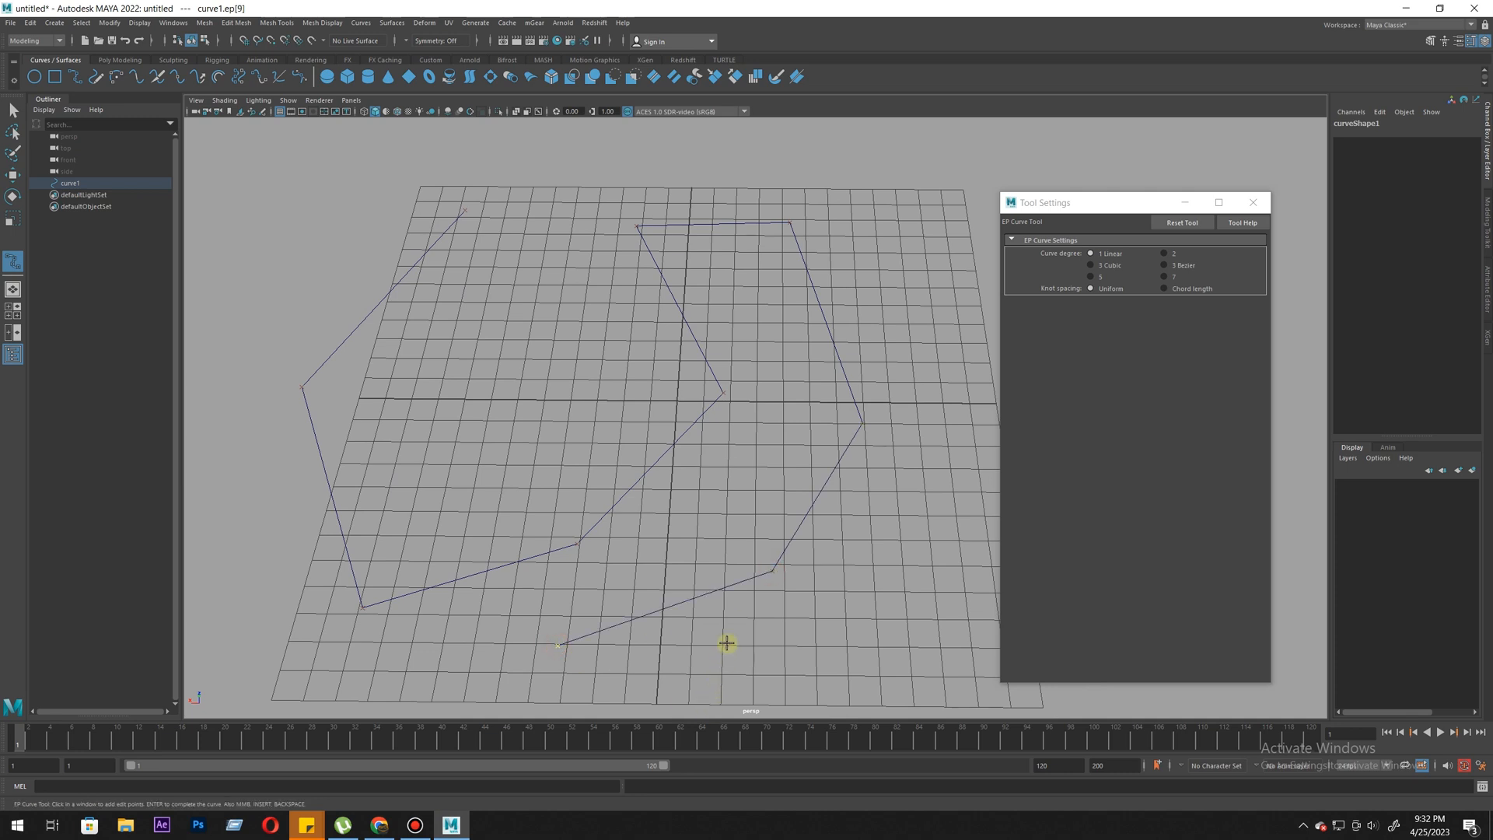
key(w)
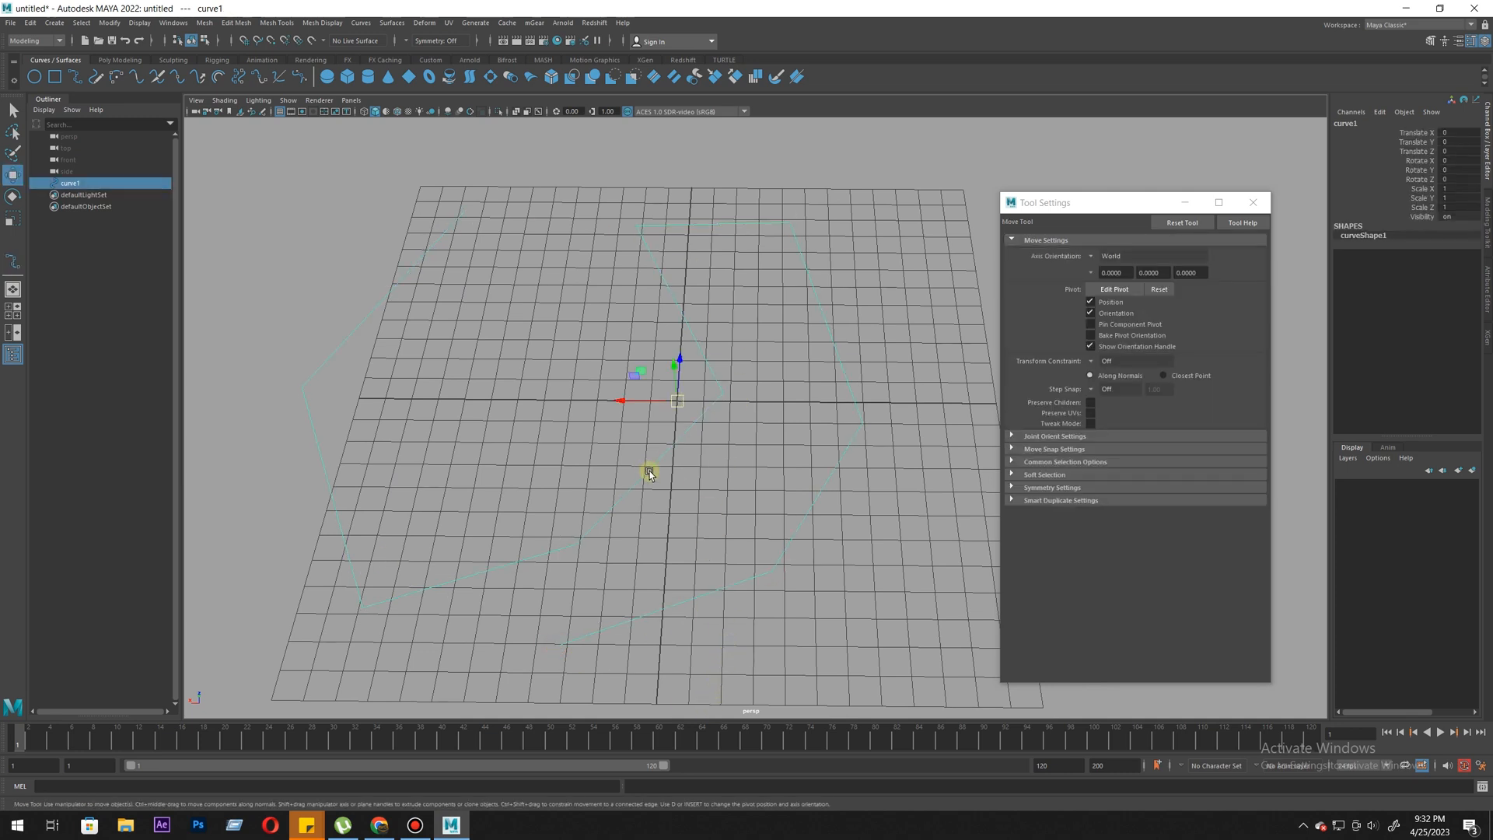
key(Delete)
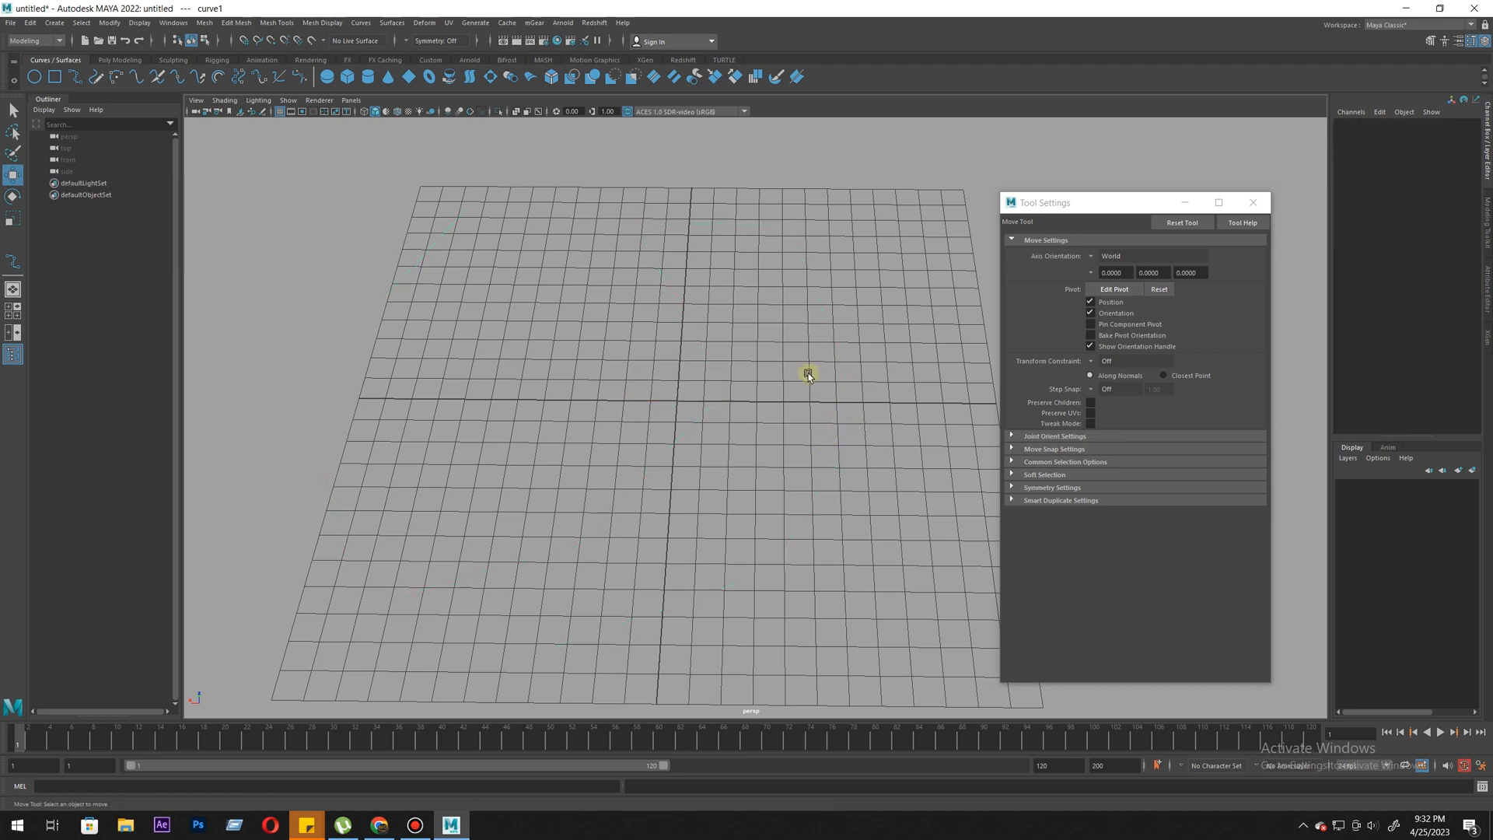
- Draw a spiral EP curve with curve degree 2 over the grid, finish it and delete it
click(124, 75)
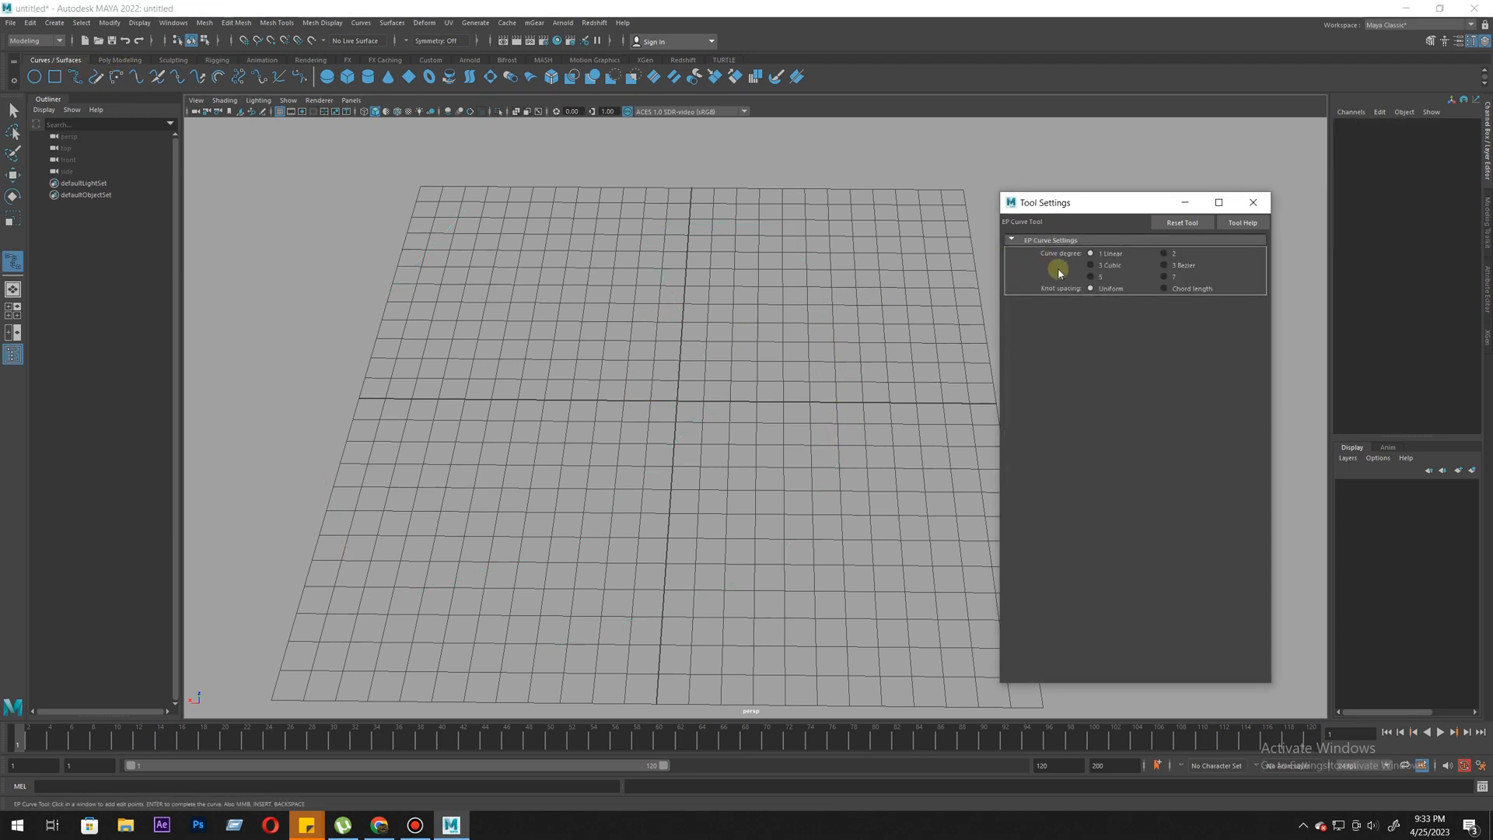
click(554, 231)
click(445, 366)
click(560, 532)
click(615, 553)
drag(615, 553, 521, 459)
drag(327, 365, 458, 496)
drag(815, 440, 727, 268)
drag(610, 184, 535, 203)
drag(331, 216, 339, 430)
drag(403, 610, 705, 692)
drag(802, 592, 763, 223)
key(Return)
key(w)
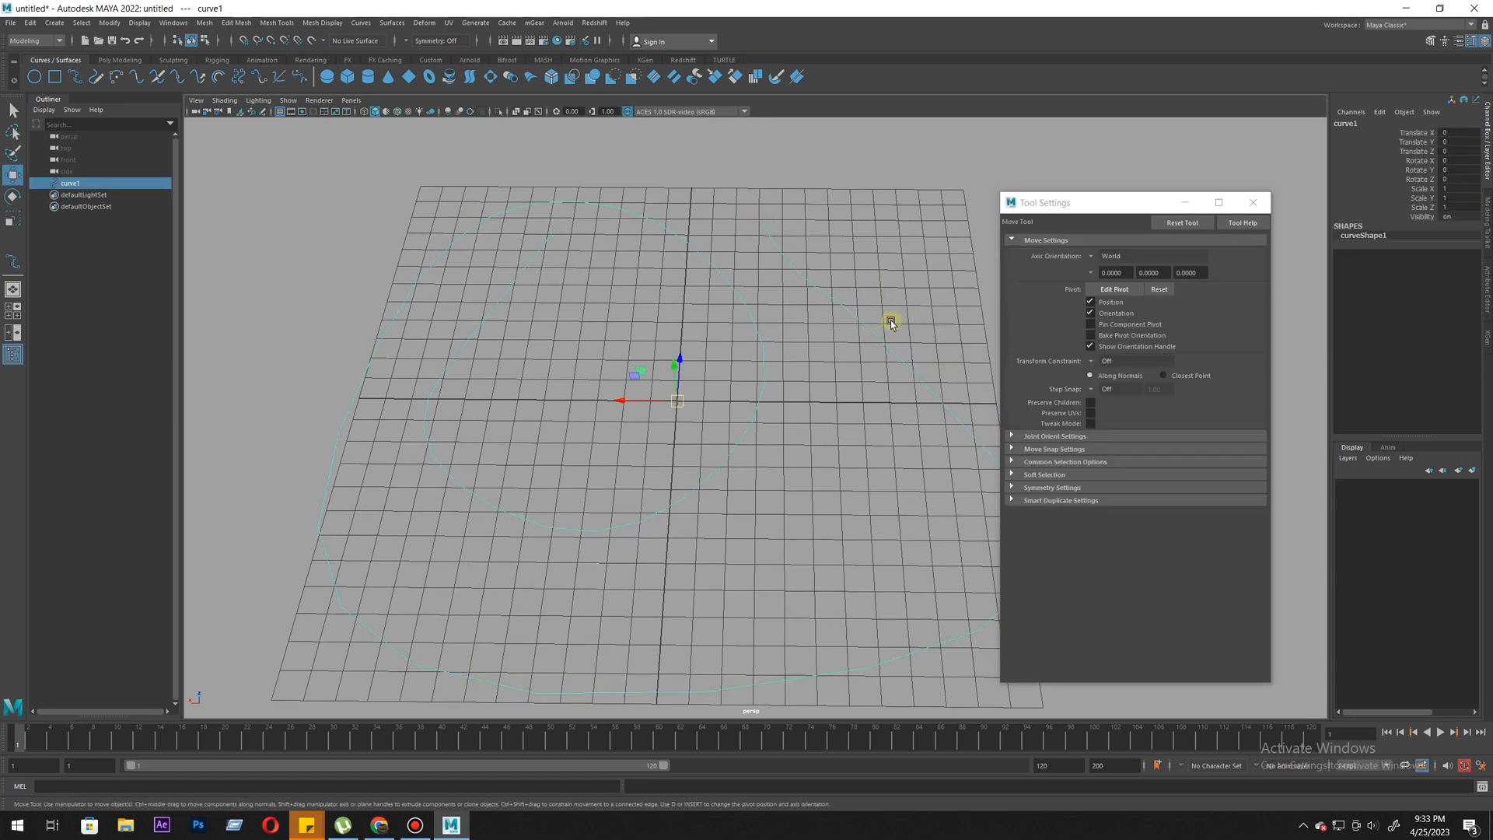
key(Delete)
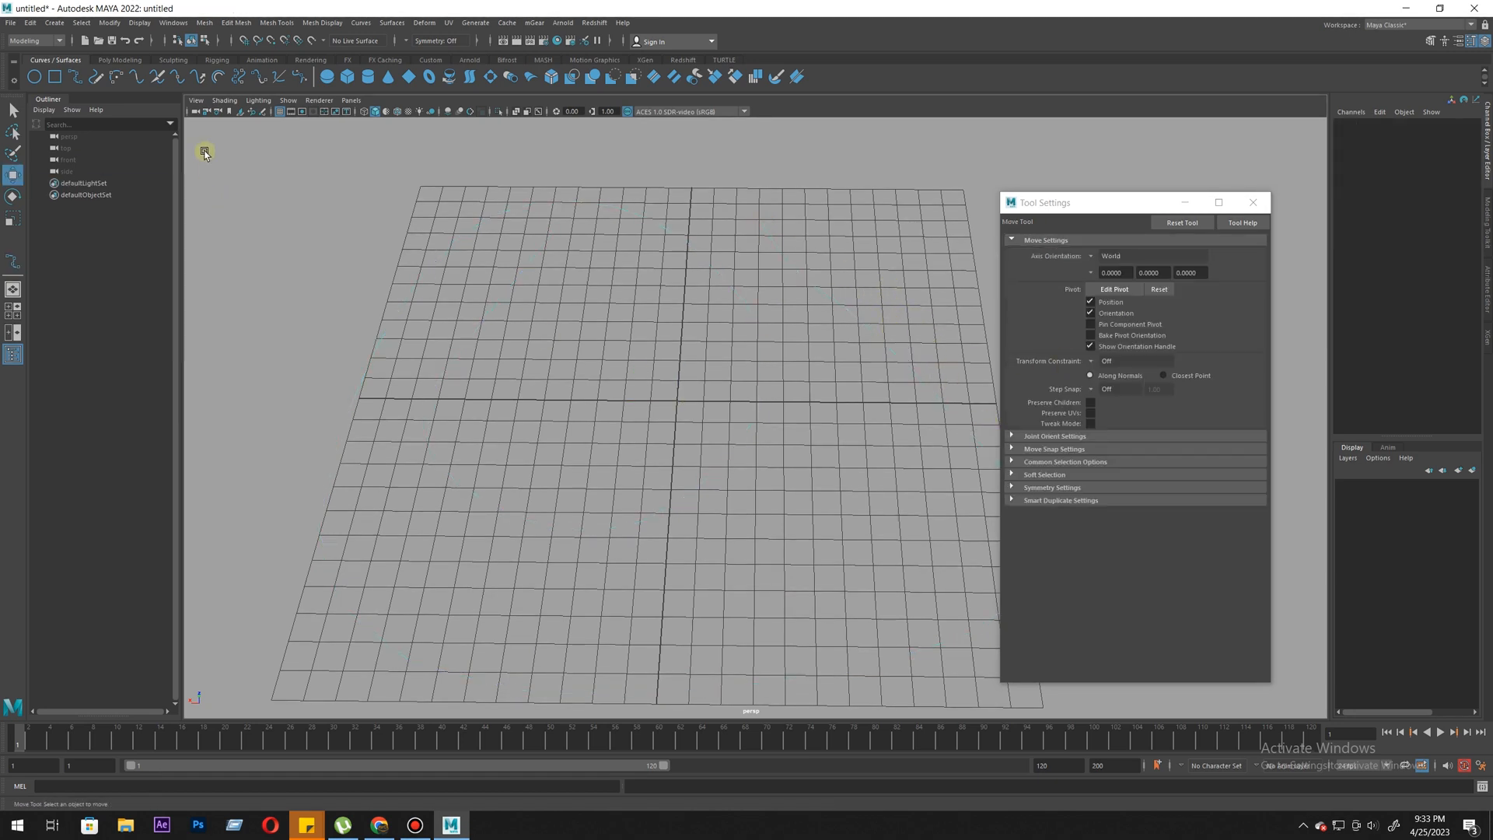
- Set the EP Curve Tool's degree to 3 Cubic and move the settings window farther off the grid
click(75, 77)
click(1106, 269)
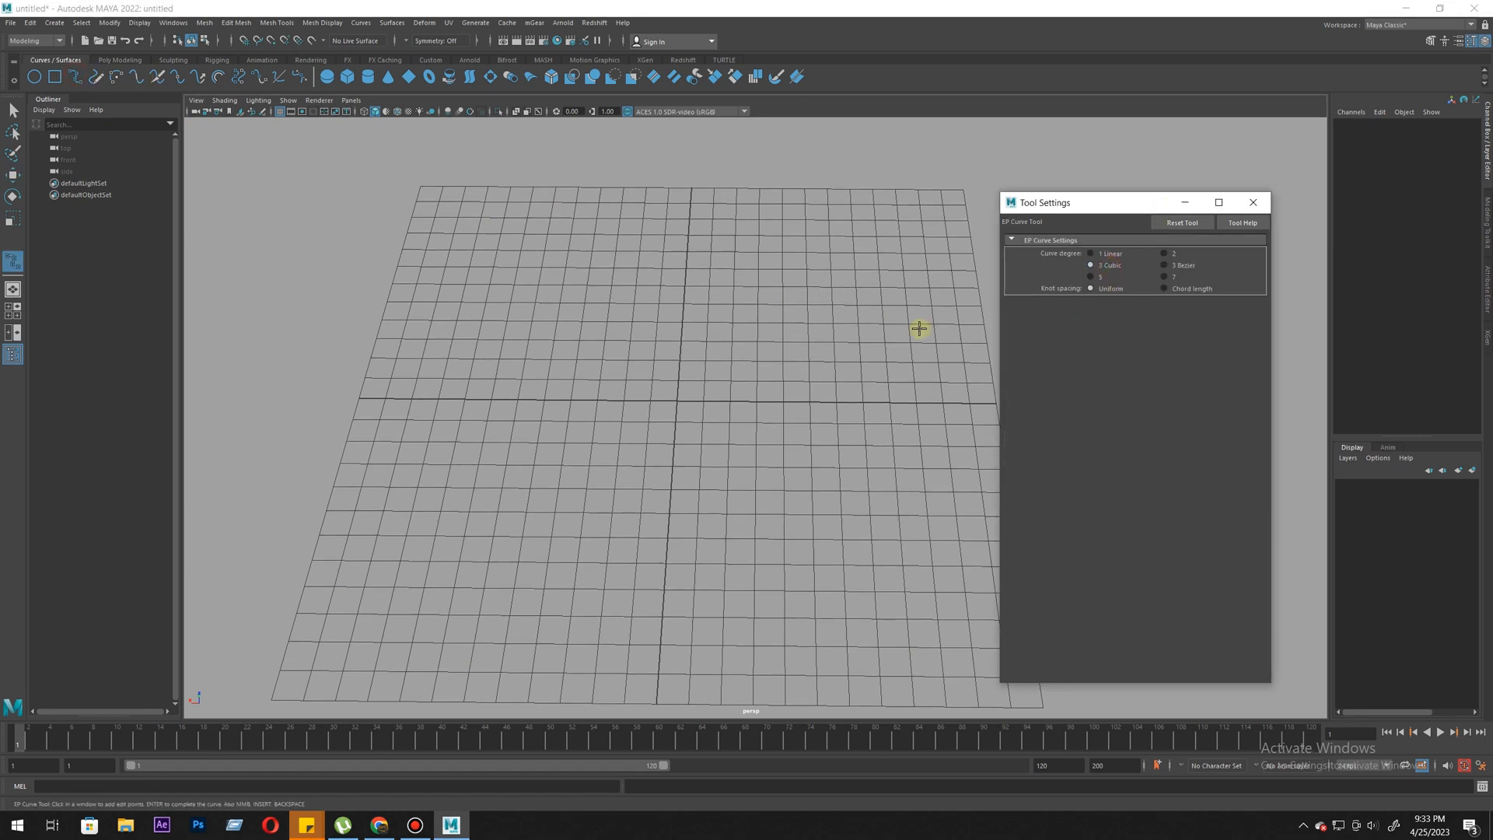
drag(1090, 212, 1165, 217)
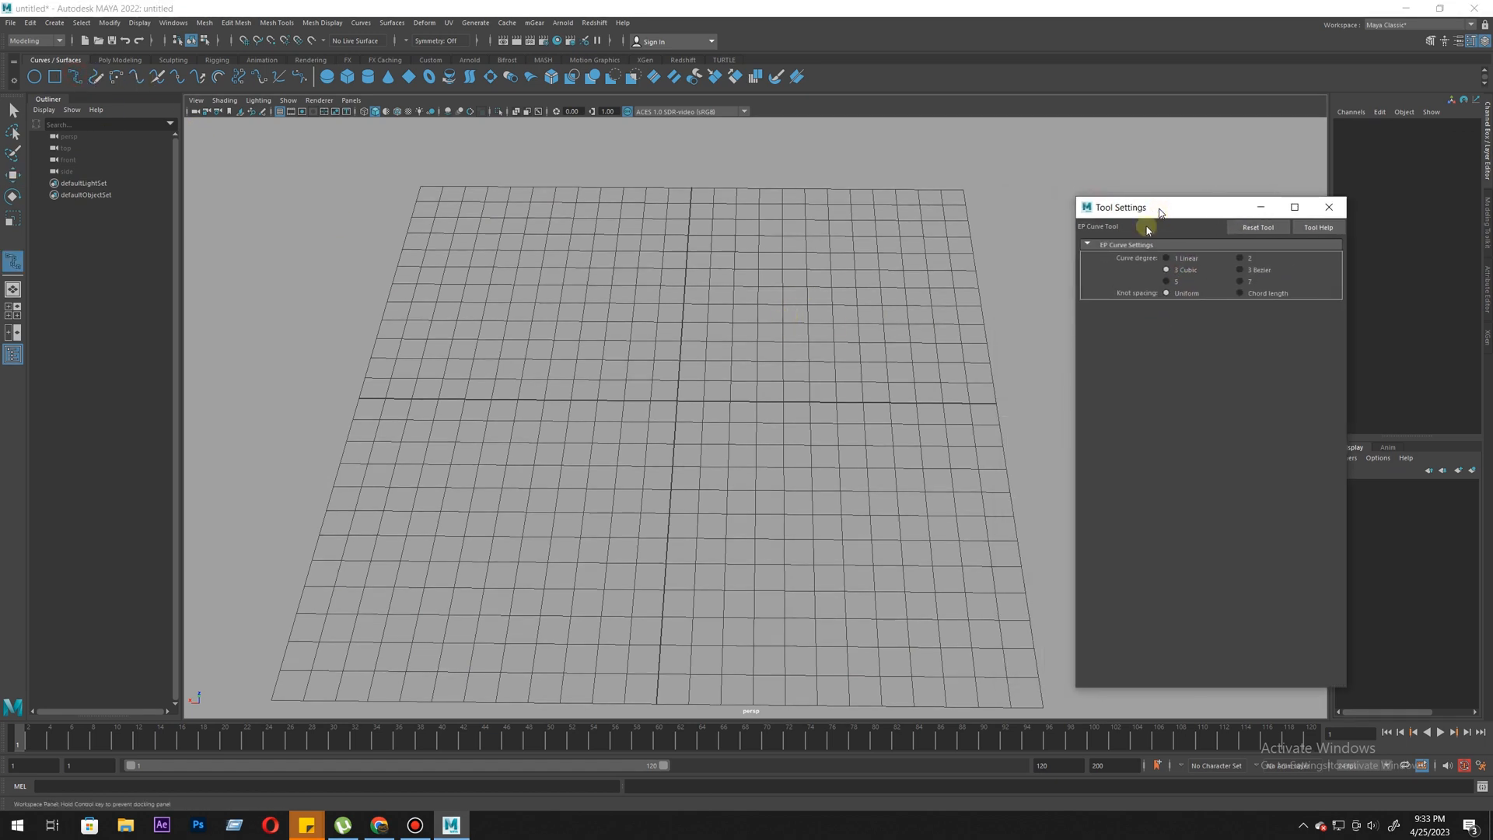
- Draw a smooth cubic EP curve spiralling outward around the grid, finish it and delete it
click(780, 210)
drag(622, 211, 566, 229)
drag(421, 312, 449, 326)
drag(431, 415, 486, 354)
drag(529, 532, 631, 613)
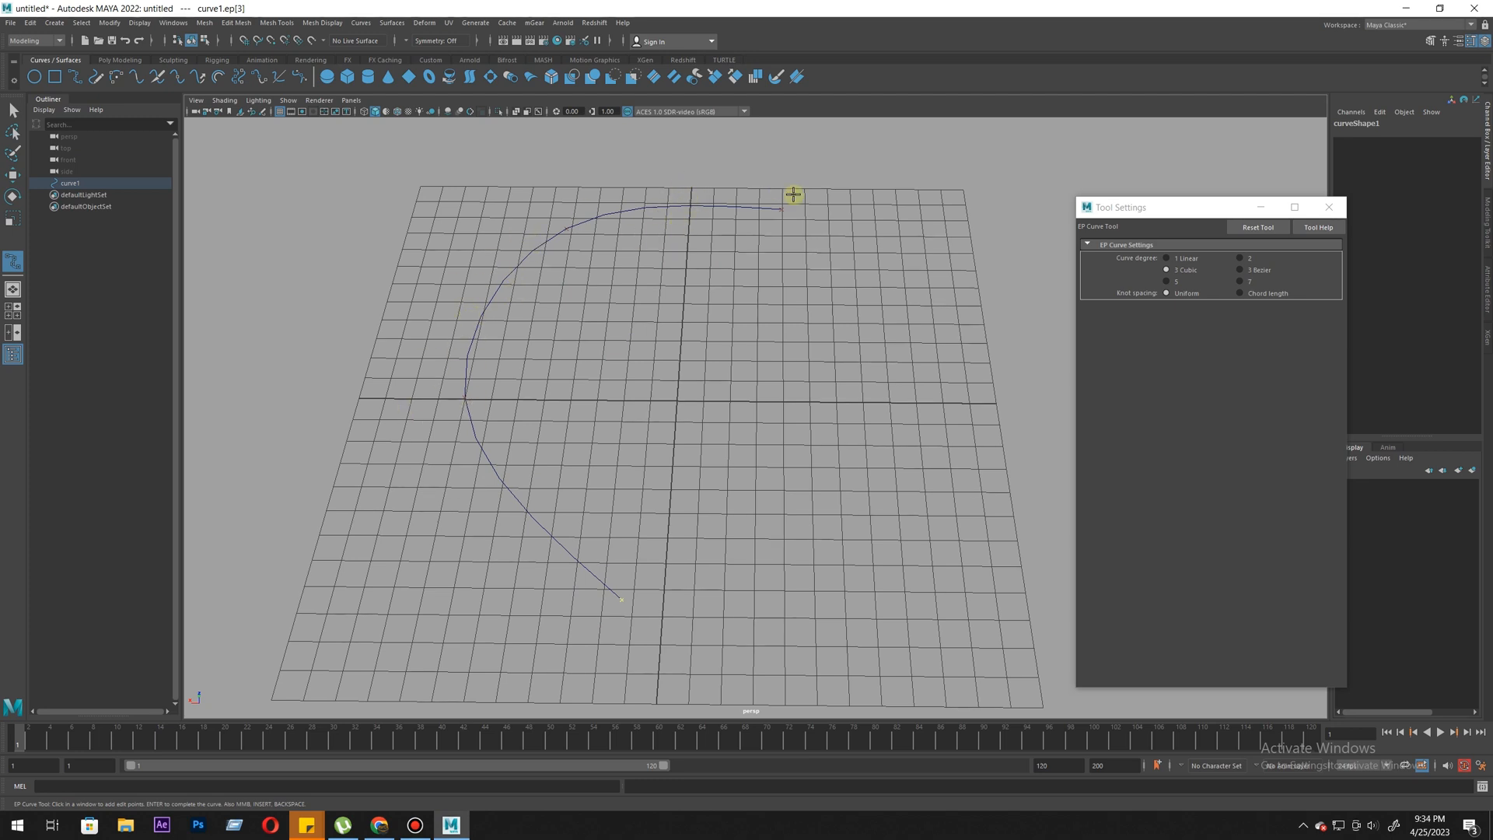
drag(892, 569, 1043, 360)
drag(1050, 449, 969, 275)
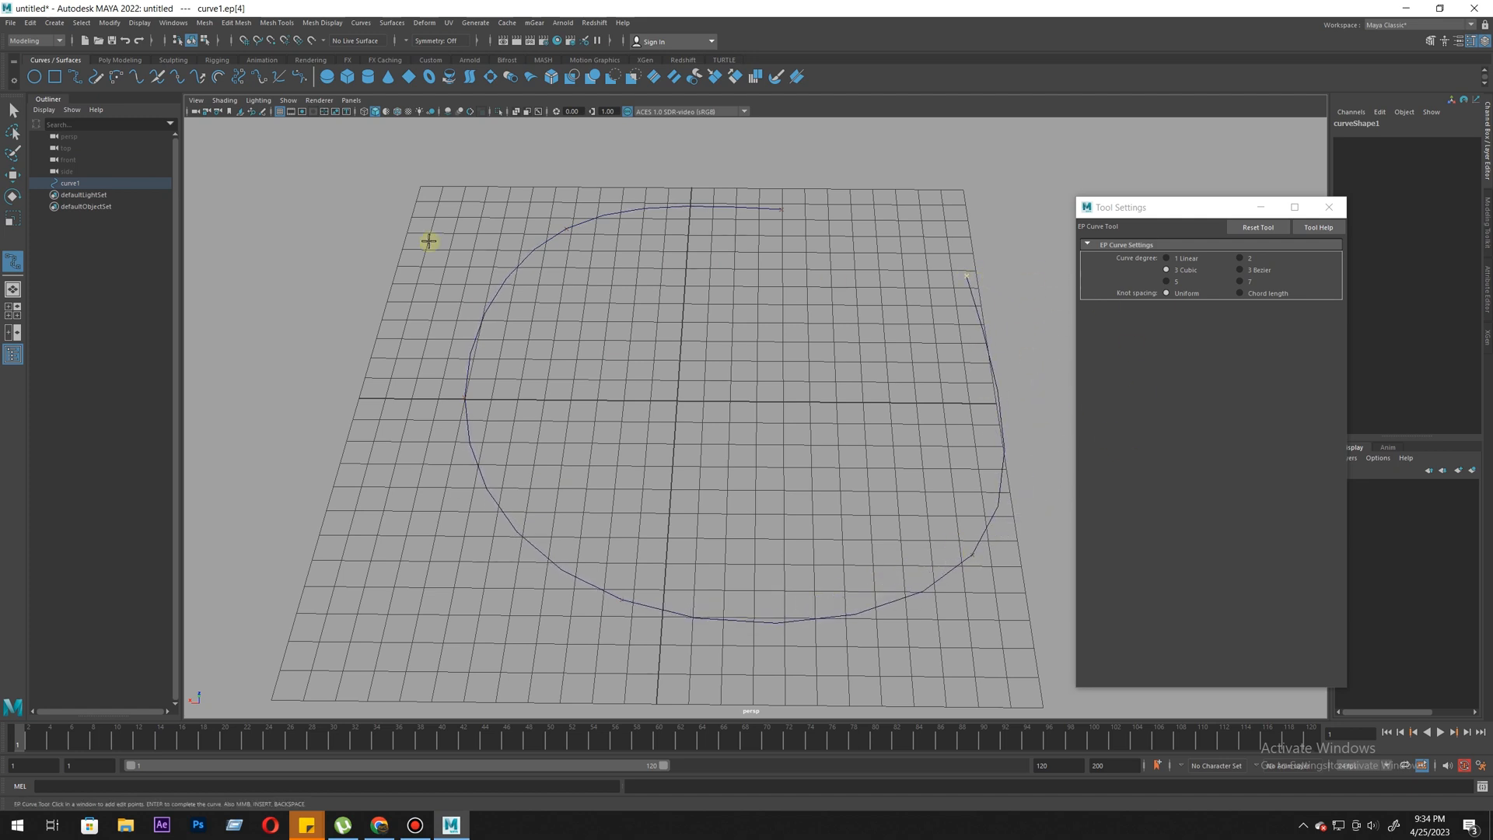
drag(786, 133, 820, 143)
drag(460, 163, 620, 146)
drag(407, 318, 458, 238)
drag(360, 488, 396, 421)
drag(408, 580, 459, 630)
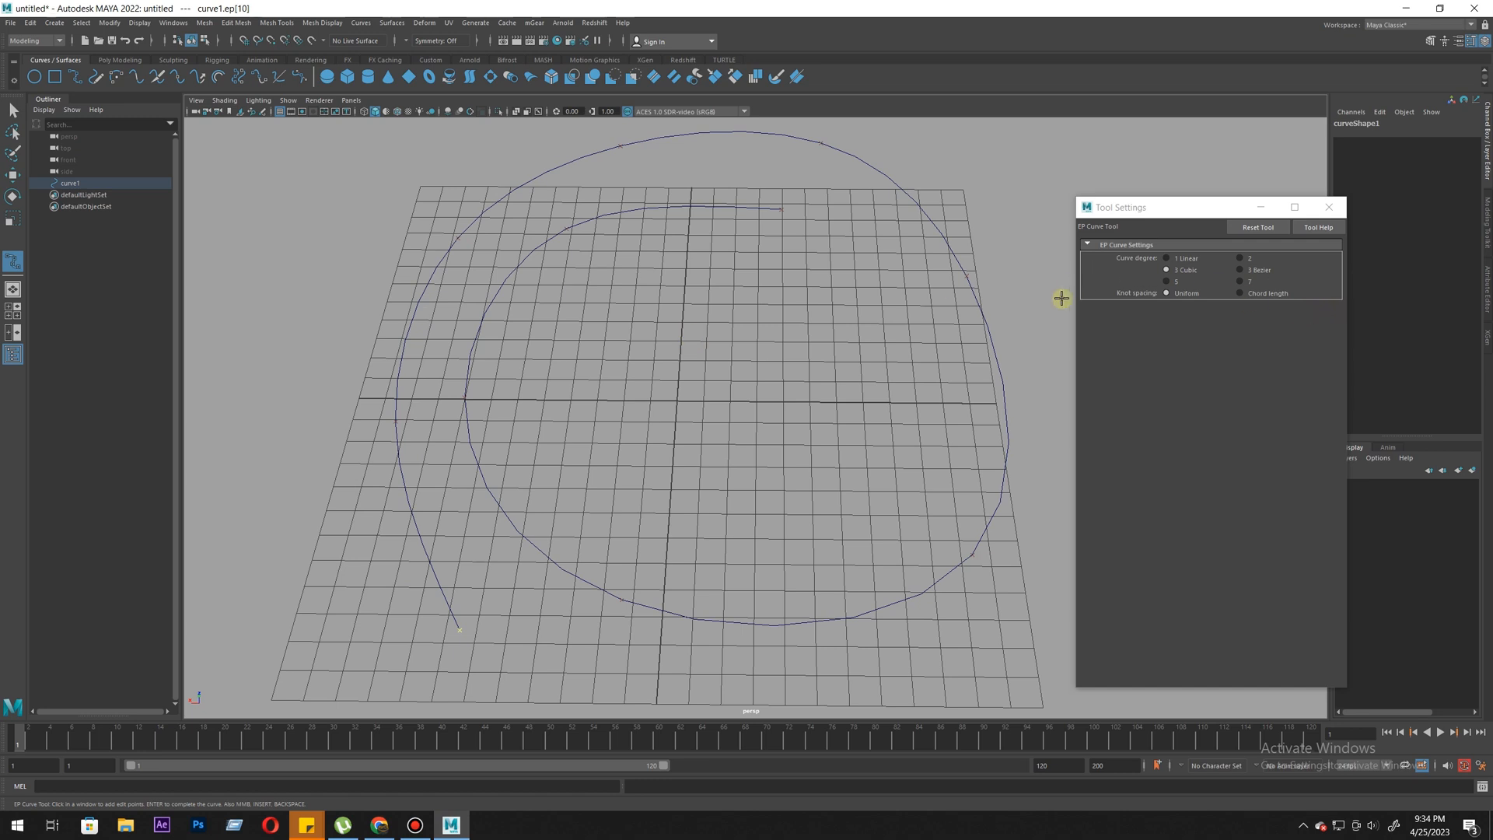
key(w)
key(Delete)
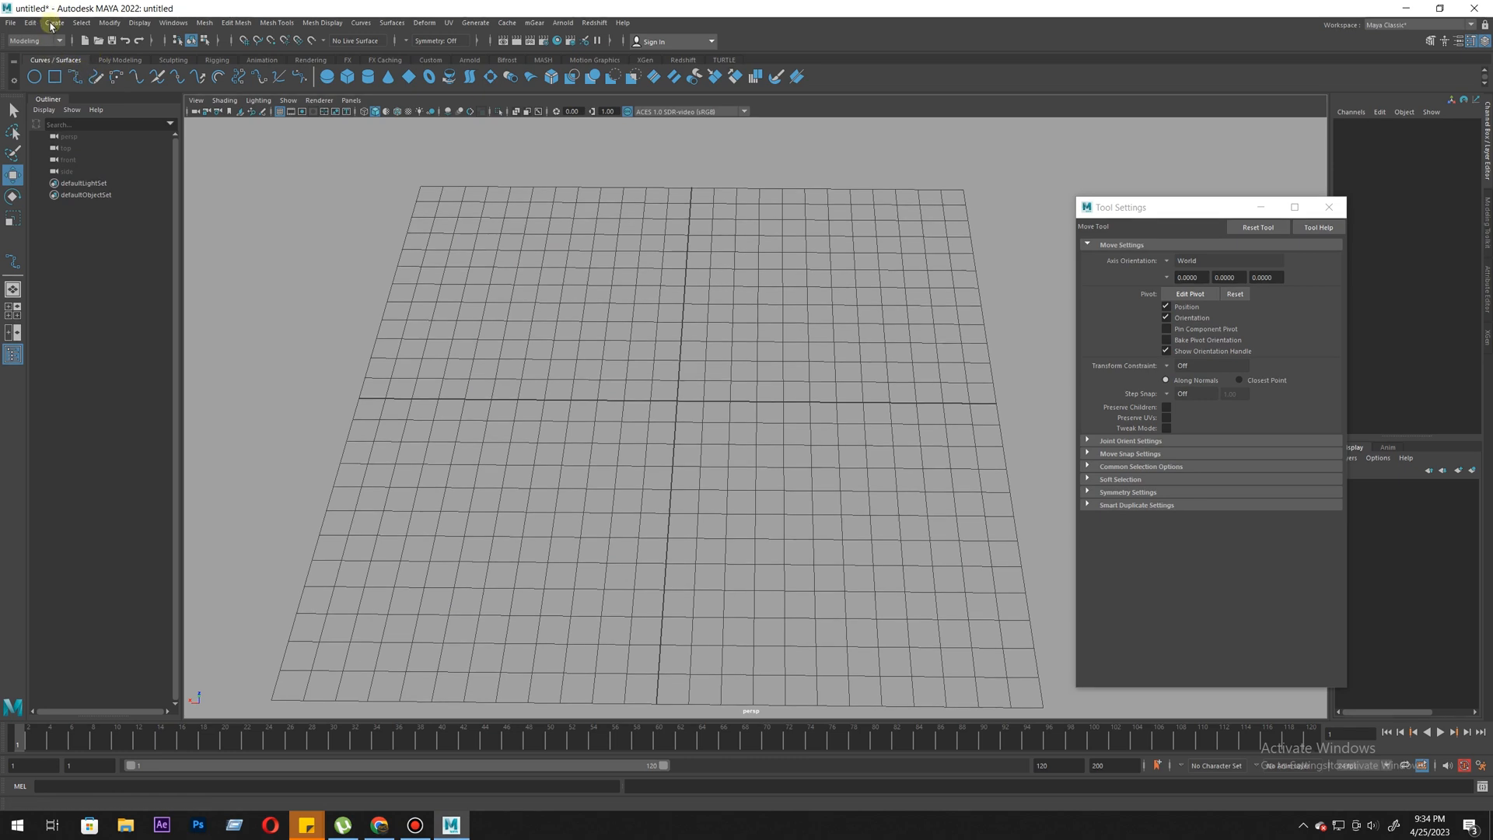
- Draw an open, looping cubic EP curve around the grid, adjusting each point while placing it, and finish the curve
click(76, 77)
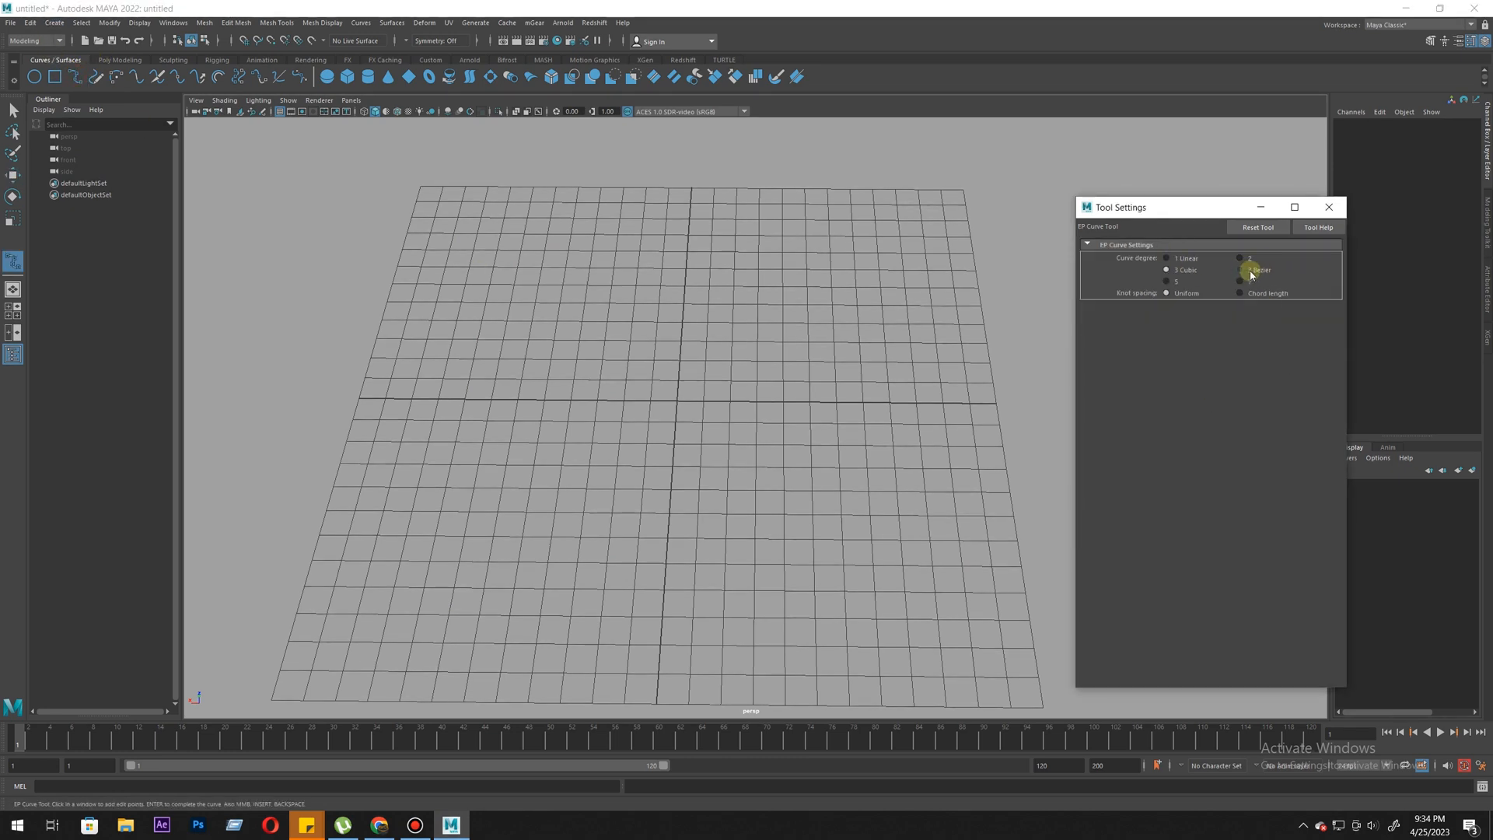
double_click(76, 79)
alt+drag(659, 430, 670, 231)
click(678, 245)
drag(542, 254, 511, 296)
drag(425, 493, 410, 505)
alt+middle_drag(453, 561, 450, 446)
alt+right_drag(450, 446, 269, 442)
drag(564, 495, 580, 551)
drag(831, 634, 860, 621)
drag(910, 476, 1014, 491)
drag(951, 251, 956, 287)
alt+right_drag(830, 403, 651, 389)
alt+drag(653, 360, 776, 310)
key(Return)
key(w)
- Create a polygon sphere at the grid's centre and scale it uniformly to about 12.93
scroll(784, 358, down, 5)
alt+drag(742, 450, 636, 386)
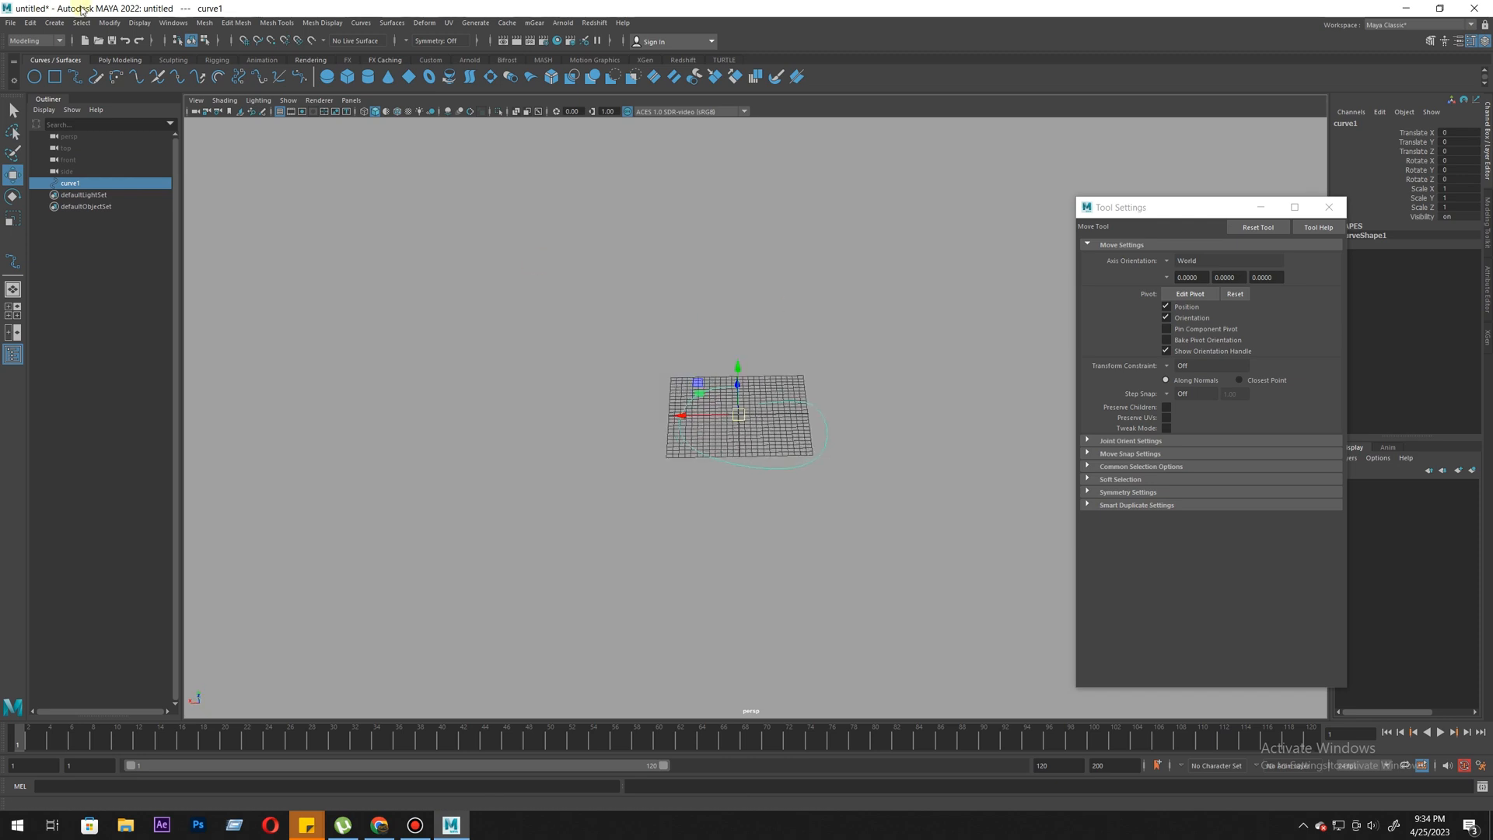
click(129, 60)
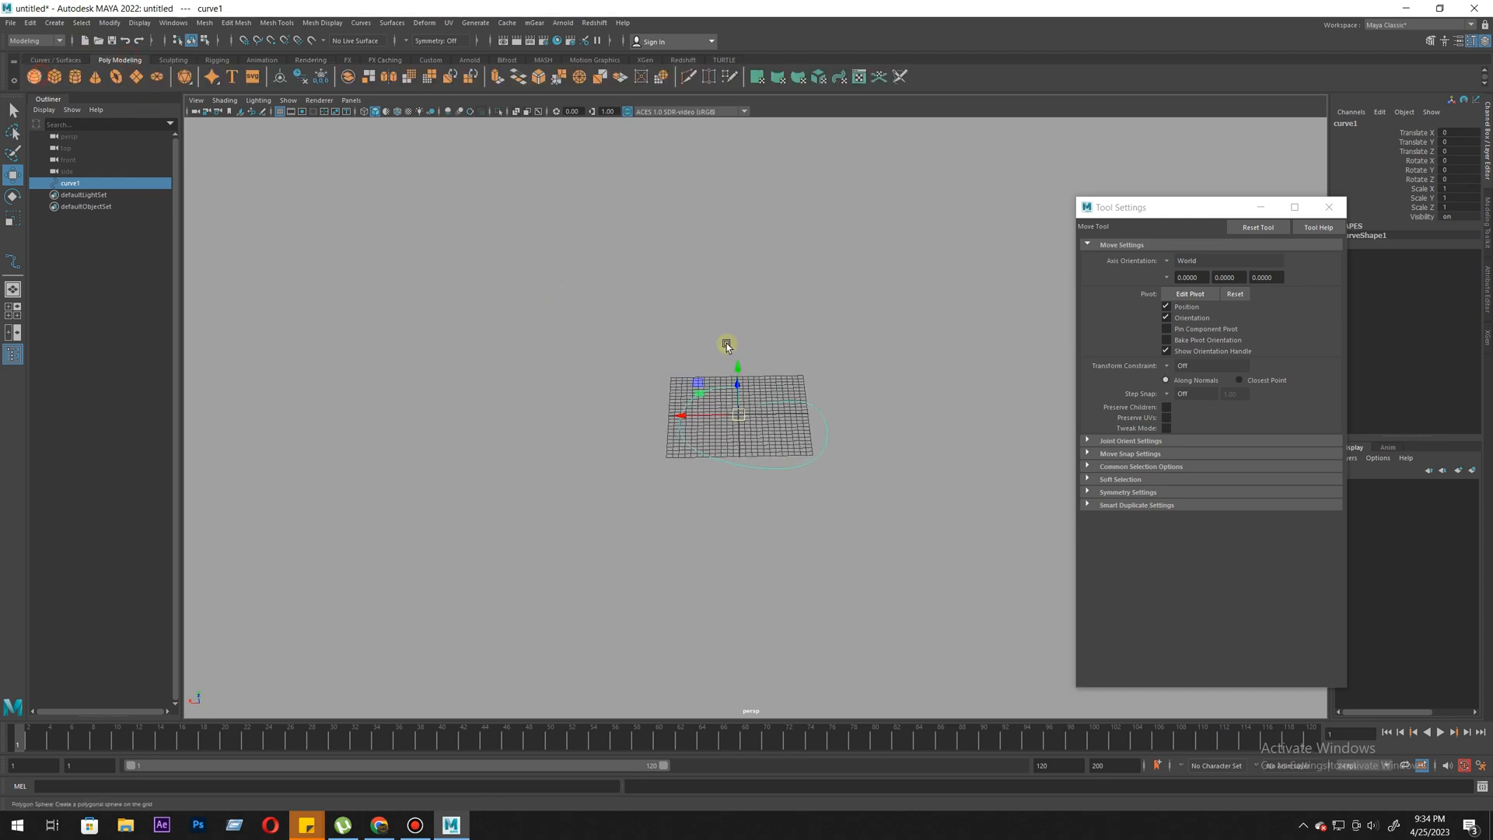
scroll(731, 444, up, 3)
alt+drag(751, 480, 756, 470)
scroll(757, 470, up, 2)
key(r)
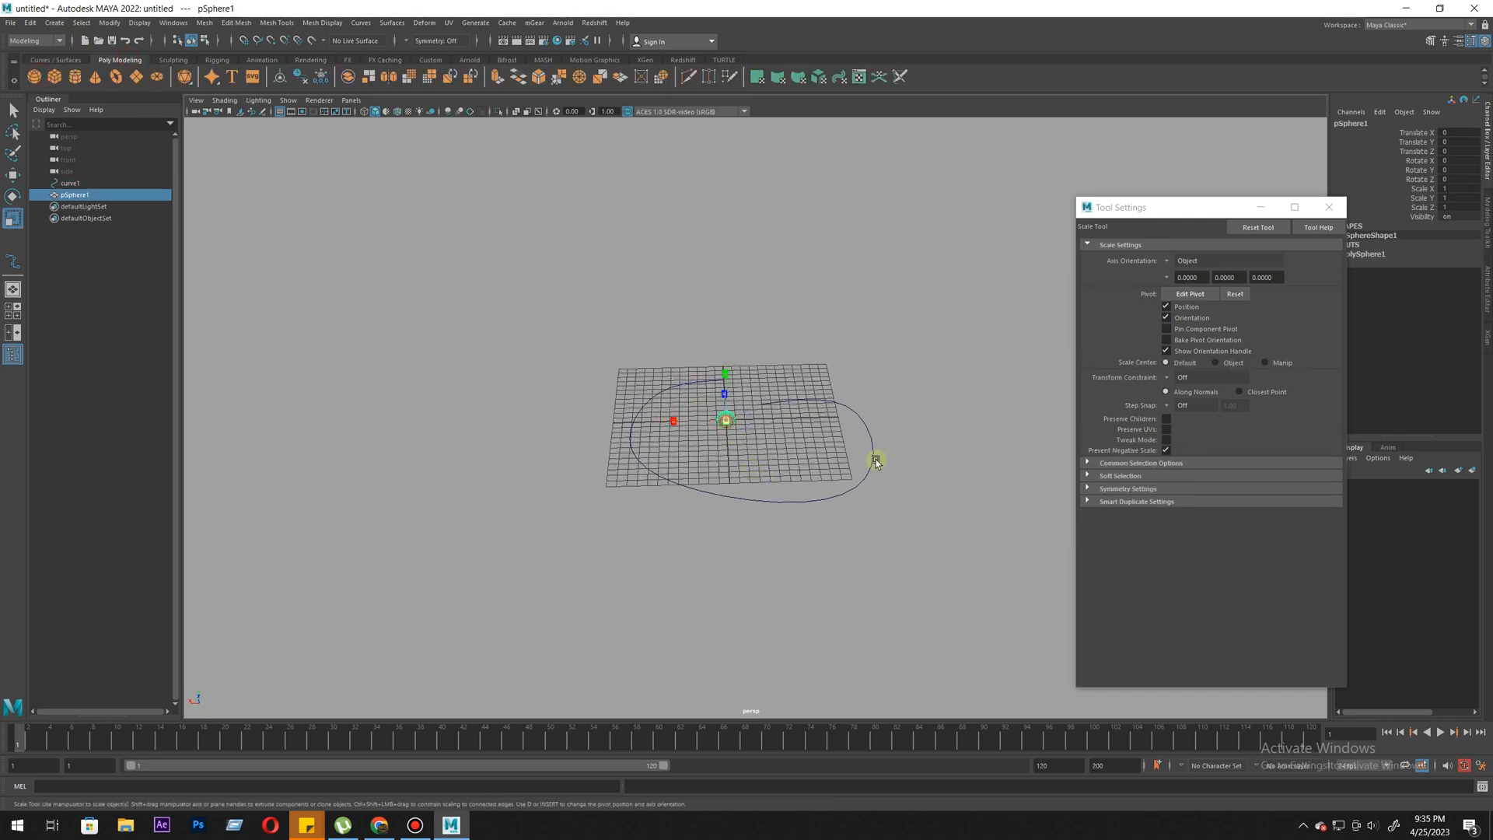
middle_drag(783, 436, 916, 464)
- Move the sphere beside the grid to about 20.254 in Translate X and make it a live surface
key(w)
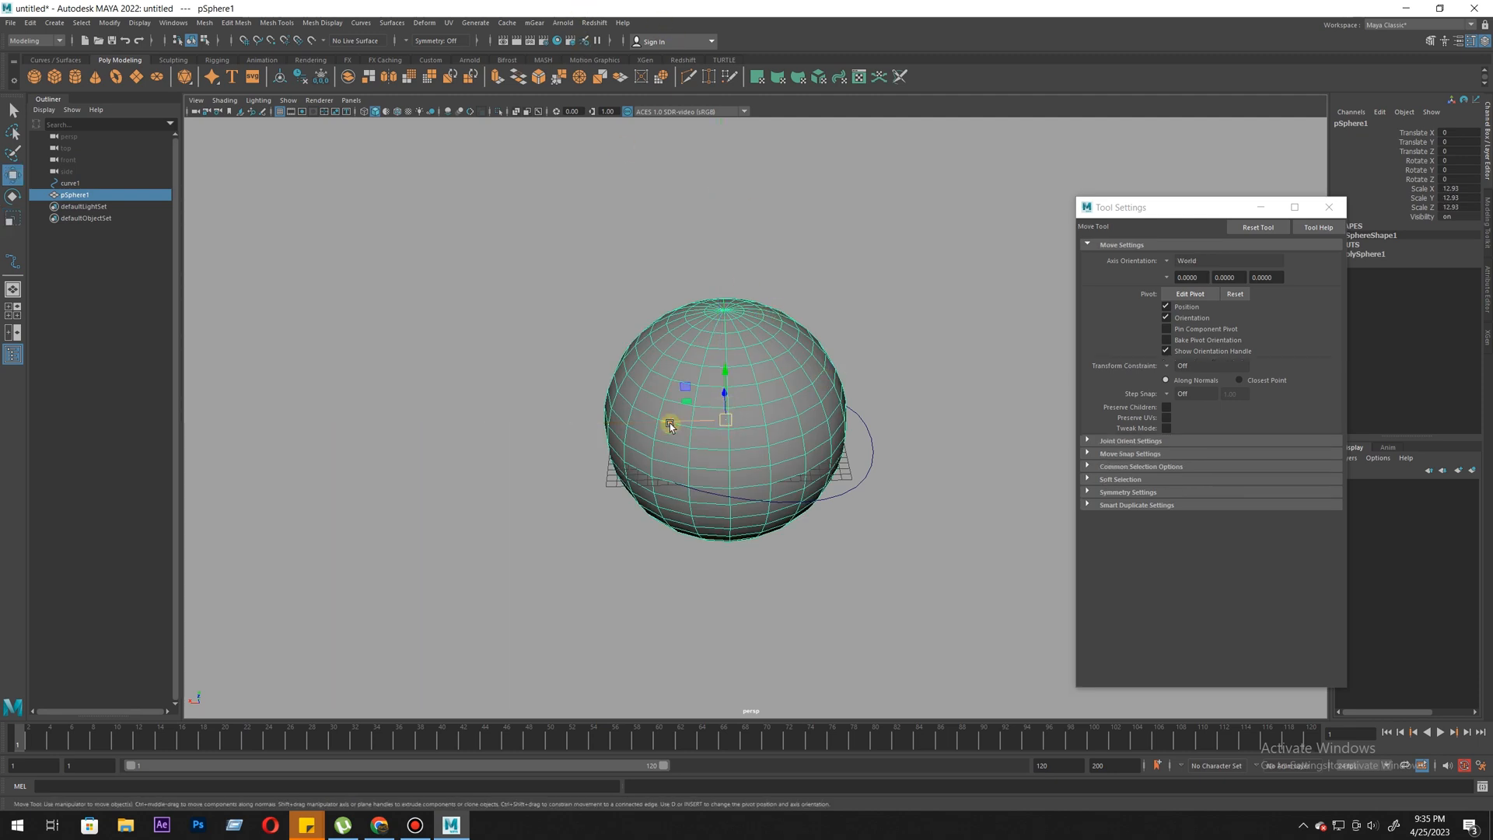
drag(670, 423, 475, 426)
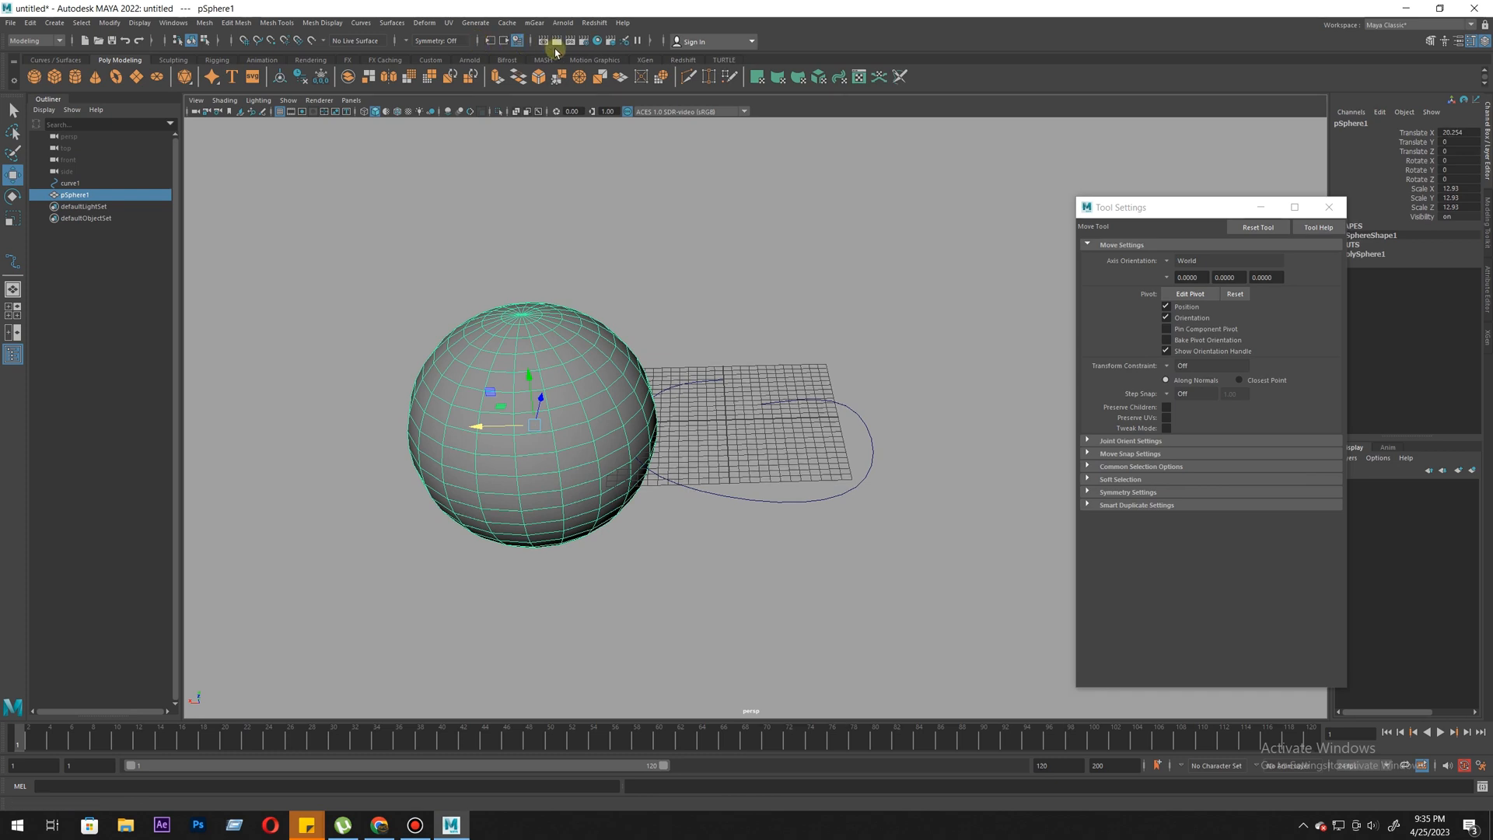
click(310, 41)
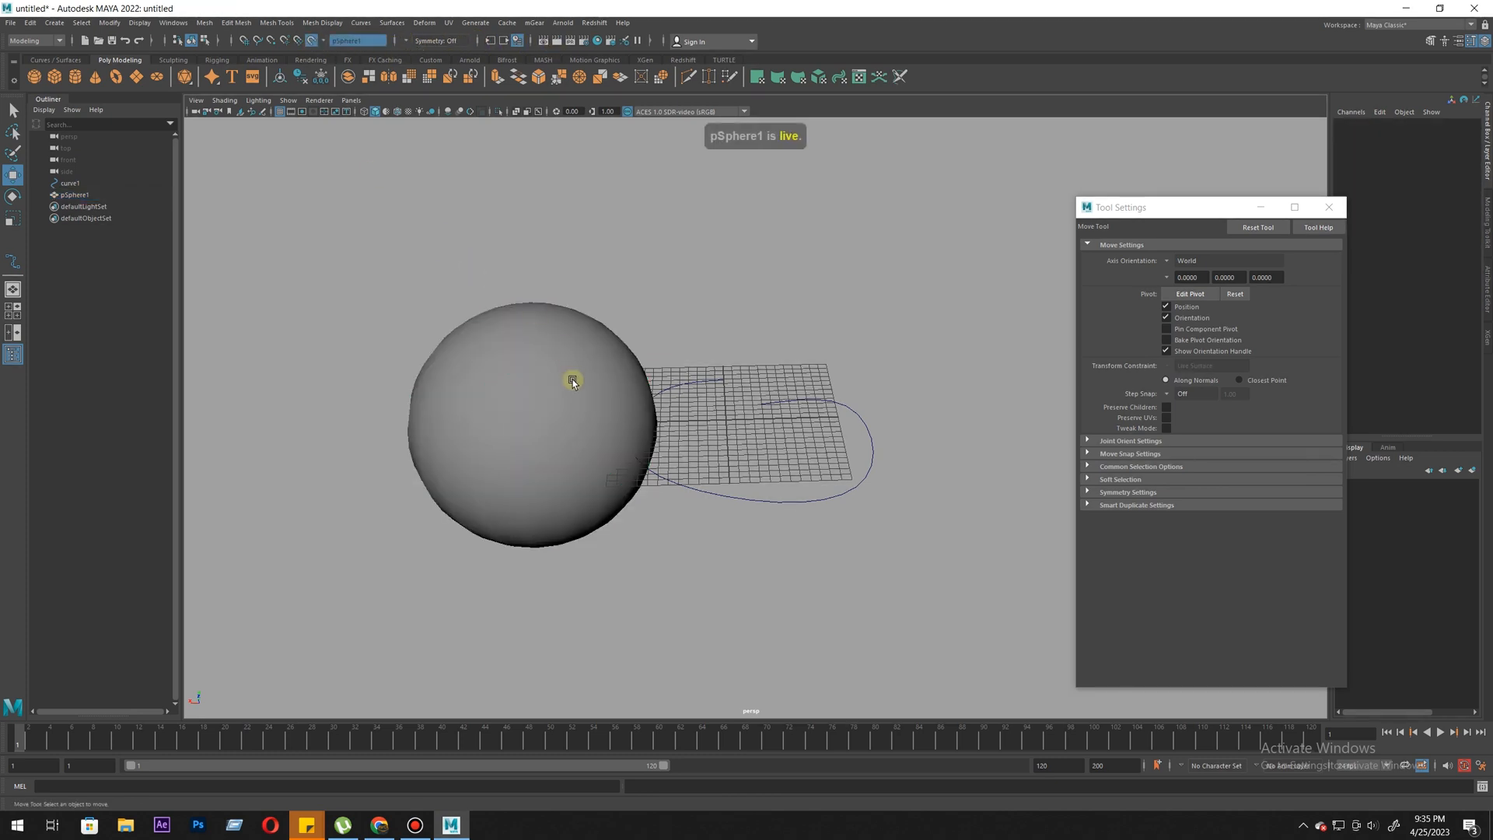
- Draw a cubic EP curve around the surface of the live sphere and finish it
click(55, 60)
click(76, 77)
alt+drag(506, 425, 510, 457)
click(505, 356)
click(494, 438)
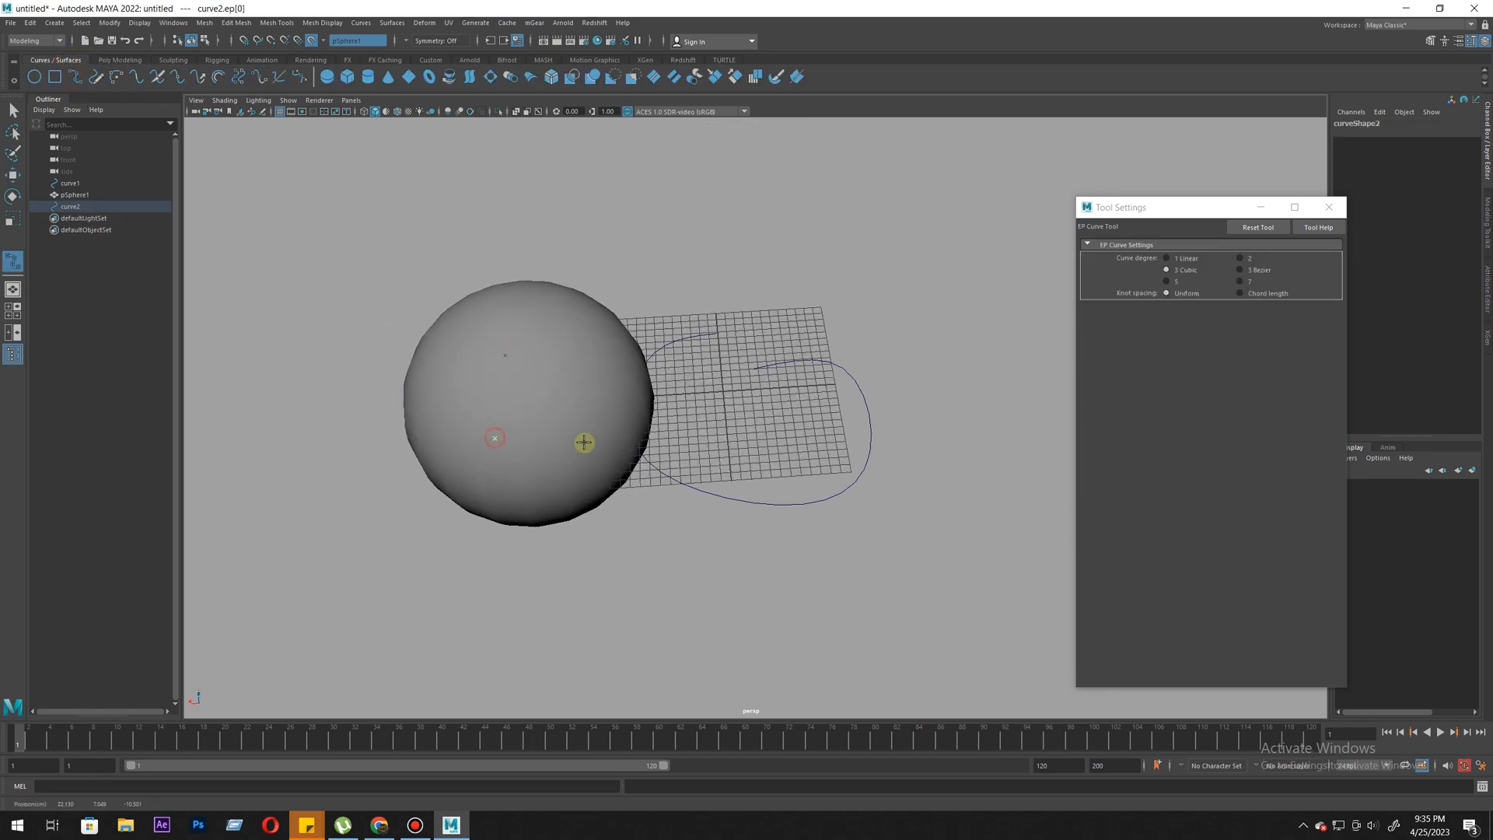
alt+drag(530, 318, 757, 210)
click(755, 200)
click(813, 249)
click(729, 296)
alt+drag(735, 288, 740, 358)
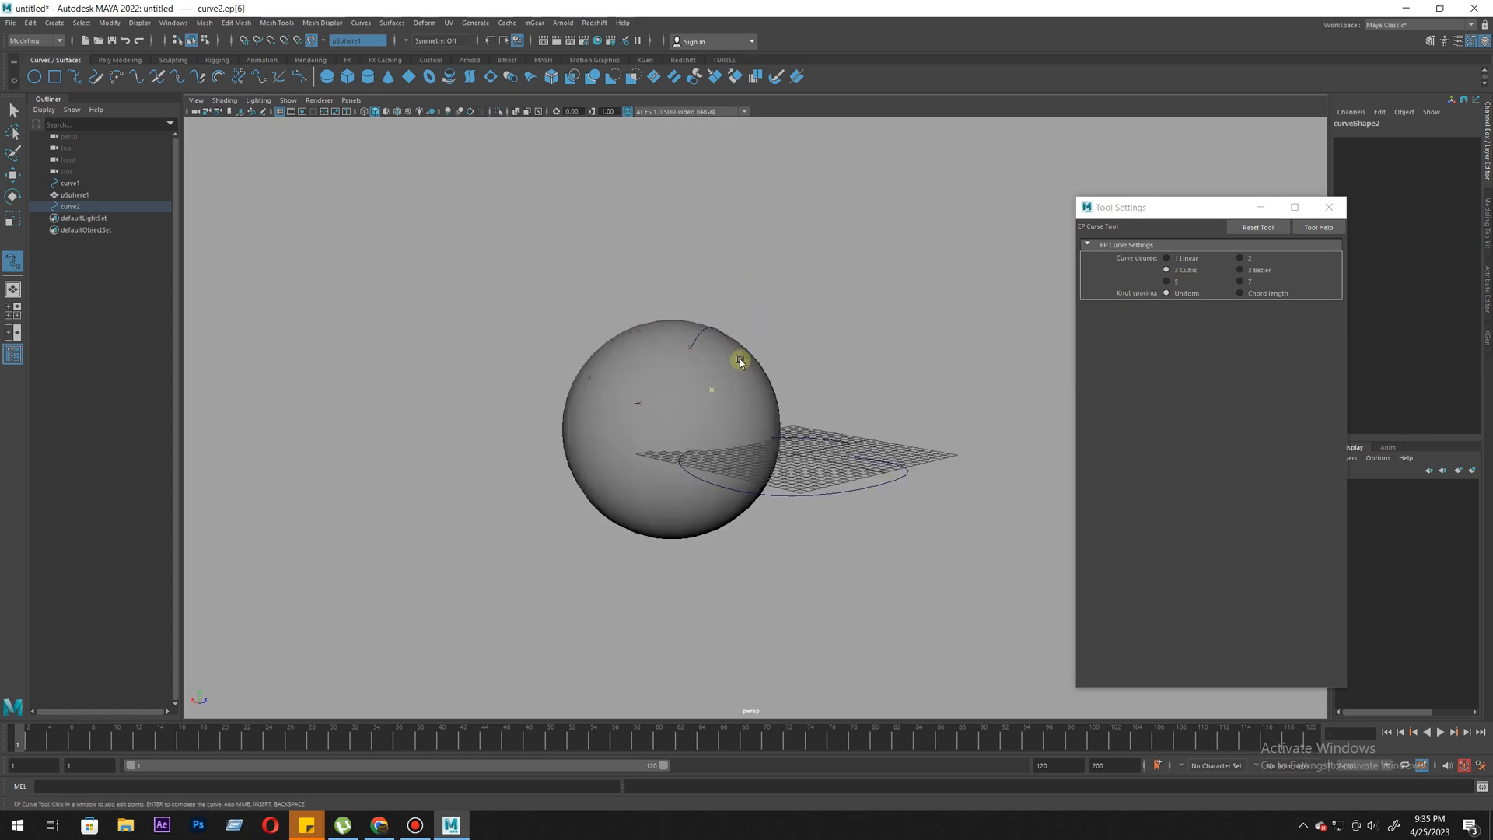
key(Return)
- Move the new curve off the sphere to about 23.707 in Translate Z and turn off the live surface
key(w)
drag(834, 446, 954, 427)
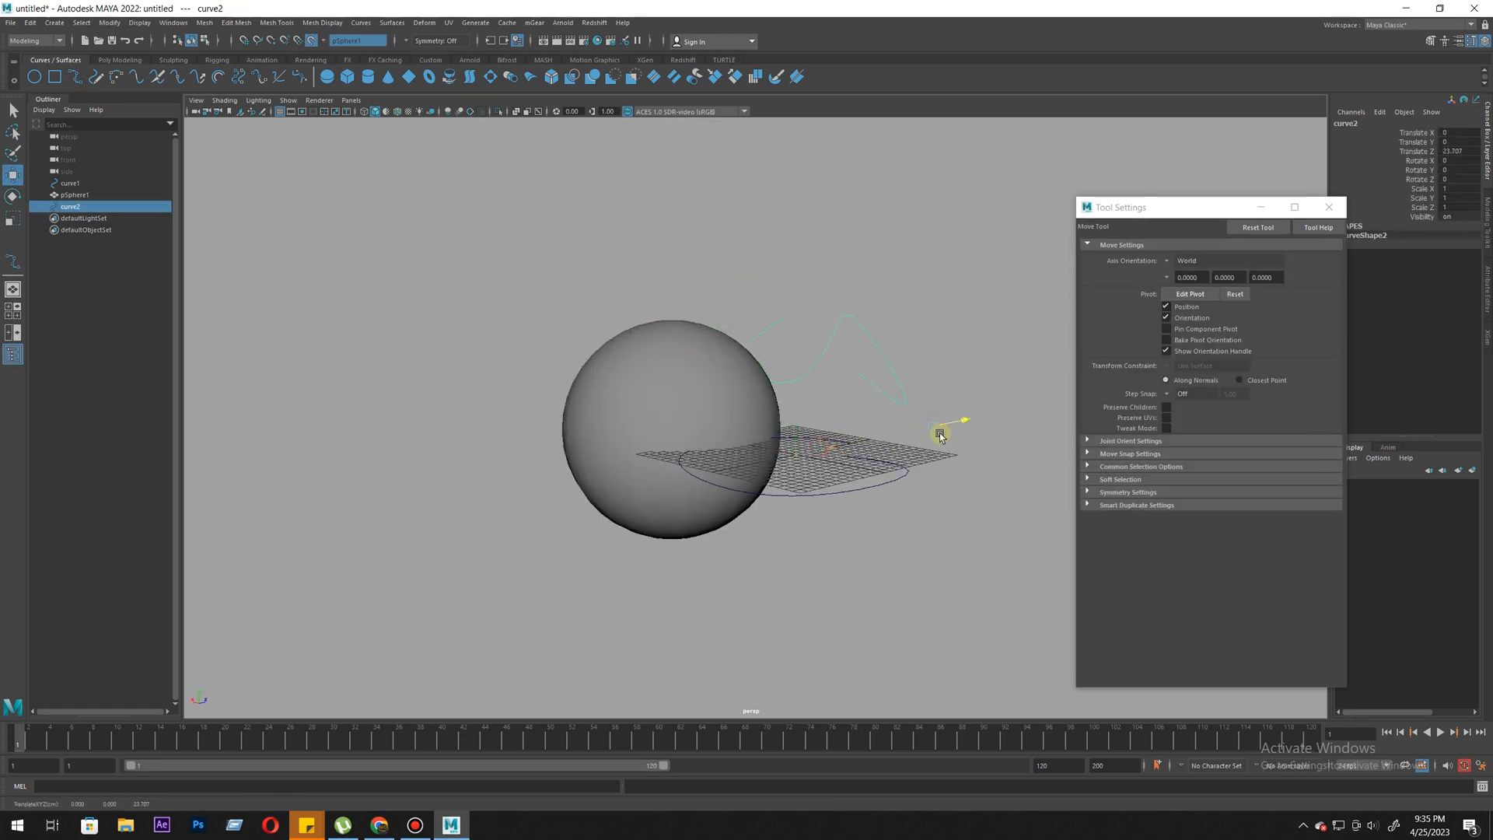
alt+drag(926, 365, 893, 460)
alt+right_drag(893, 460, 738, 435)
alt+middle_drag(737, 435, 743, 548)
alt+right_drag(743, 547, 770, 536)
click(314, 42)
alt+drag(623, 367, 357, 406)
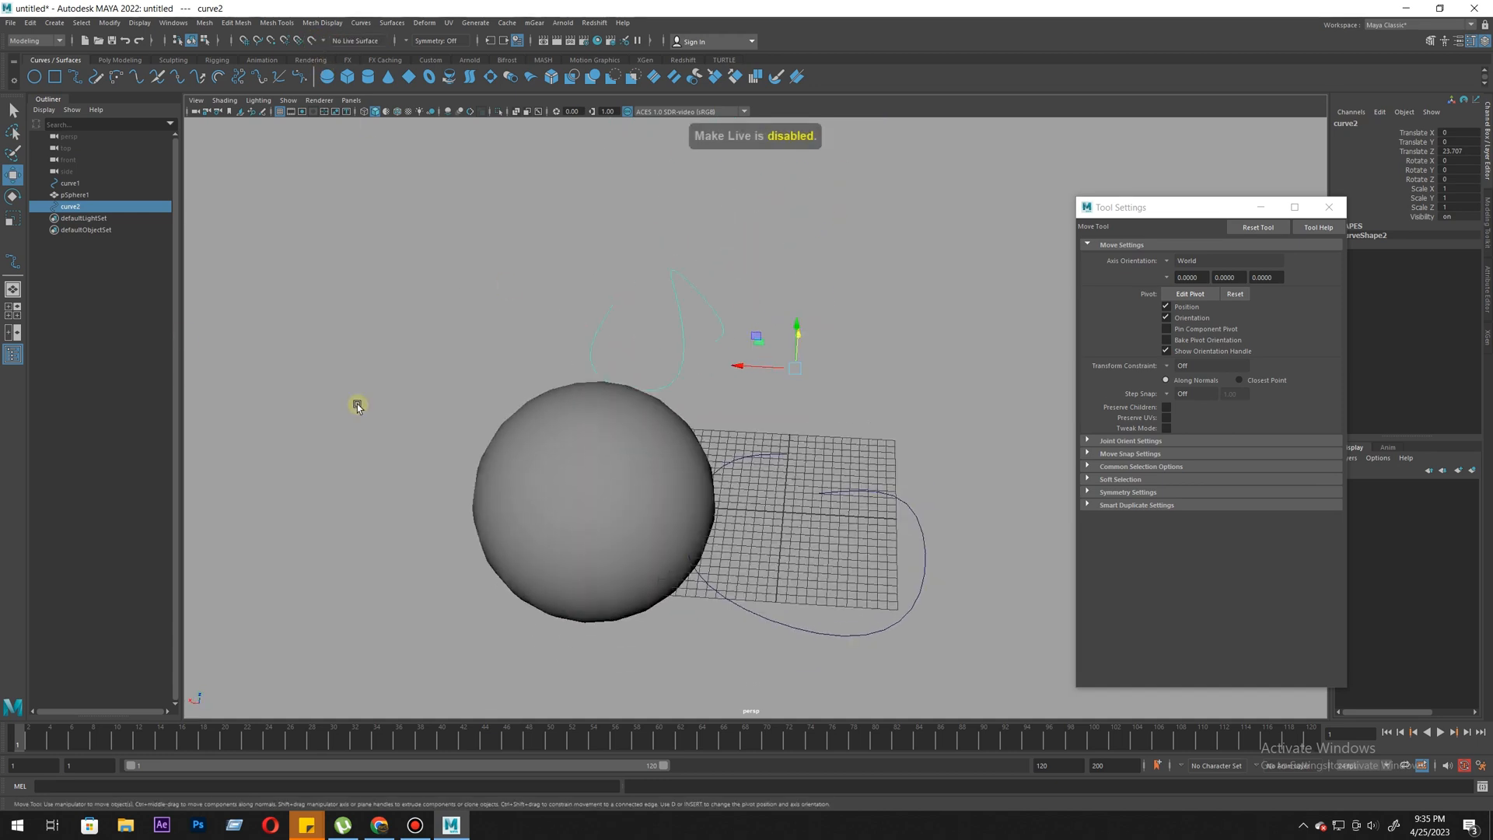
- Switch to the four-view layout and move the sphere away from the grid to about 42.004 in Translate Z
click(13, 312)
alt+right_drag(617, 346, 483, 342)
alt+middle_drag(483, 342, 478, 367)
click(537, 309)
middle_drag(623, 337, 757, 469)
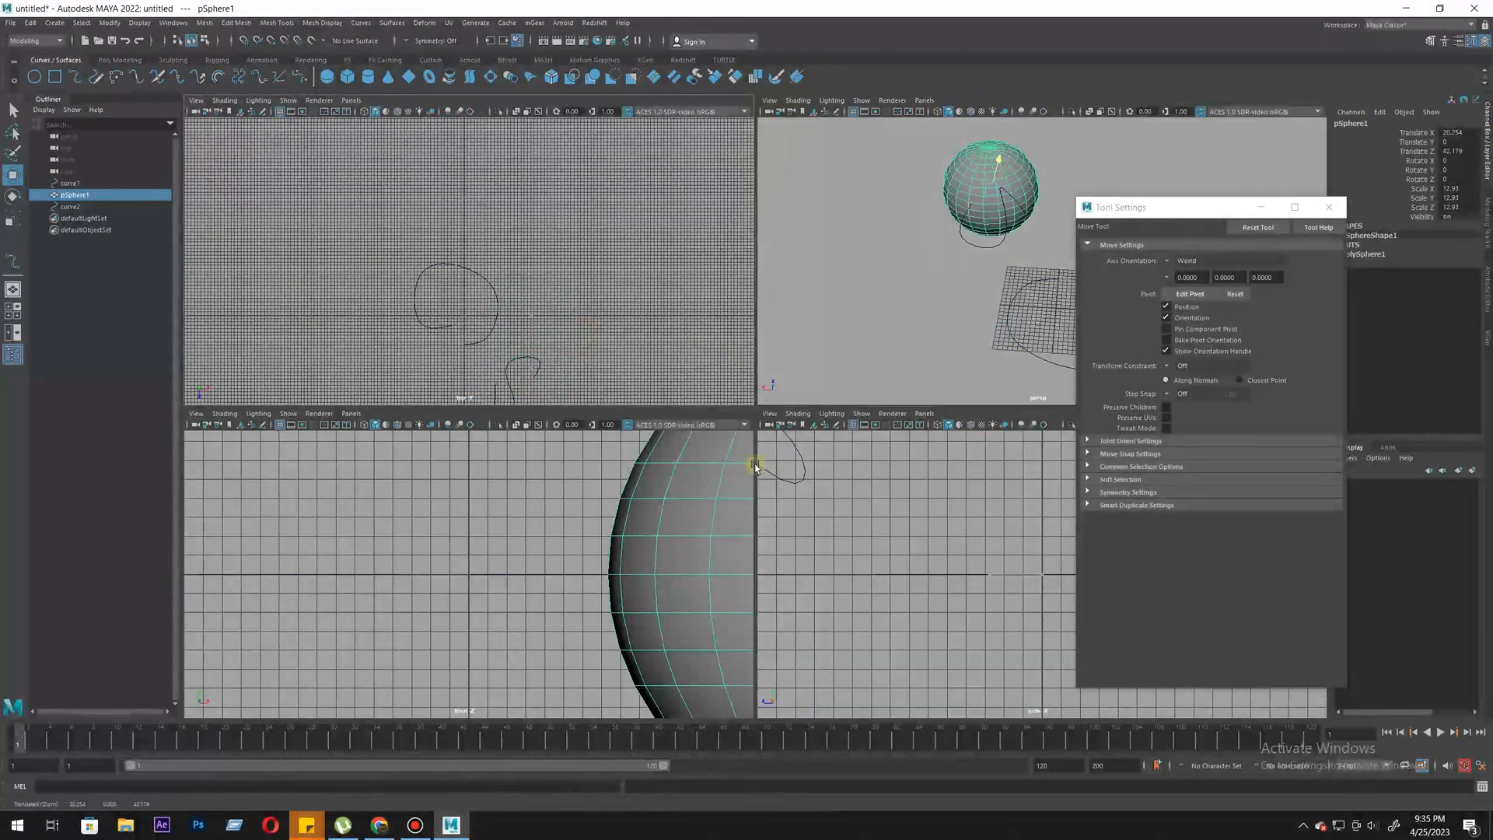
alt+middle_drag(385, 606, 377, 546)
alt+right_drag(514, 617, 451, 570)
alt+middle_drag(450, 570, 436, 662)
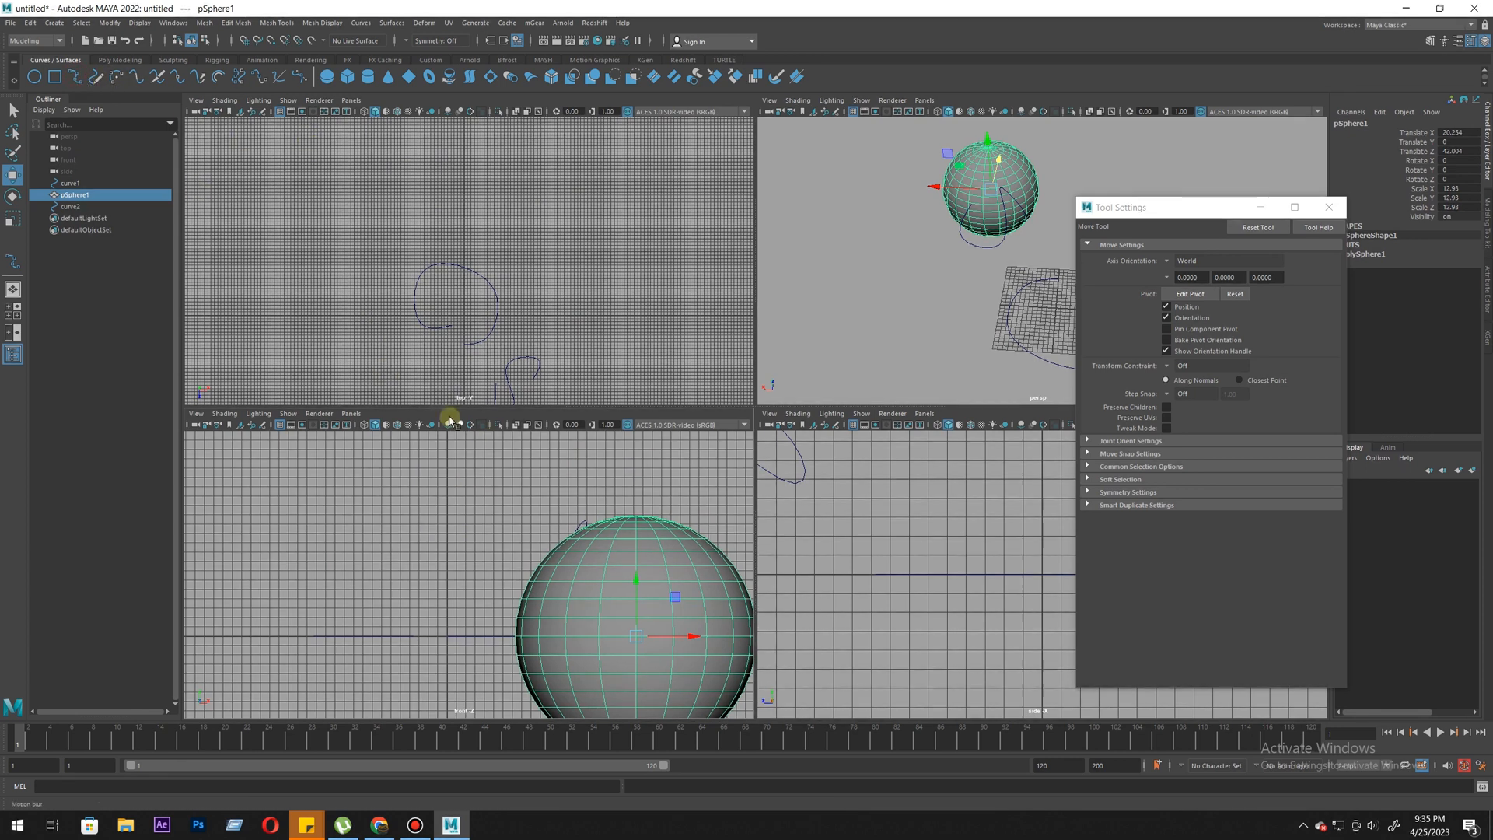
- Draw a four-point, C-shaped cubic EP curve beside the sphere in the front view and finish it
click(74, 76)
click(409, 490)
click(368, 508)
click(377, 637)
click(429, 653)
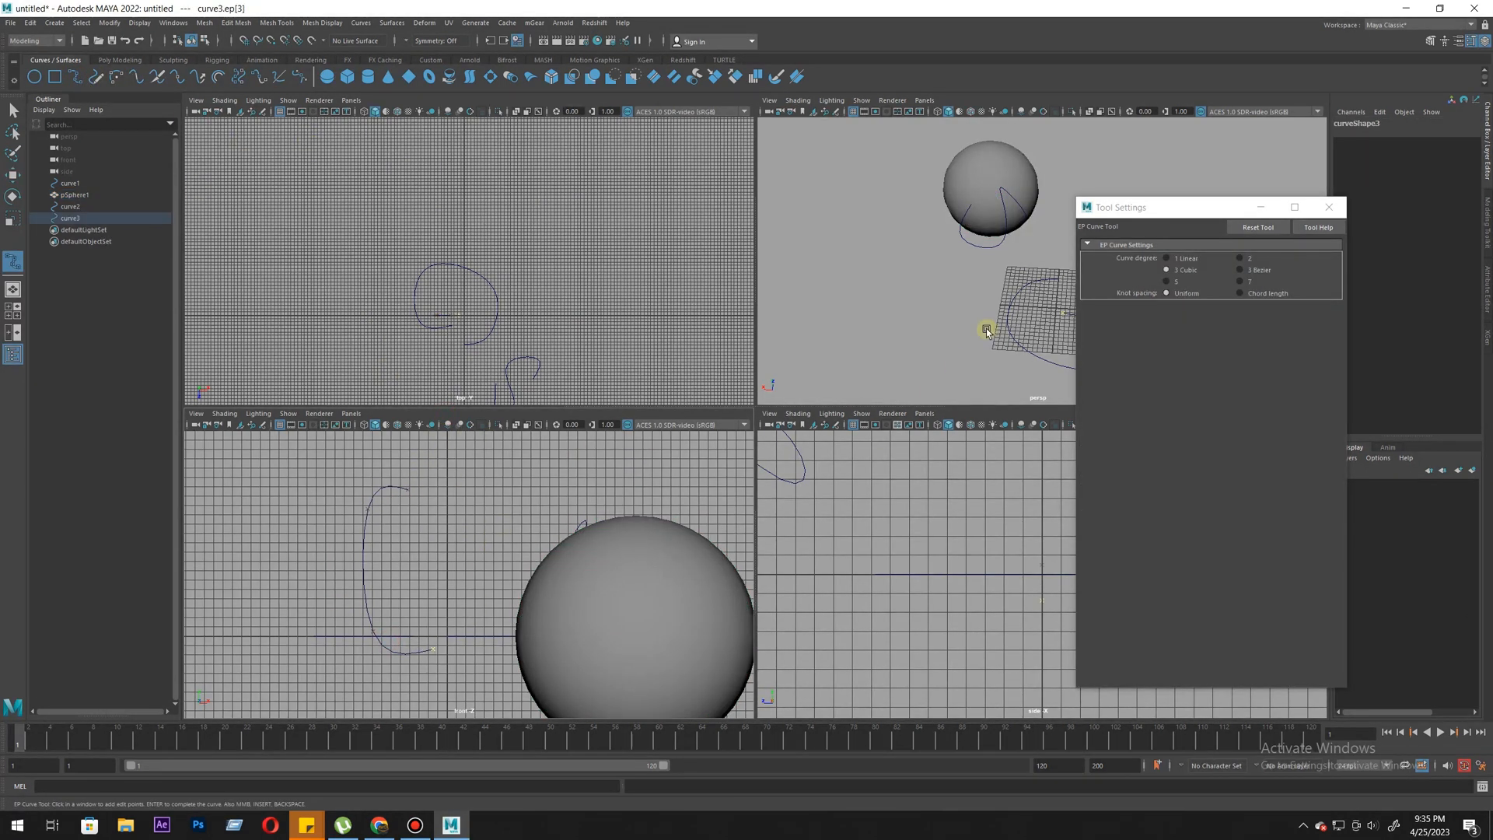
key(Return)
key(w)
- Maximize the perspective view and delete the sphere, the curve drawn on it and the front-view curve
alt+drag(999, 325, 800, 303)
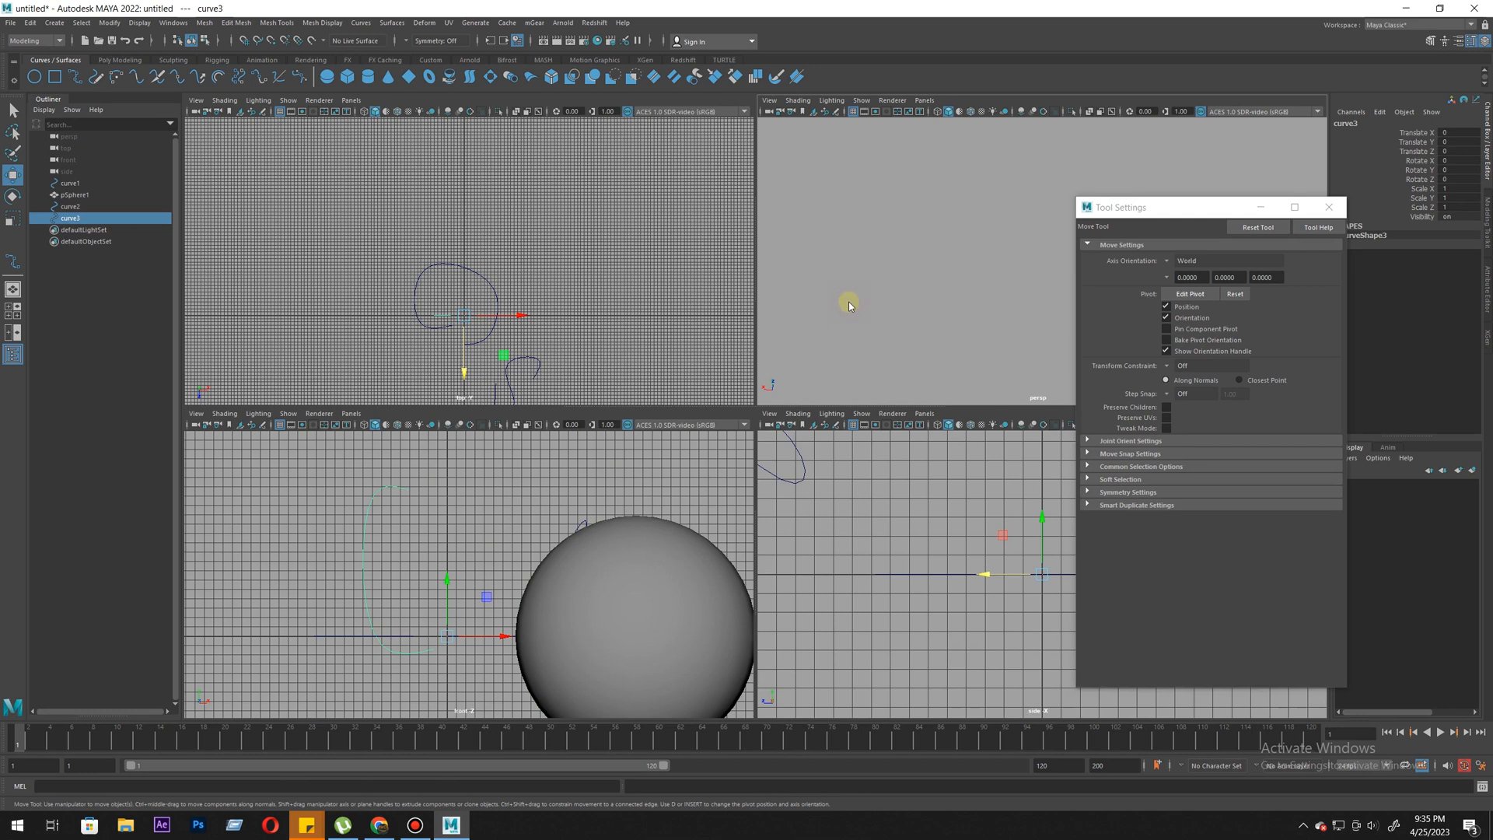
key(space)
alt+drag(880, 331, 730, 446)
alt+drag(433, 454, 584, 292)
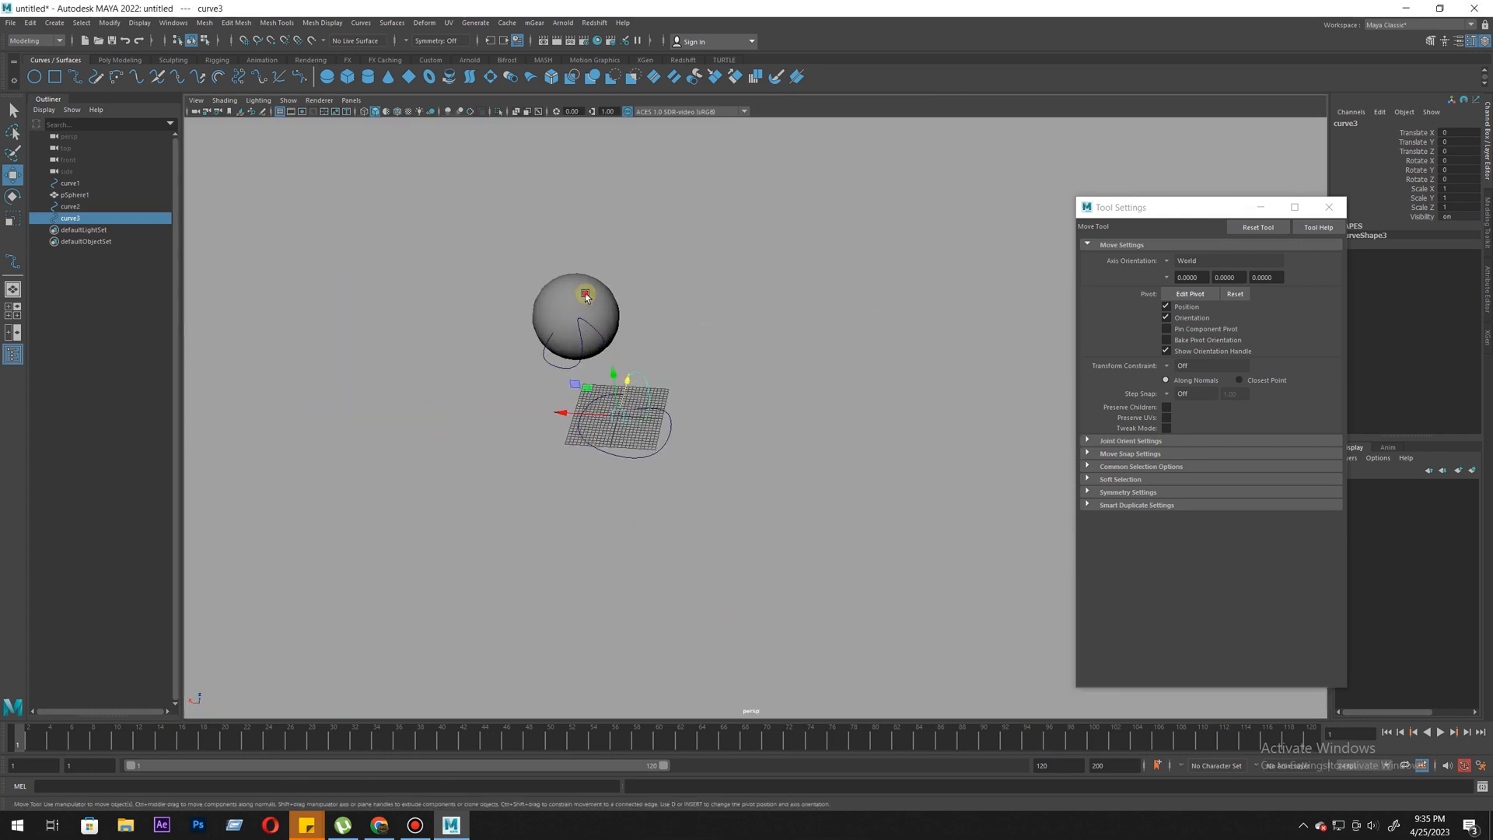
click(585, 292)
key(Delete)
click(573, 357)
key(Delete)
click(636, 381)
key(Delete)
- Examine the remaining looping curve on the grid from several angles
alt+right_drag(500, 476, 540, 510)
alt+drag(540, 510, 669, 436)
alt+middle_drag(714, 651, 802, 552)
alt+right_drag(573, 490, 623, 617)
click(598, 574)
alt+drag(598, 581, 591, 336)
alt+drag(671, 291, 686, 338)
alt+middle_drag(724, 306, 730, 362)
alt+drag(701, 449, 576, 270)
right_drag(577, 270, 445, 268)
alt+drag(614, 366, 533, 224)
drag(635, 195, 639, 195)
drag(795, 114, 716, 224)
- Select the looping curve and cycle its component modes through Curve Point and Control Vertex to Edit Point
click(691, 178)
click(701, 195)
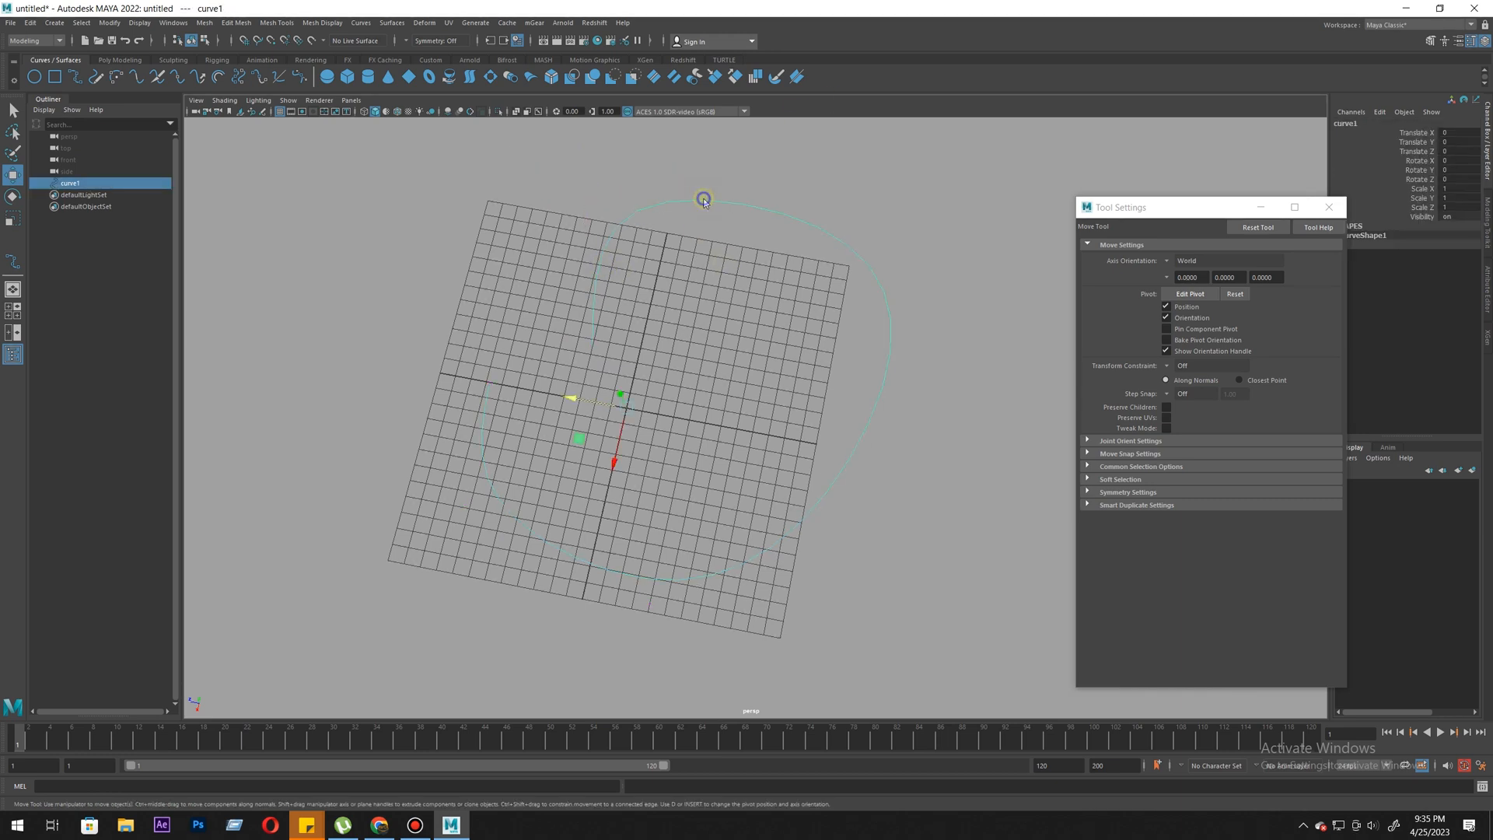
right_click(704, 201)
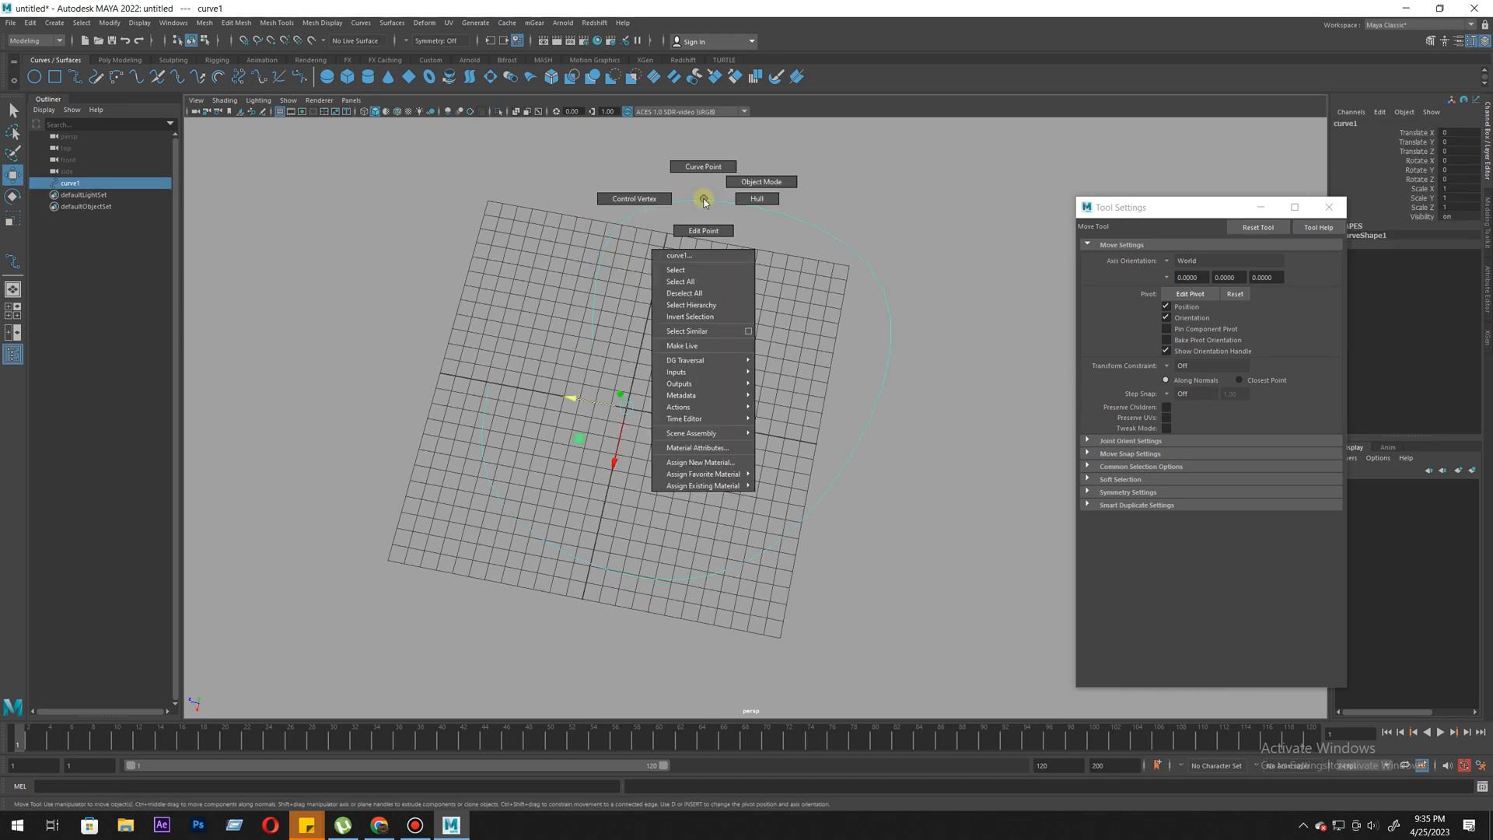
click(702, 163)
right_click(698, 207)
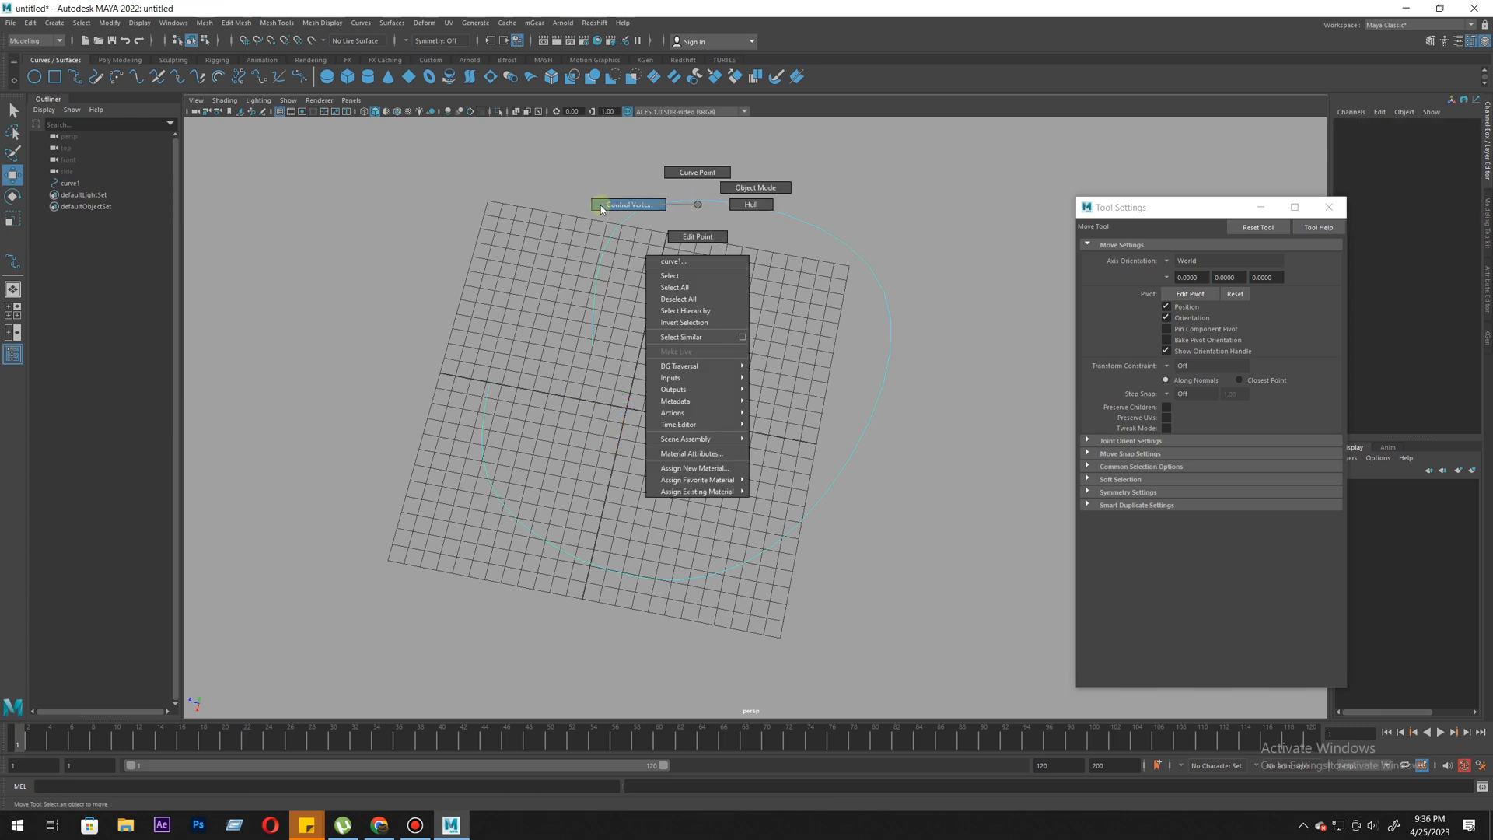
click(601, 207)
right_click(668, 207)
click(668, 240)
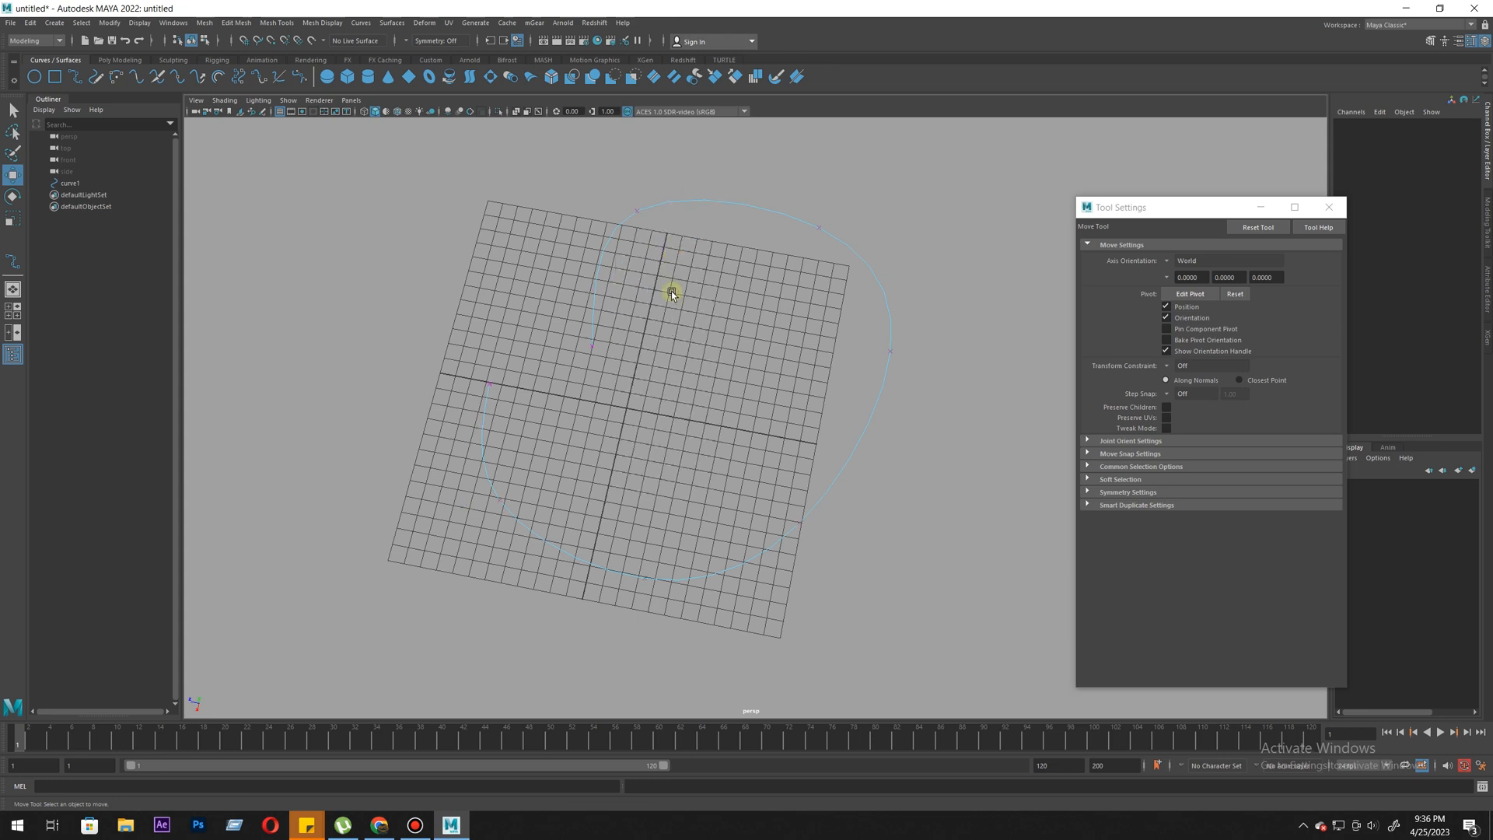
- Reshape the upper and outer arc of the curve by moving individual edit points
drag(660, 187, 612, 386)
drag(566, 463, 571, 433)
alt+right_drag(744, 557, 682, 387)
alt+middle_drag(682, 388, 670, 306)
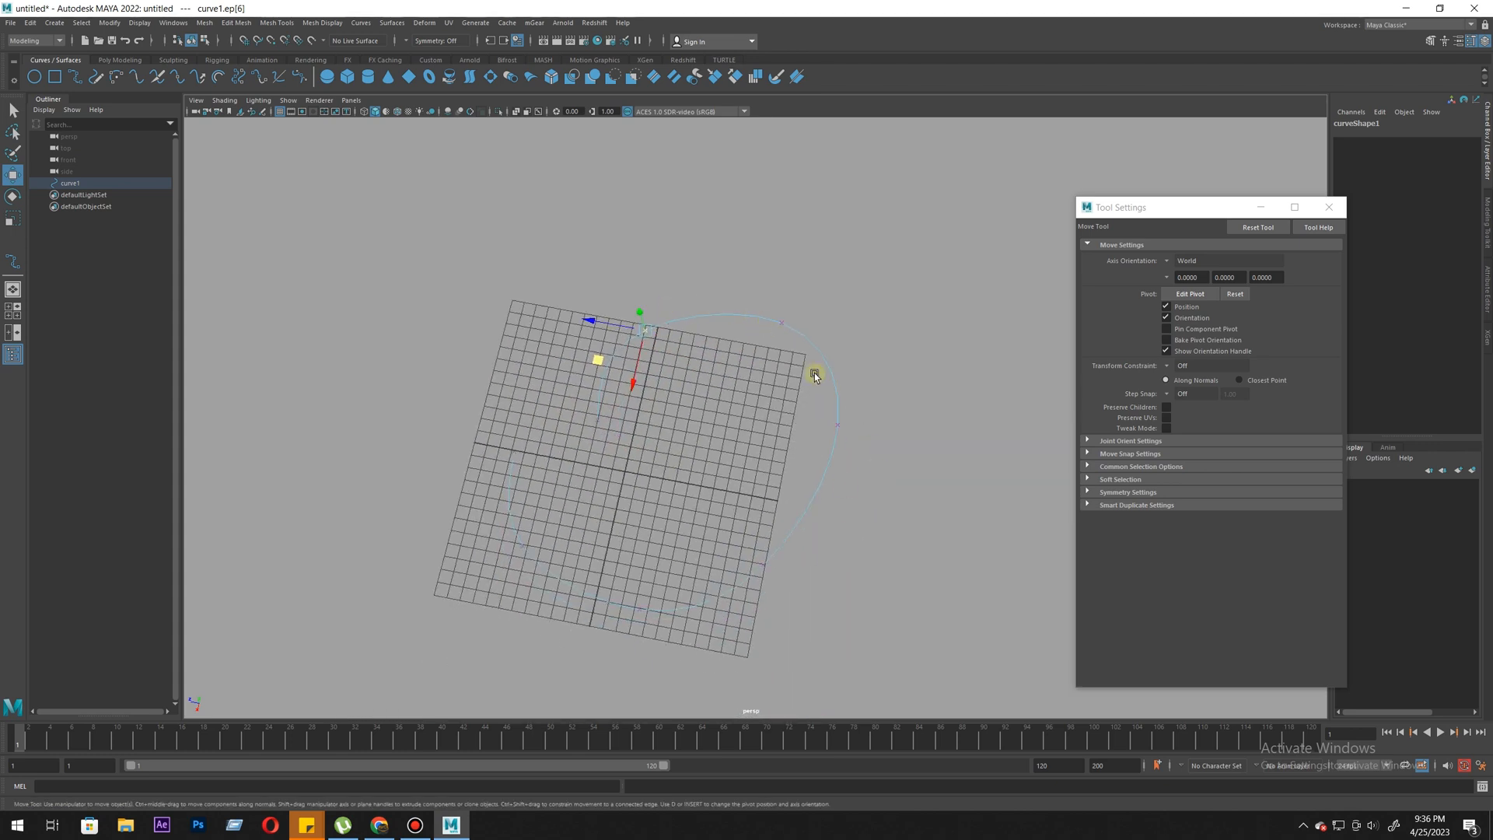
middle_drag(716, 464, 706, 478)
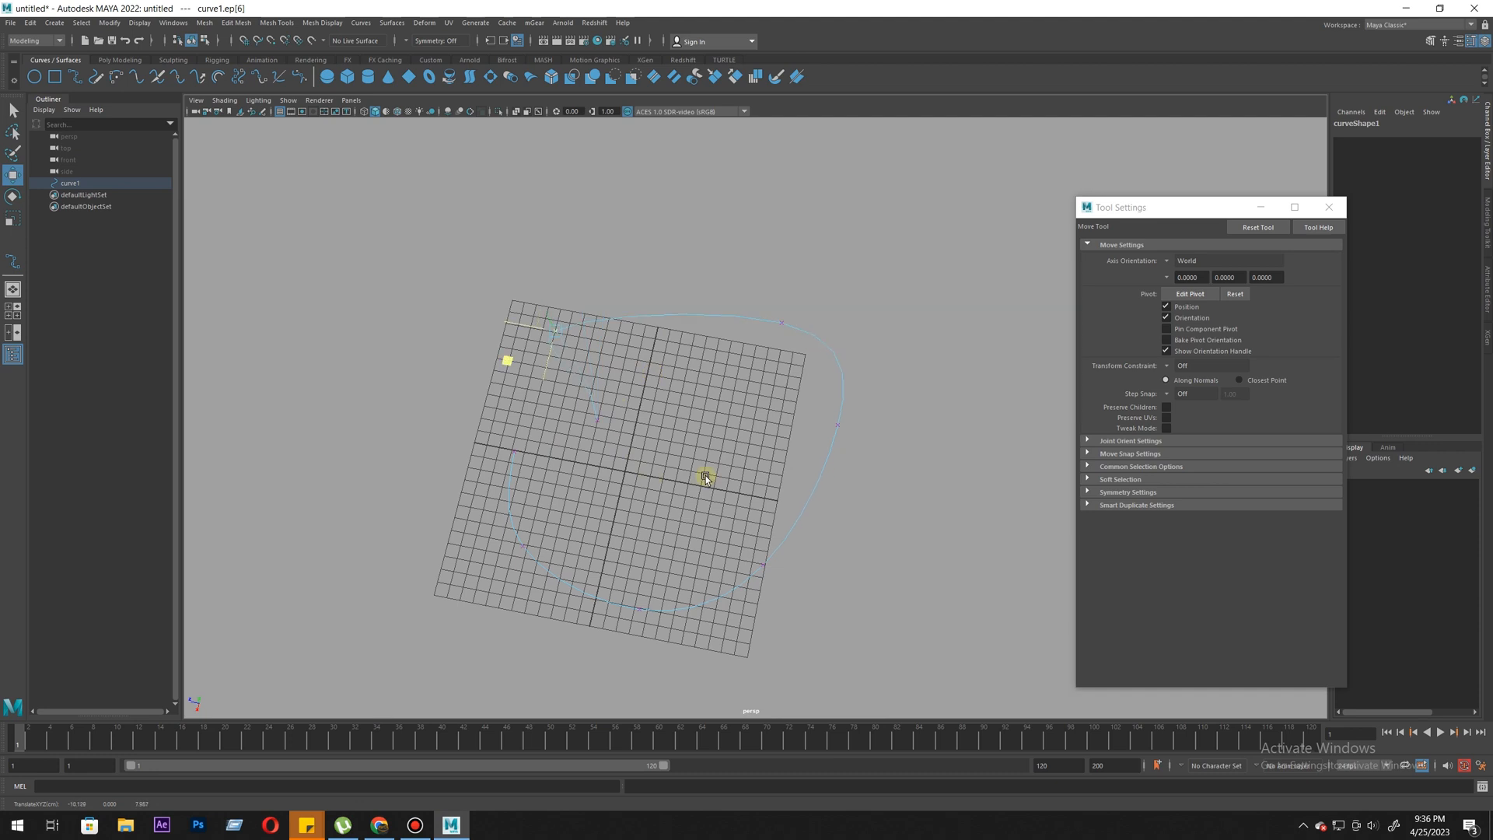
middle_drag(800, 462, 721, 459)
alt+right_drag(689, 407, 836, 531)
drag(781, 223, 818, 277)
middle_drag(811, 316, 796, 303)
drag(873, 399, 934, 463)
middle_drag(961, 477, 956, 437)
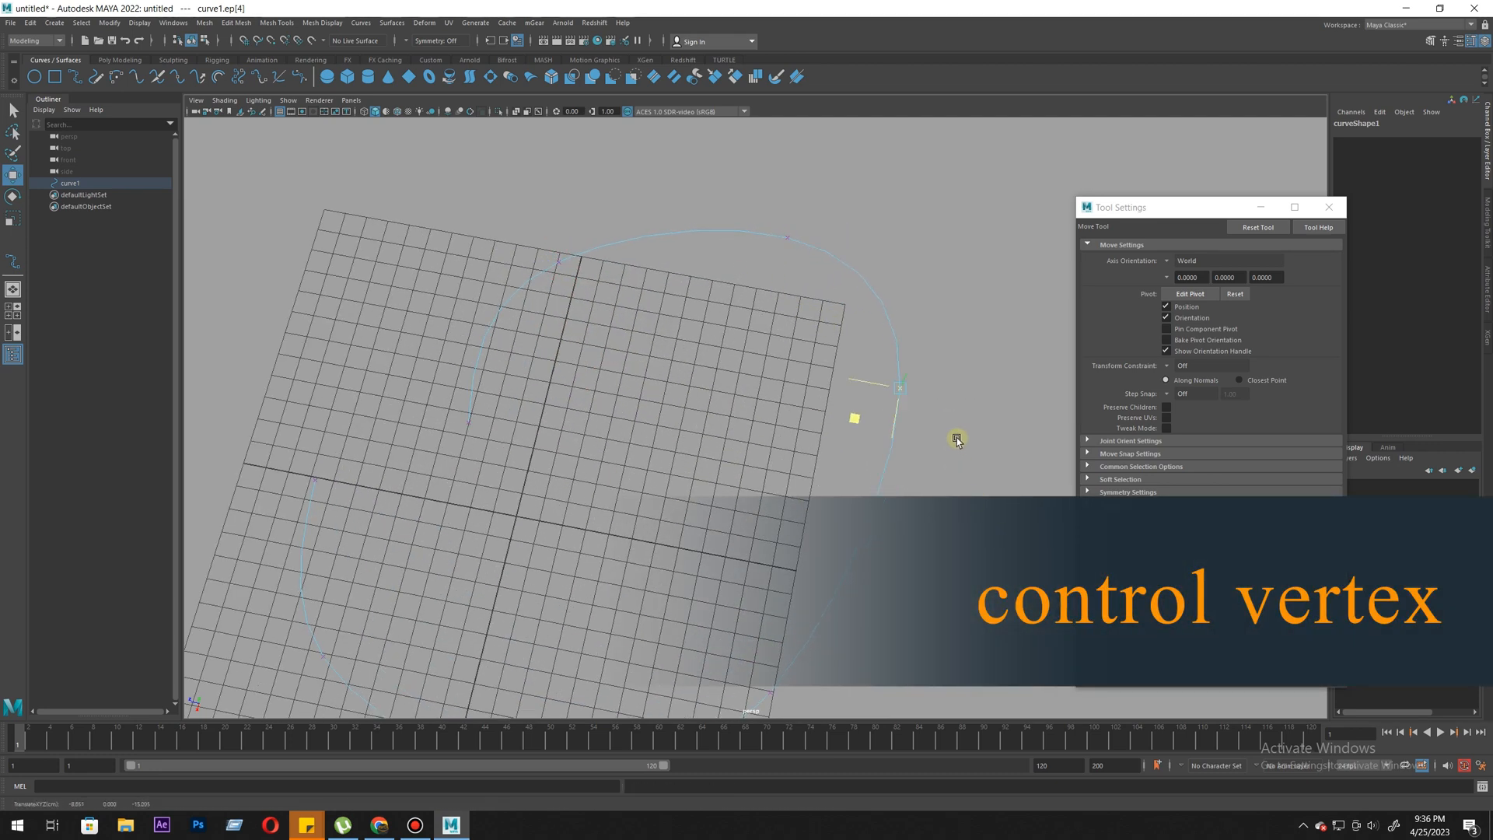
right_drag(884, 366, 739, 360)
alt+right_drag(814, 400, 700, 343)
- Switch the curve to Control Vertex mode, move a vertex near the grid's corner and undo the last move
right_click(778, 342)
alt+middle_drag(761, 253, 711, 260)
drag(811, 329, 809, 328)
scroll(777, 329, up, 3)
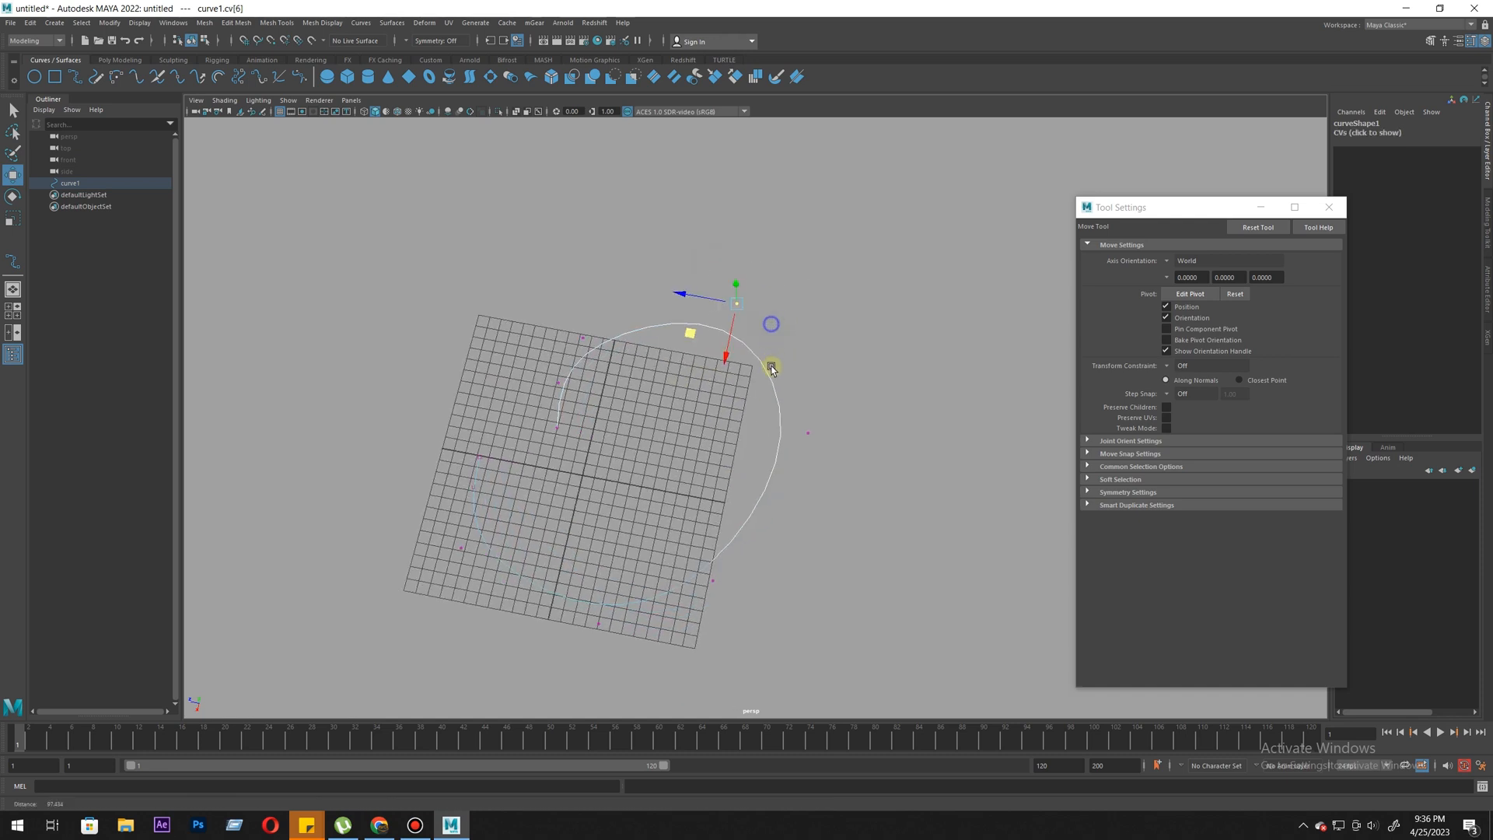
mouse_move(736, 261)
mouse_down()
mouse_move(710, 263)
mouse_move(770, 229)
mouse_move(725, 249)
mouse_up()
key(ctrl+z)
- Switch the curve back to Edit Point mode and select the edit point on its upper arc near the grid's corner
right_click(774, 363)
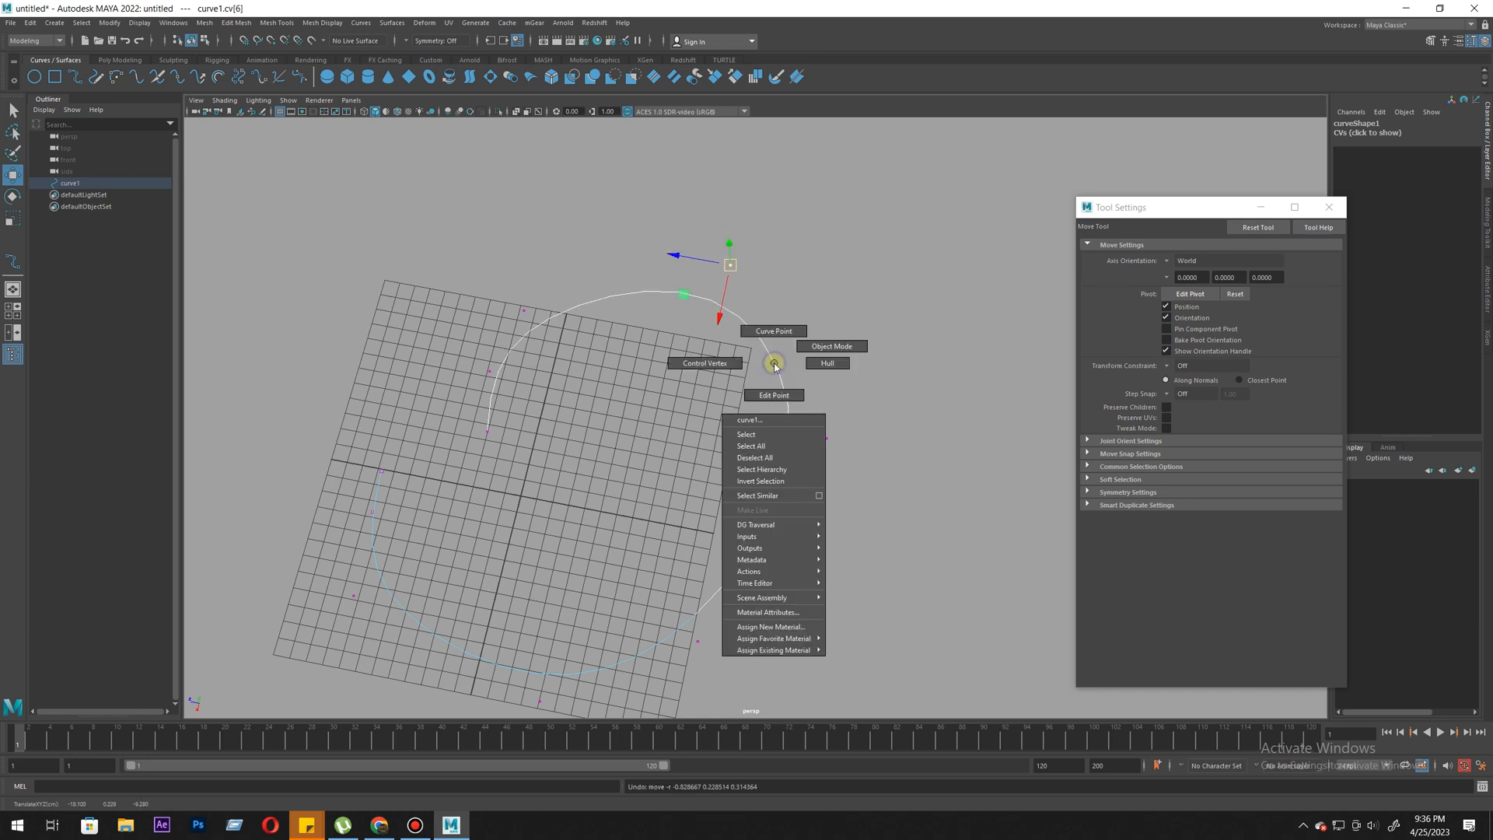
click(773, 399)
click(629, 313)
drag(786, 273, 700, 331)
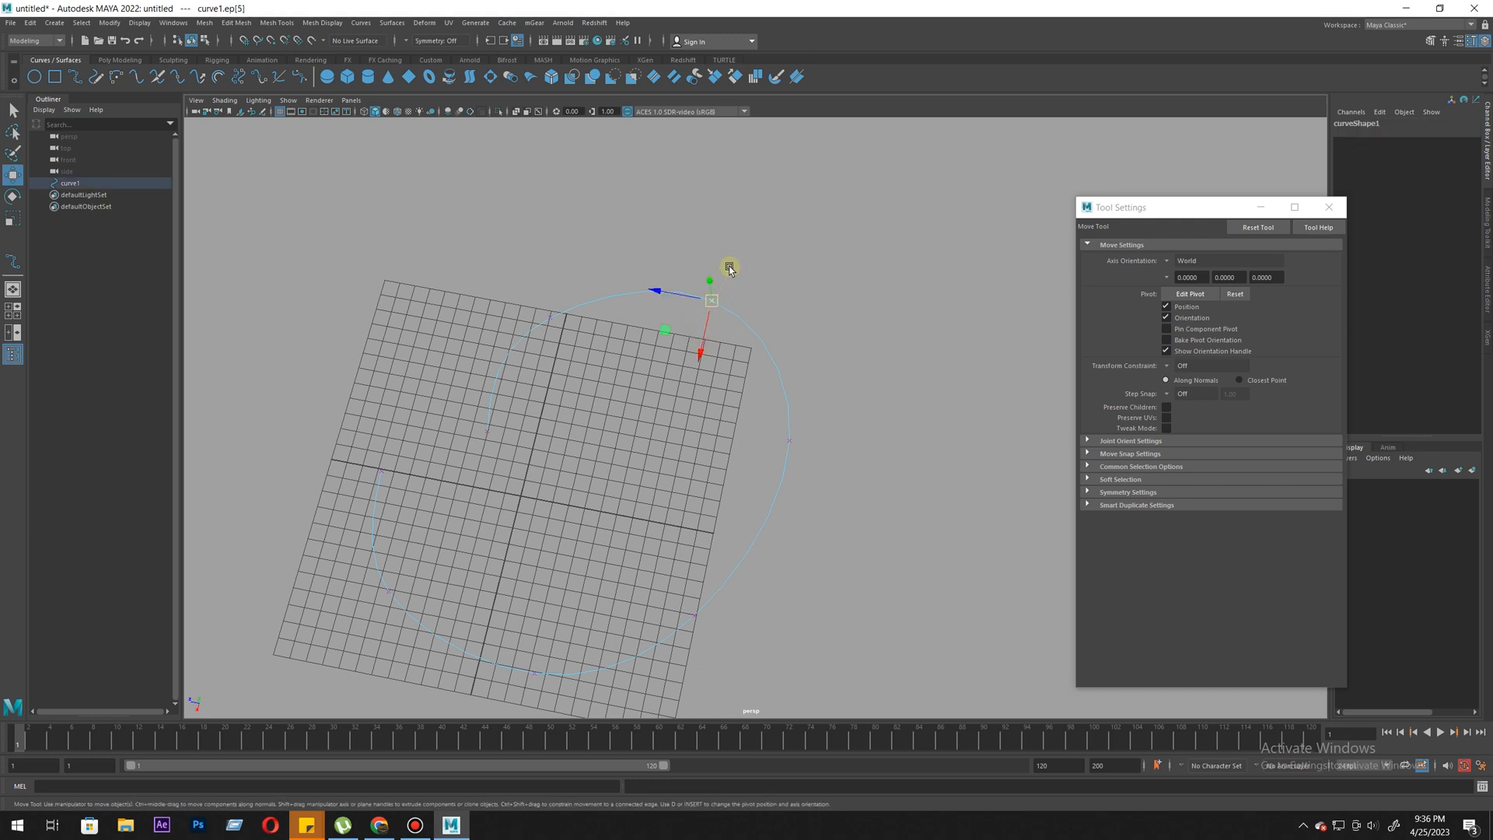
- Display the curve's control vertices, followed by its hull
right_click(729, 314)
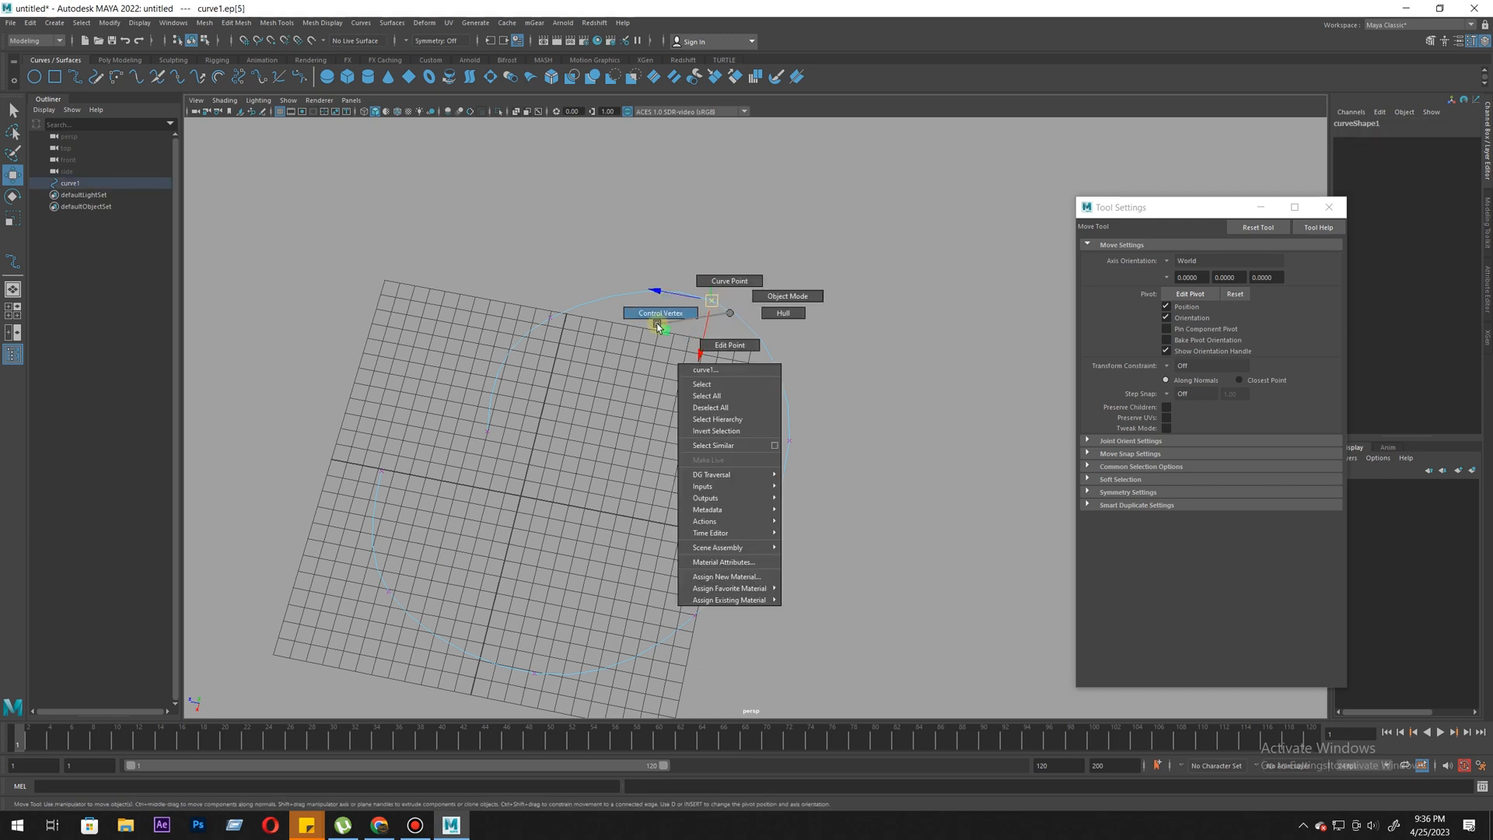
click(722, 306)
right_click(744, 321)
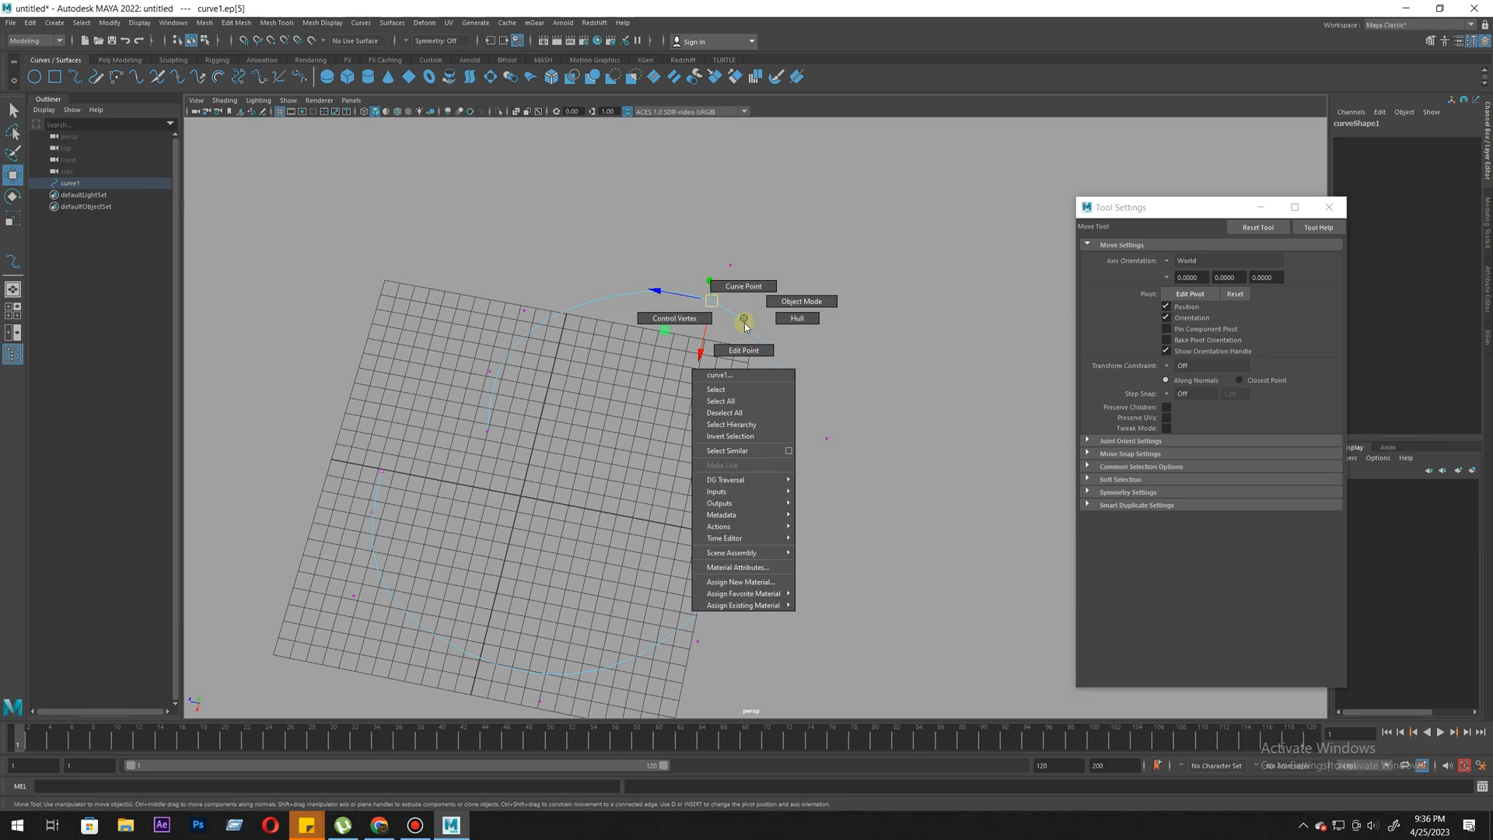
click(798, 318)
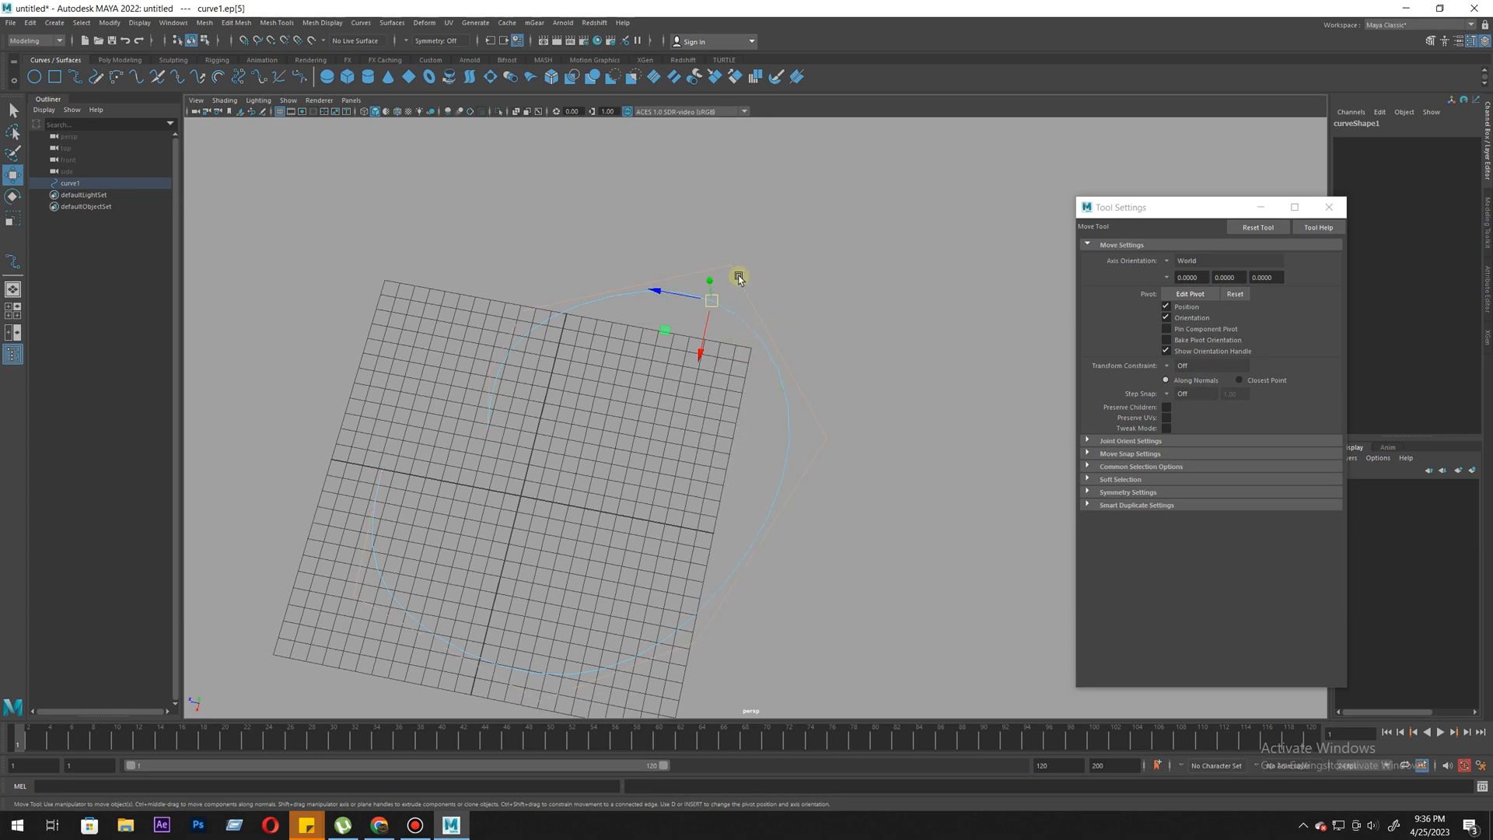
- Examine how the hull lines run around the curve relative to its edit points
right_click(724, 315)
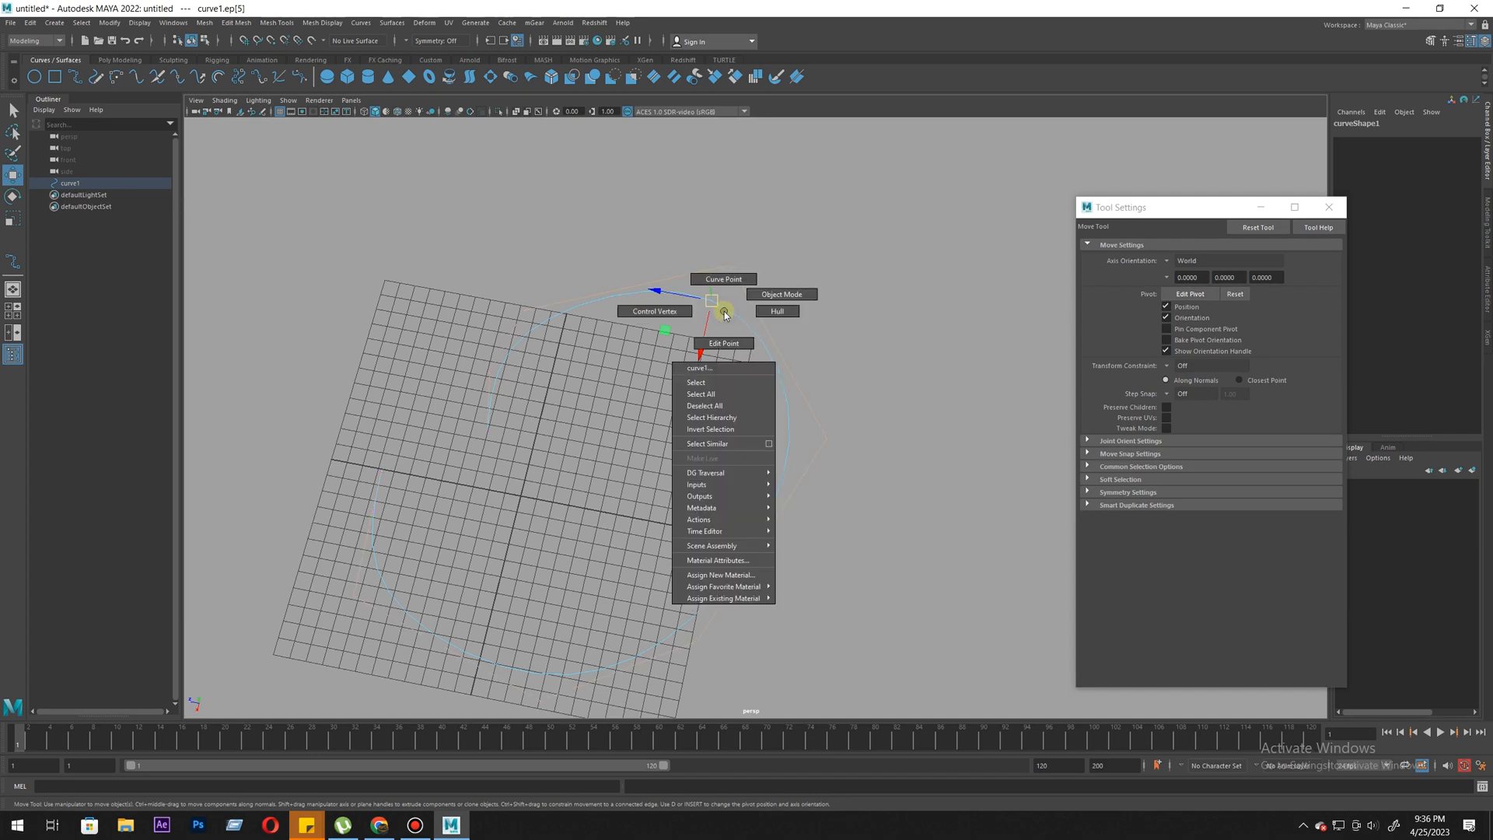
alt+middle_drag(661, 314, 682, 268)
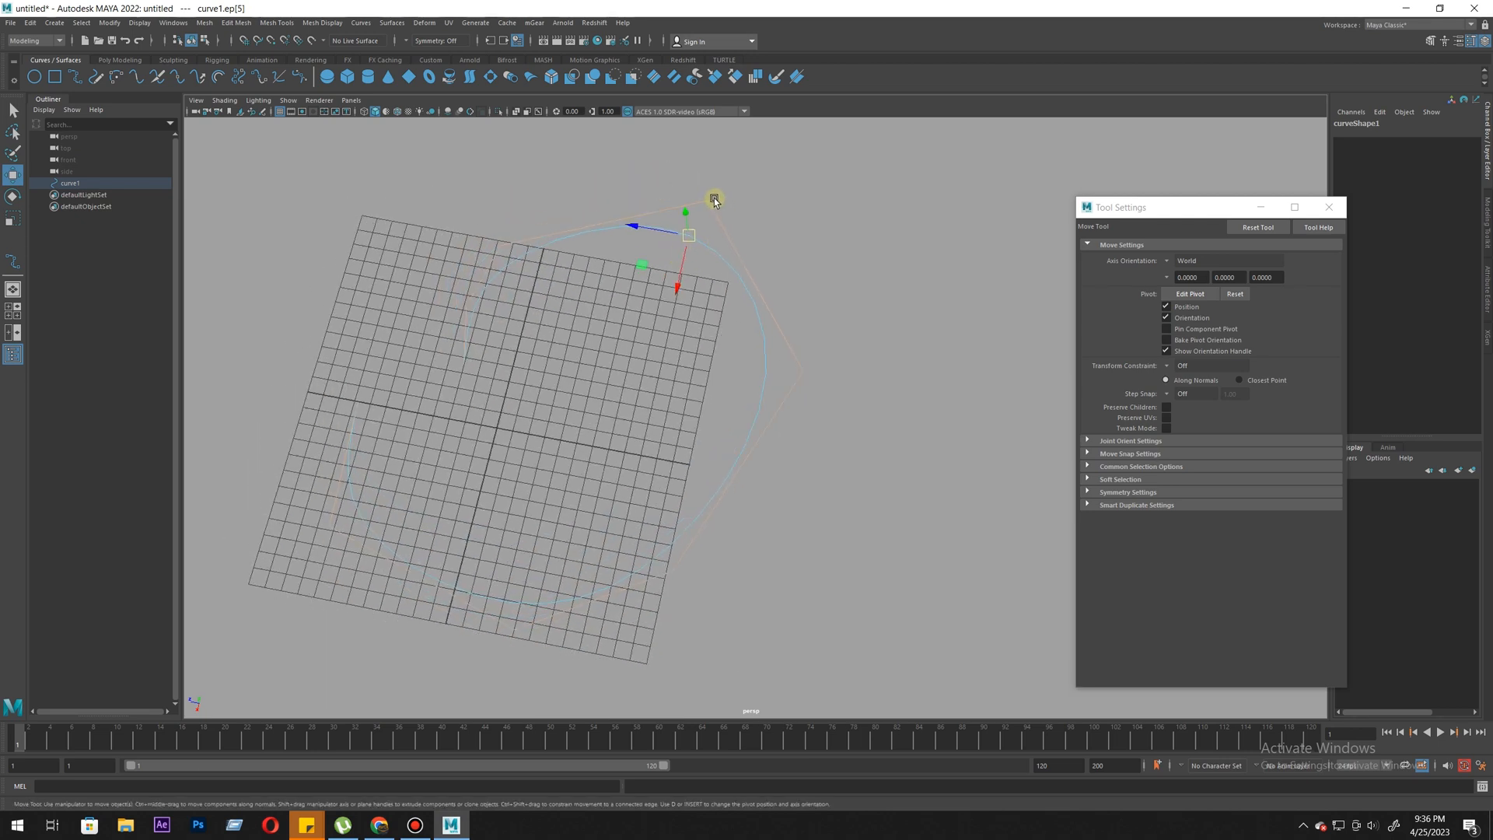
right_click(691, 236)
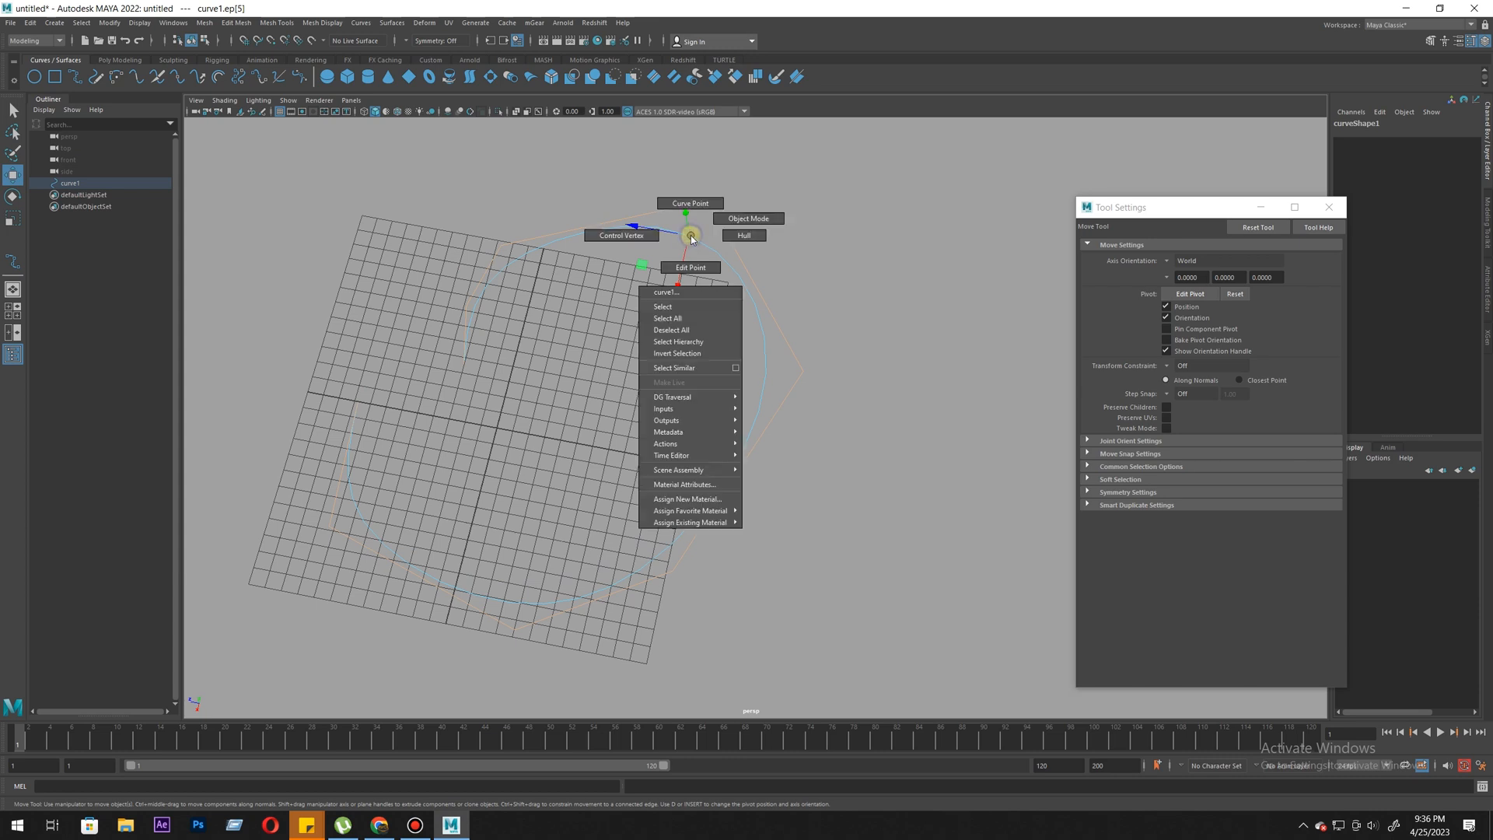
click(661, 263)
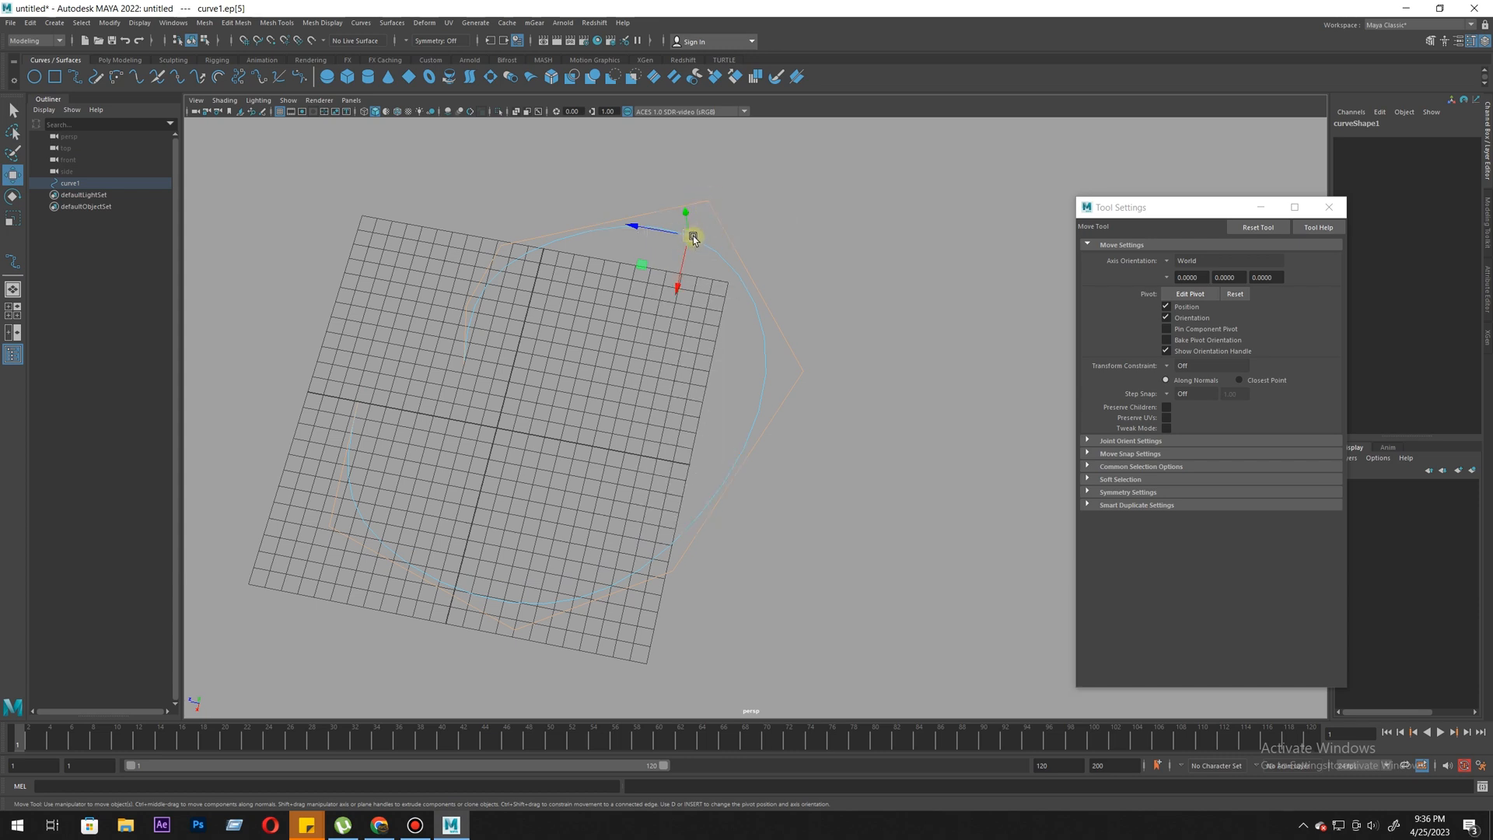
alt+middle_drag(654, 573, 703, 483)
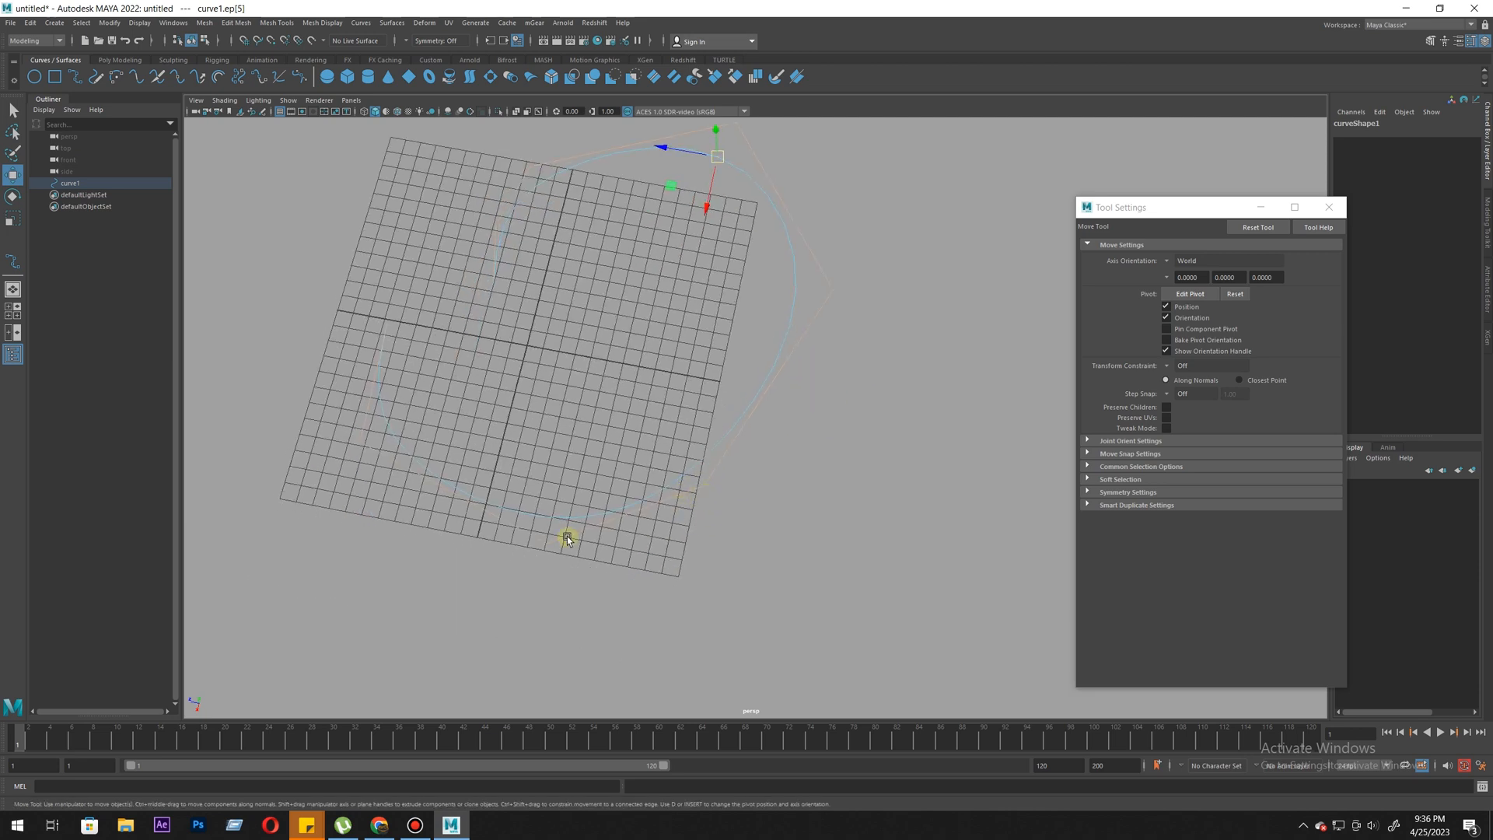
right_drag(779, 220, 706, 223)
alt+middle_drag(688, 323, 685, 538)
drag(778, 295, 697, 352)
middle_drag(674, 349, 614, 347)
- Reshape the outer and lower parts of the loop by moving control vertices one after another
middle_drag(702, 447, 554, 373)
alt+middle_drag(746, 473, 767, 390)
middle_drag(794, 671, 558, 322)
drag(540, 279, 561, 321)
middle_drag(564, 389, 544, 360)
drag(479, 348, 523, 371)
middle_drag(560, 410, 545, 406)
drag(831, 385, 870, 478)
middle_drag(853, 495, 865, 472)
drag(799, 603, 646, 688)
alt+middle_drag(724, 707, 710, 506)
alt+right_drag(710, 506, 710, 574)
drag(656, 459, 684, 493)
drag(476, 532, 554, 491)
middle_drag(526, 539, 506, 581)
alt+middle_drag(362, 394, 400, 464)
drag(367, 413, 304, 538)
drag(357, 412, 302, 499)
- Round the upper arc by moving its control vertices and shift the vertex at the curve's inner end
alt+right_drag(599, 511, 582, 326)
alt+middle_drag(593, 284, 622, 399)
drag(550, 459, 512, 378)
click(574, 372)
drag(590, 264, 635, 339)
middle_drag(643, 351, 657, 325)
drag(739, 220, 810, 320)
middle_drag(801, 318, 844, 306)
drag(627, 243, 599, 296)
middle_drag(644, 300, 676, 275)
drag(571, 311, 515, 381)
middle_drag(560, 359, 566, 330)
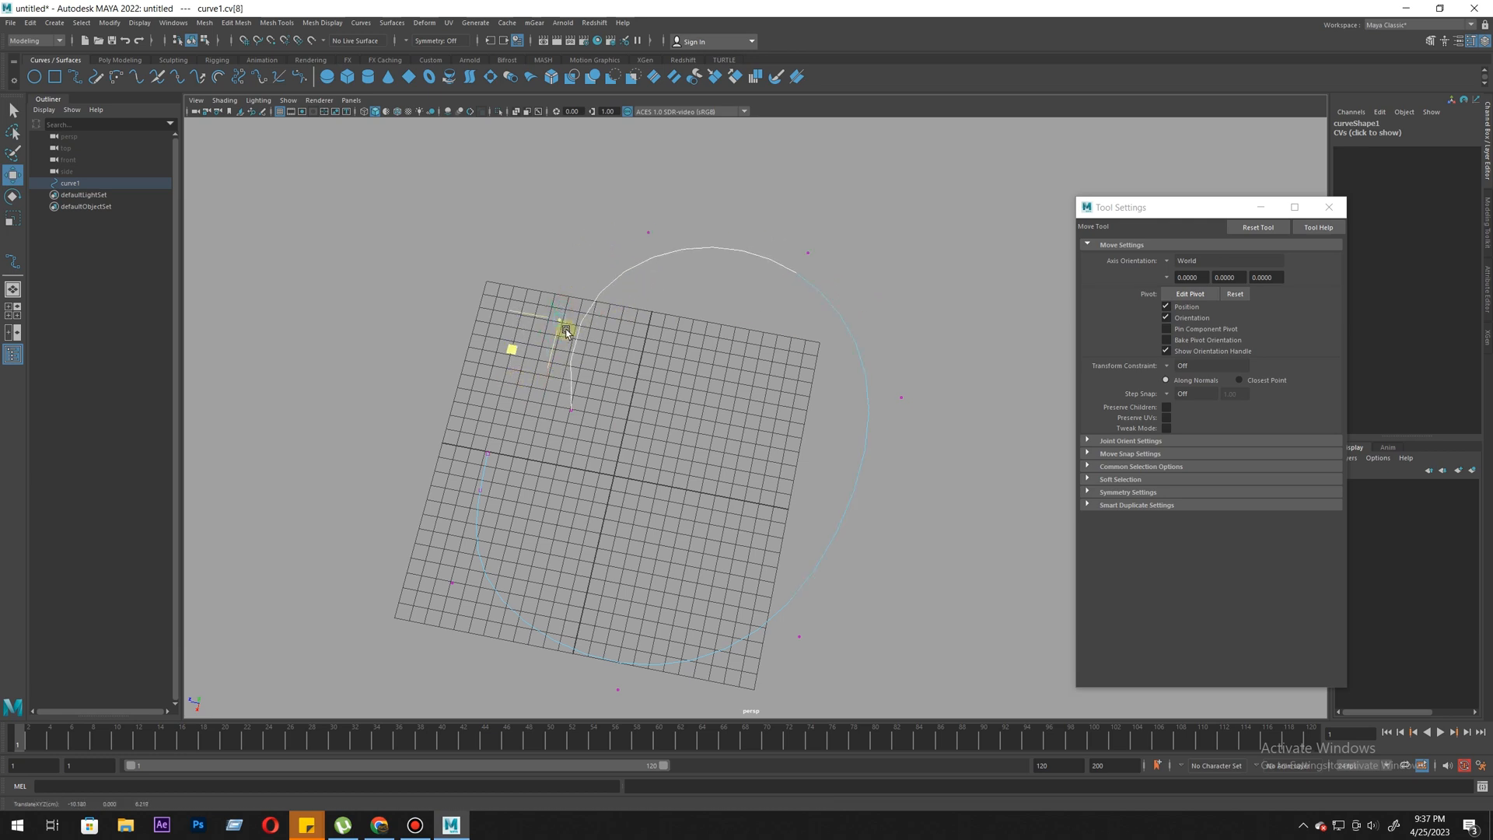
drag(640, 387, 546, 437)
middle_drag(616, 449, 625, 460)
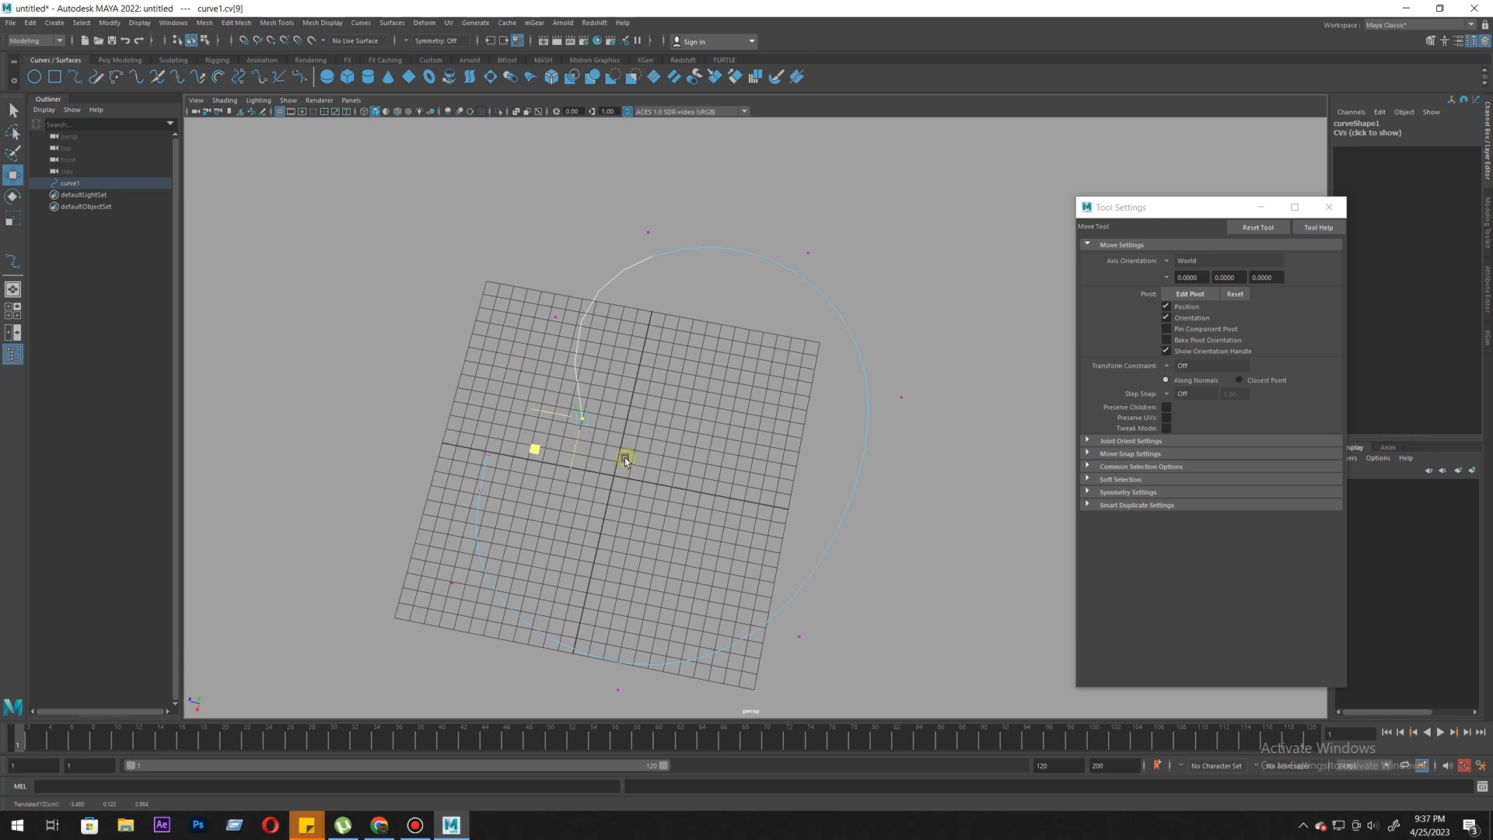
- Return the reshaped curve to Object Mode and delete it
right_drag(592, 327, 663, 320)
click(619, 333)
drag(341, 341, 579, 434)
alt+drag(583, 414, 599, 451)
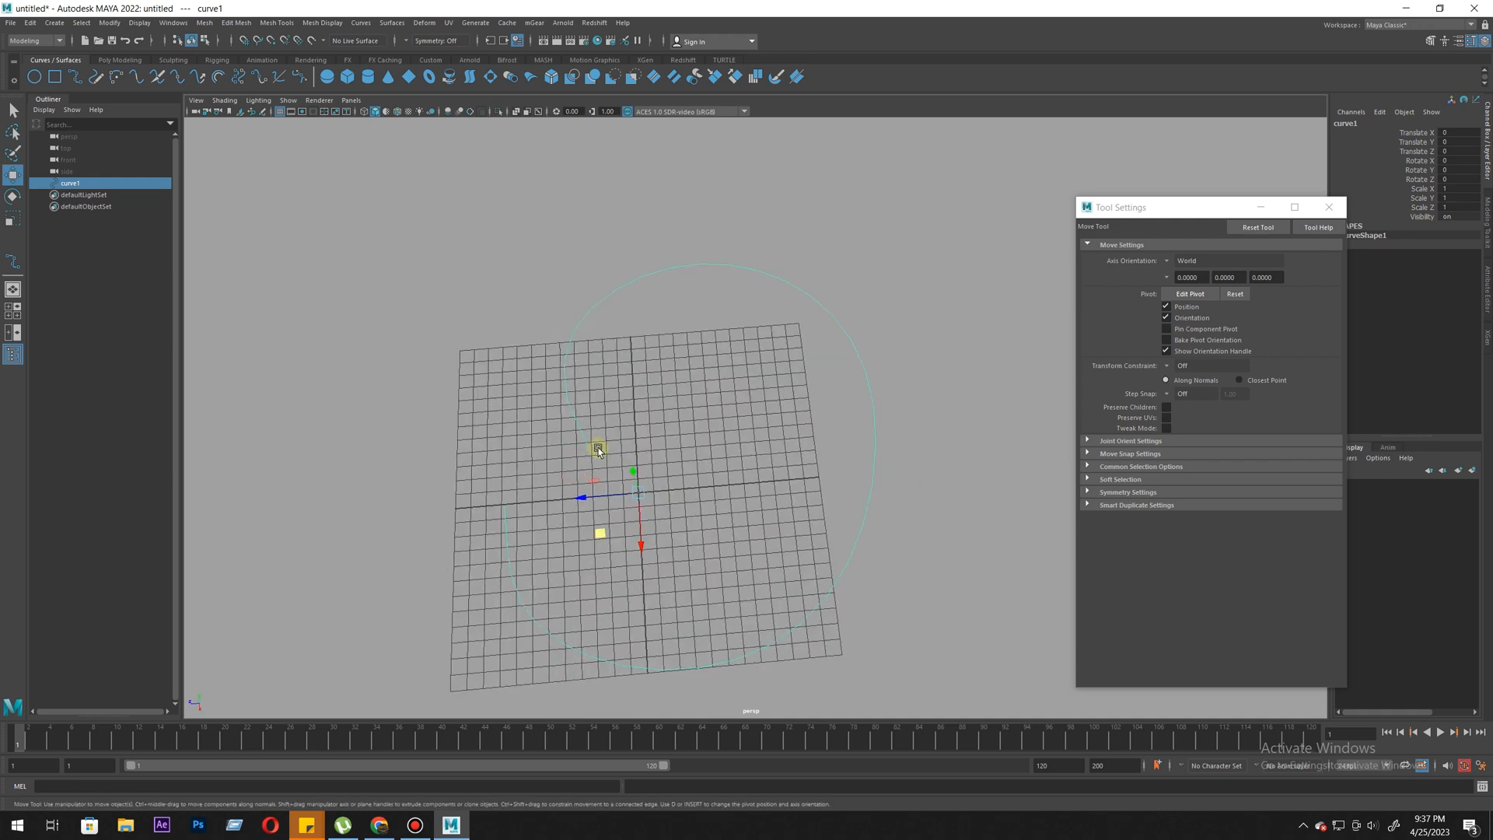
right_drag(616, 370, 628, 343)
right_click(614, 333)
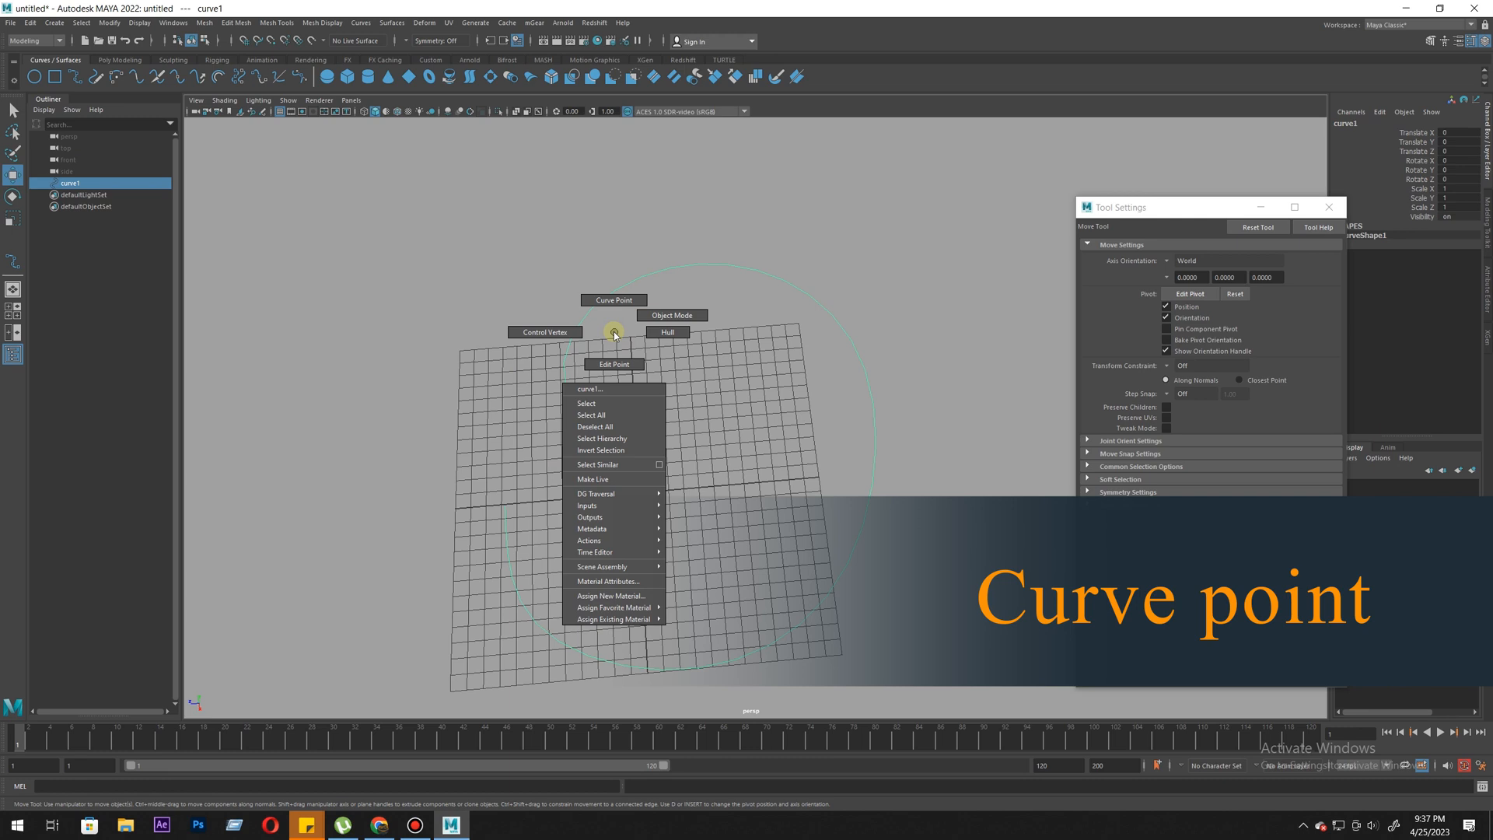
right_click(594, 318)
scroll(760, 343, down, 1)
scroll(761, 343, down, 2)
right_click(819, 369)
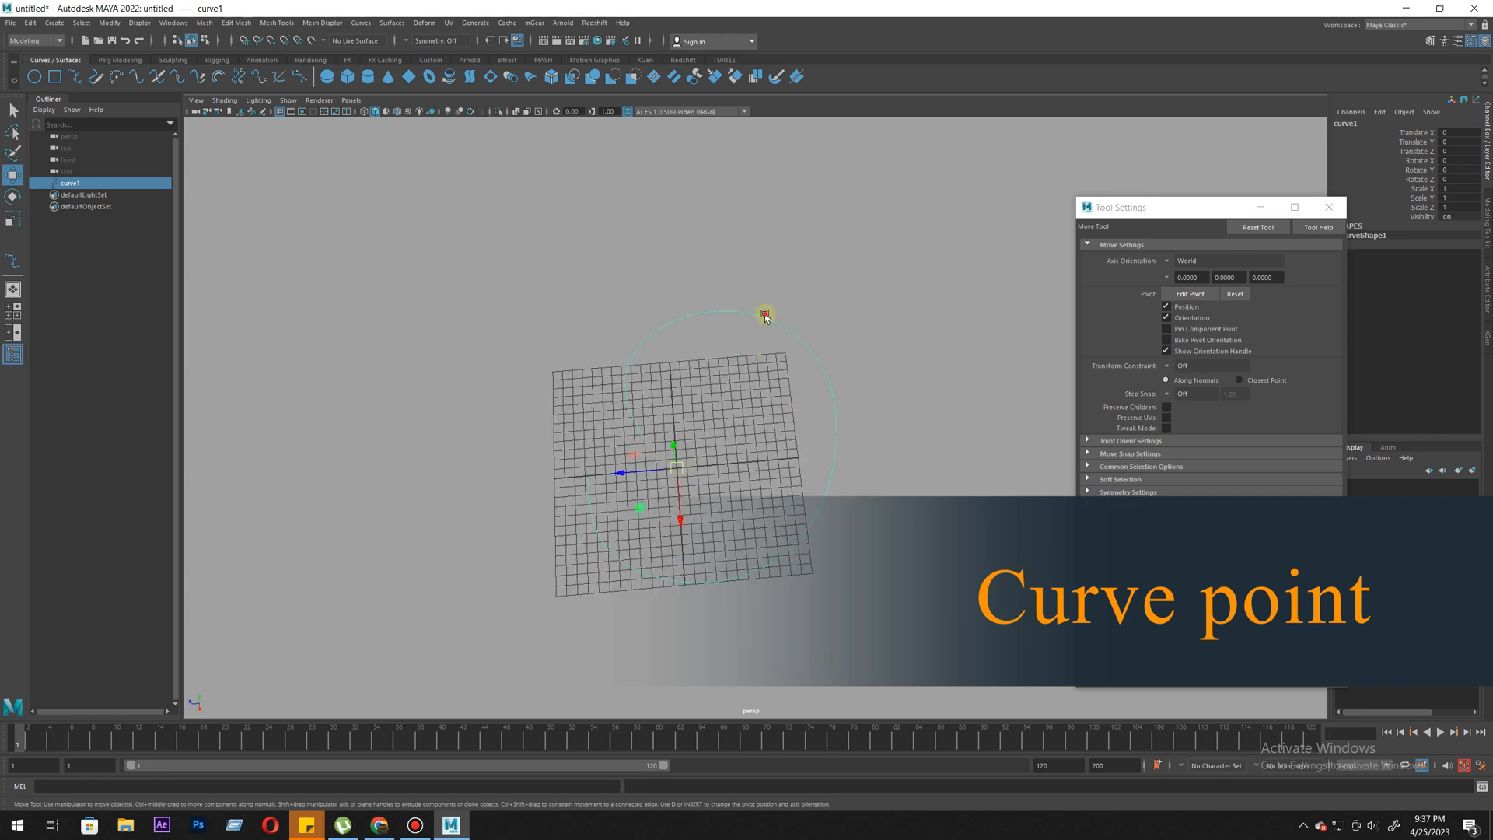
key(Delete)
- Draw an open 3 Cubic EP curve with uniform knot spacing that loops around the grid
click(74, 77)
click(547, 514)
click(496, 383)
click(570, 293)
click(1056, 325)
click(897, 559)
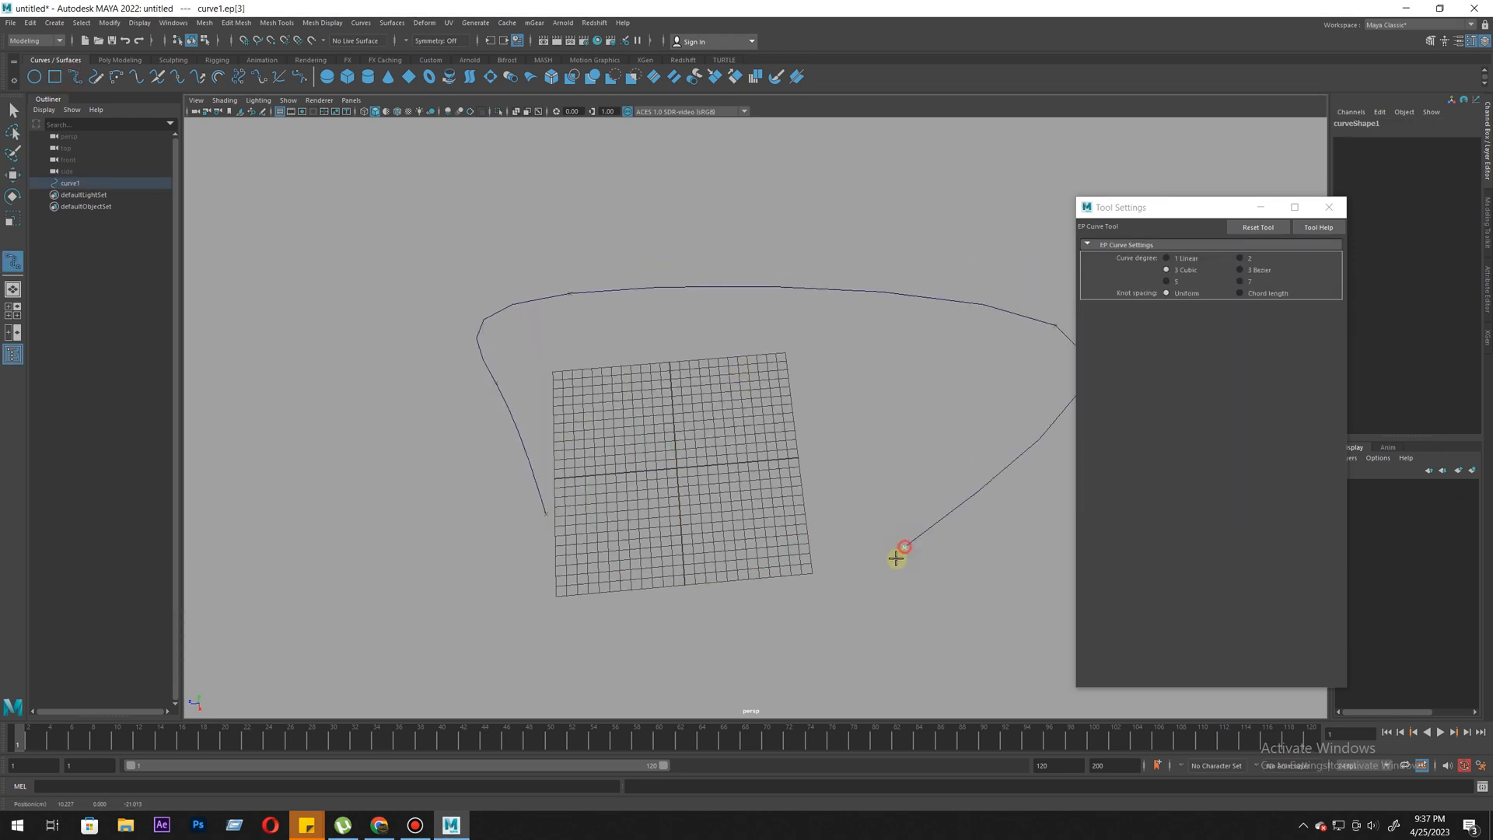
drag(699, 576, 679, 593)
alt+middle_drag(770, 591, 637, 534)
alt+right_drag(637, 533, 580, 521)
key(w)
- Display the curve's control vertices and try moving one on each side of the loop, undoing each move
right_drag(695, 241, 634, 244)
alt+middle_drag(380, 234, 395, 311)
alt+right_drag(605, 320, 368, 306)
drag(467, 297, 506, 359)
drag(496, 298, 483, 317)
key(ctrl+z)
drag(920, 287, 976, 376)
drag(964, 340, 917, 287)
key(ctrl+z)
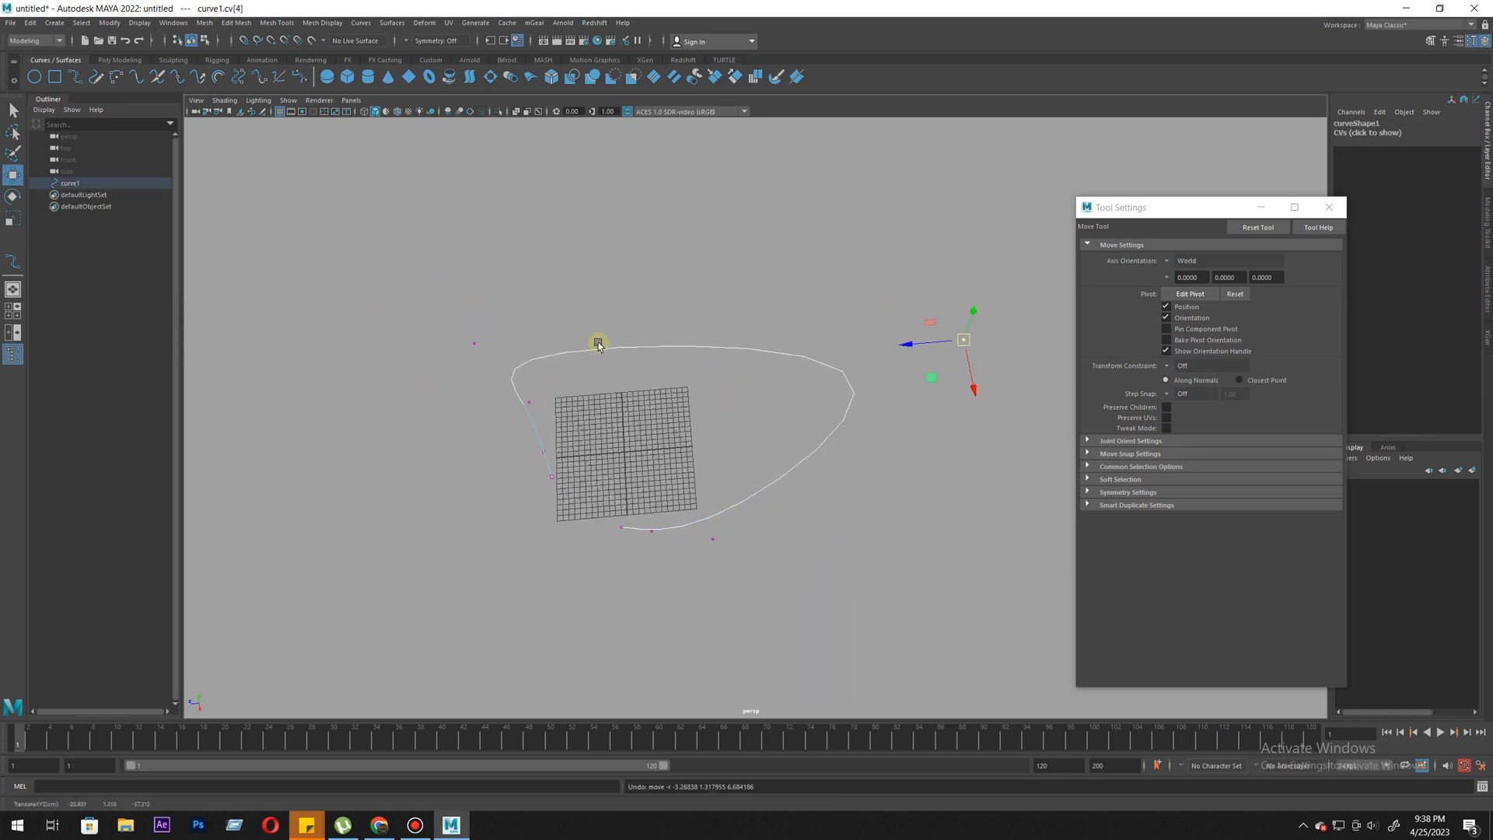
- Pick a curve point on the upper stretch of the curve and insert a knot there
alt+middle_drag(686, 337, 716, 423)
alt+right_drag(717, 423, 836, 572)
right_drag(640, 390, 590, 316)
click(643, 420)
alt+drag(600, 393, 567, 448)
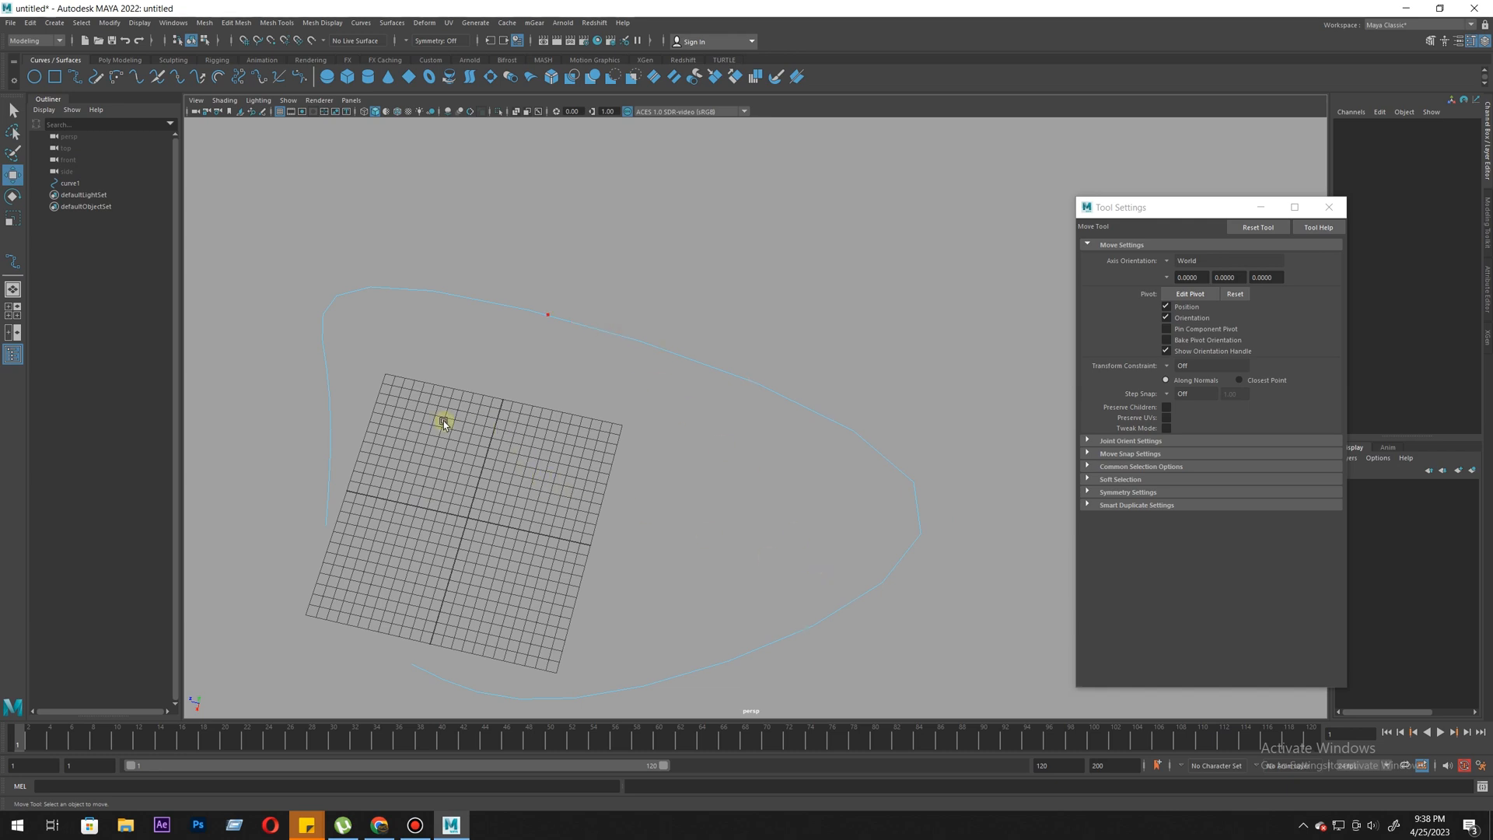
click(609, 366)
alt+drag(617, 543, 638, 439)
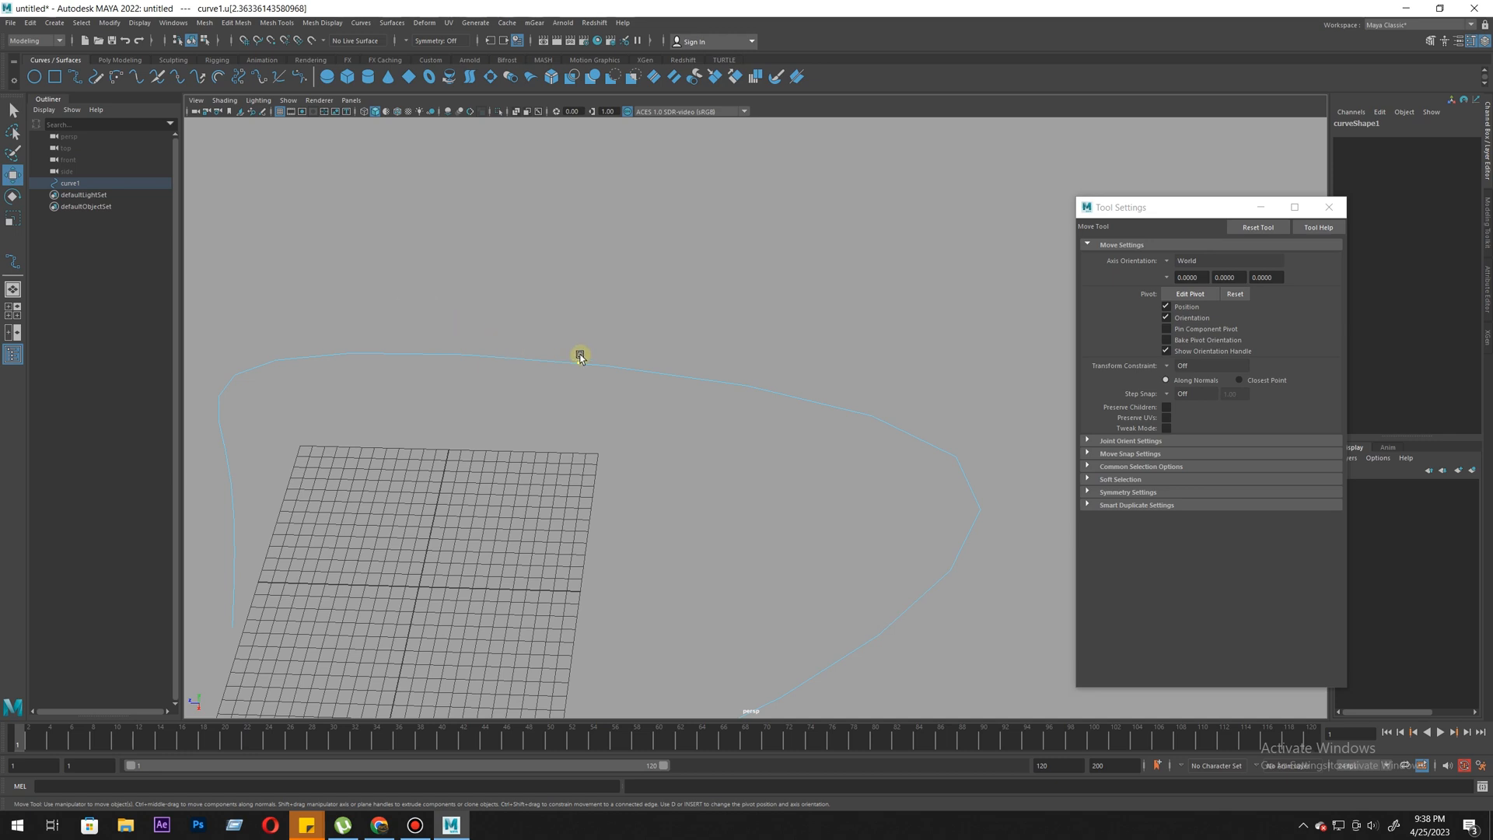
right_click(531, 371)
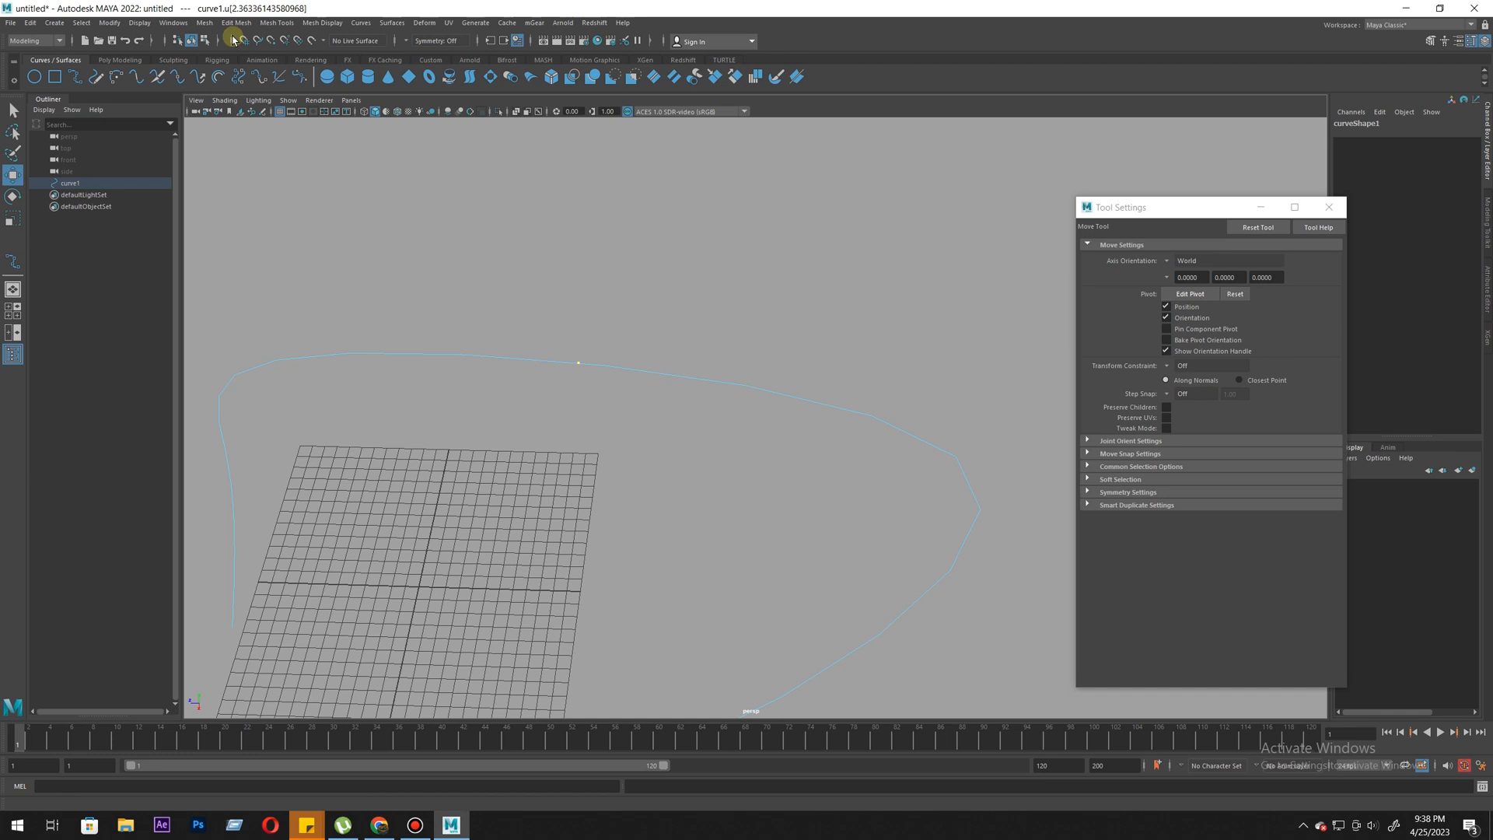
click(359, 23)
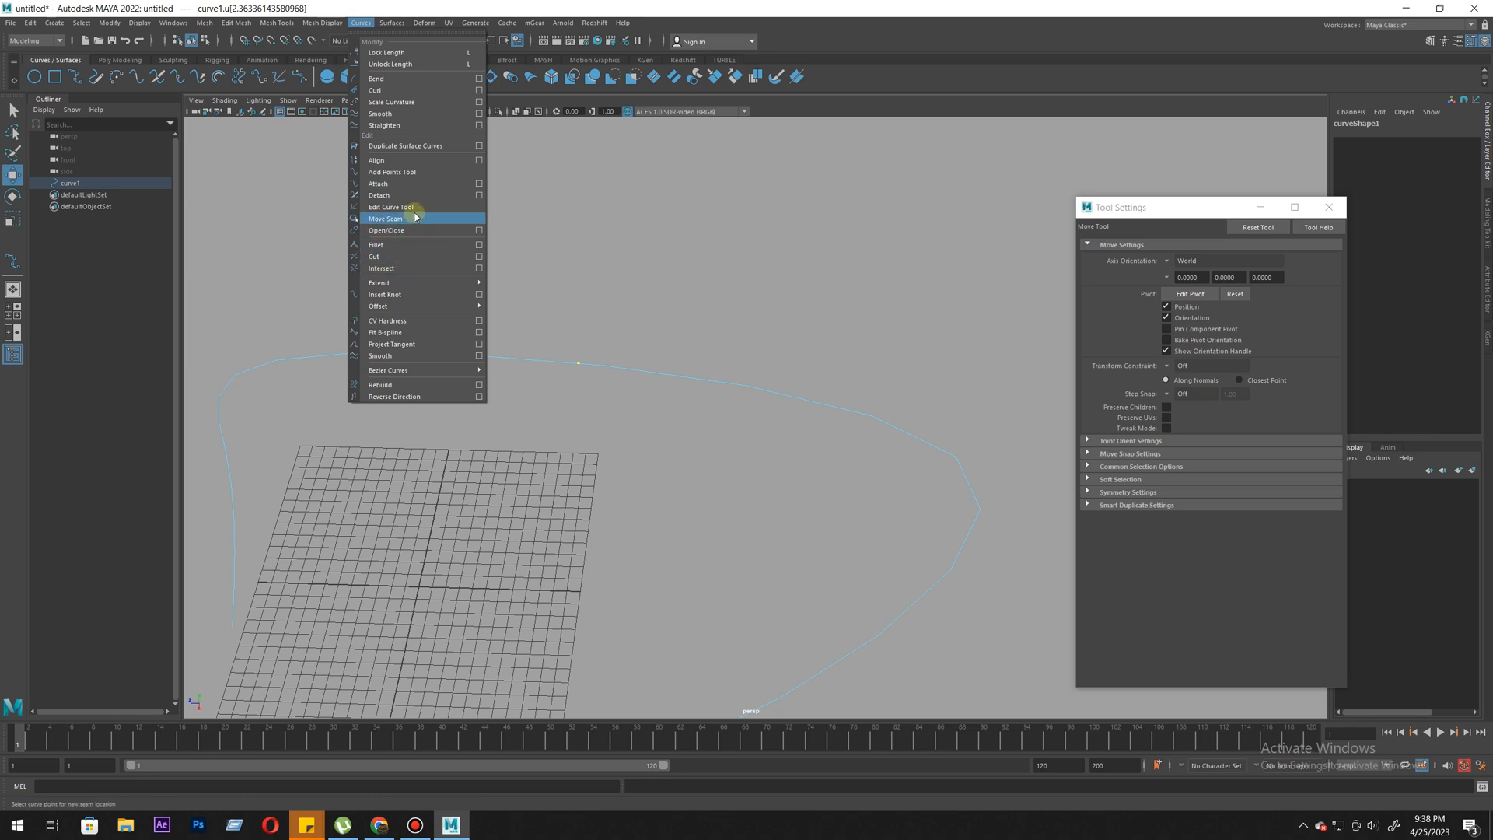
click(398, 296)
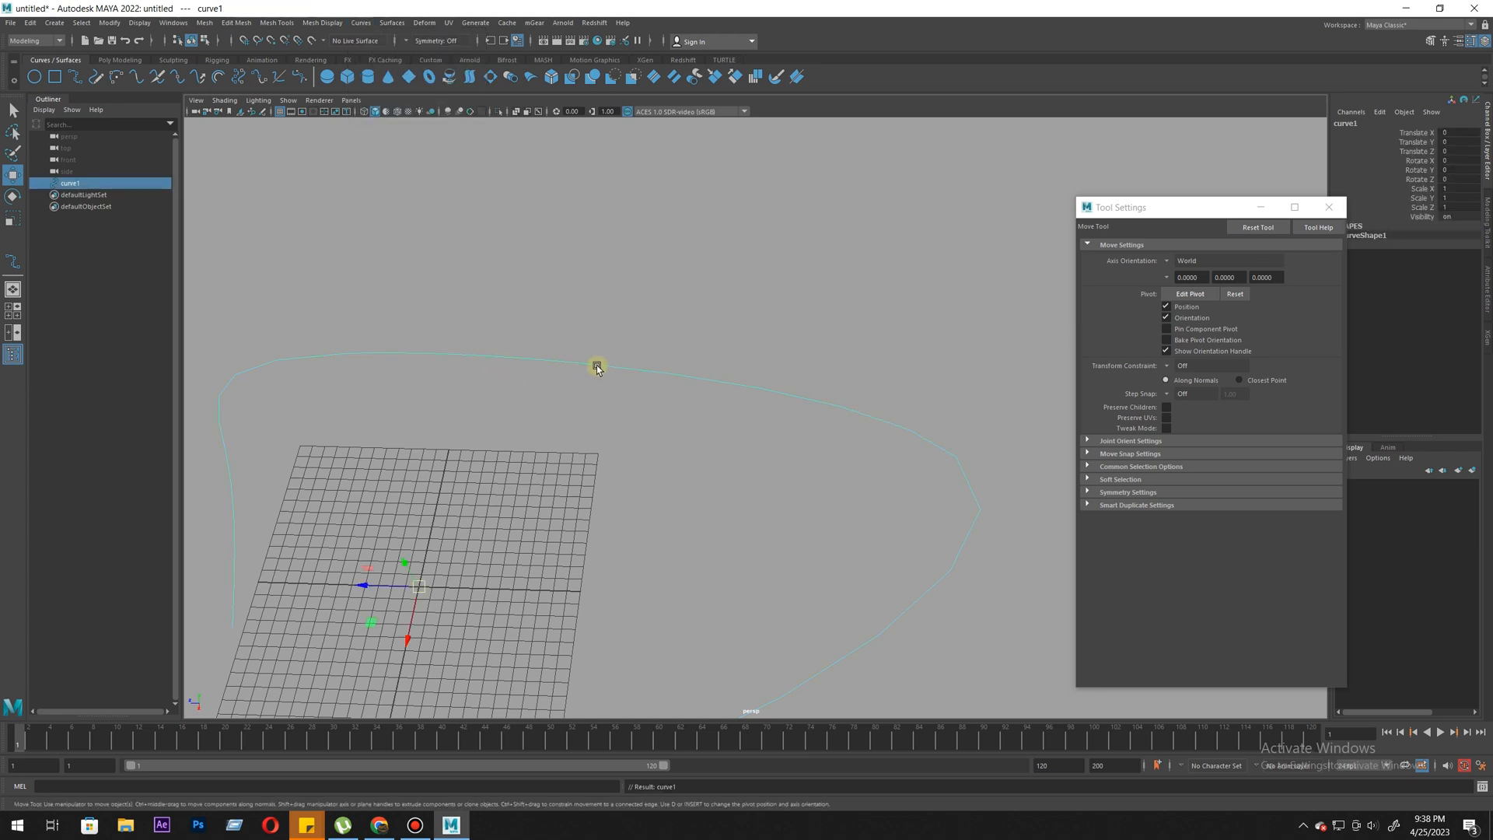
- Display the control vertices again and try moving the one near the inserted knot, undoing the move
right_drag(595, 364, 517, 367)
scroll(614, 385, down, 2)
drag(659, 340, 721, 429)
mouse_move(712, 430)
alt+right_down()
mouse_move(560, 450)
mouse_move(724, 393)
mouse_move(725, 425)
alt+right_up()
drag(567, 300, 654, 434)
alt+right_drag(694, 492, 628, 467)
drag(597, 423, 597, 456)
right_drag(724, 393, 630, 340)
drag(717, 393, 615, 506)
key(ctrl+z)
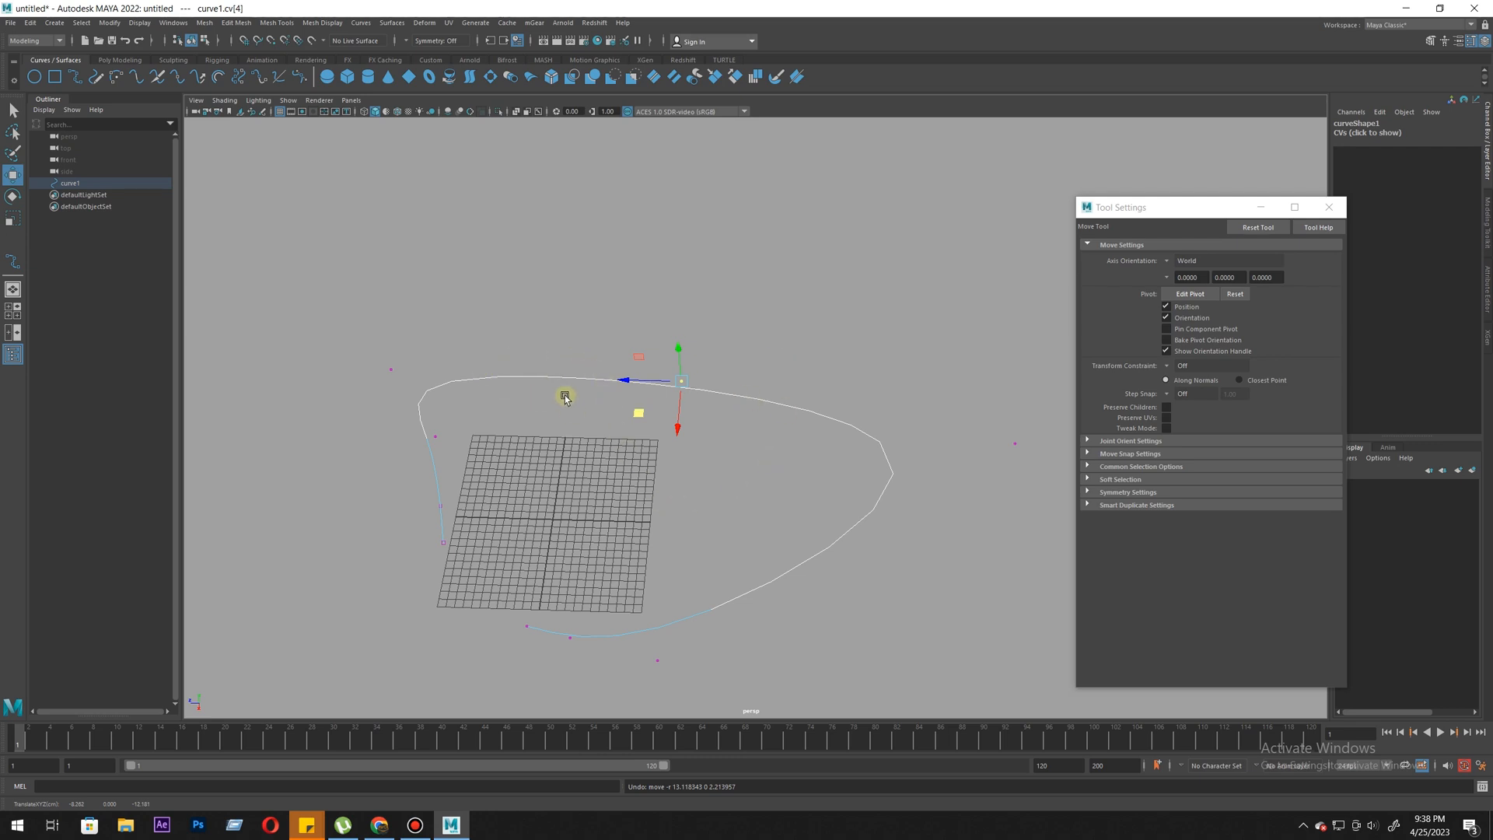
- Insert two more knots at curve points on the upper stretch, one above the grid and one beyond its far edge
right_drag(568, 387, 567, 351)
click(545, 376)
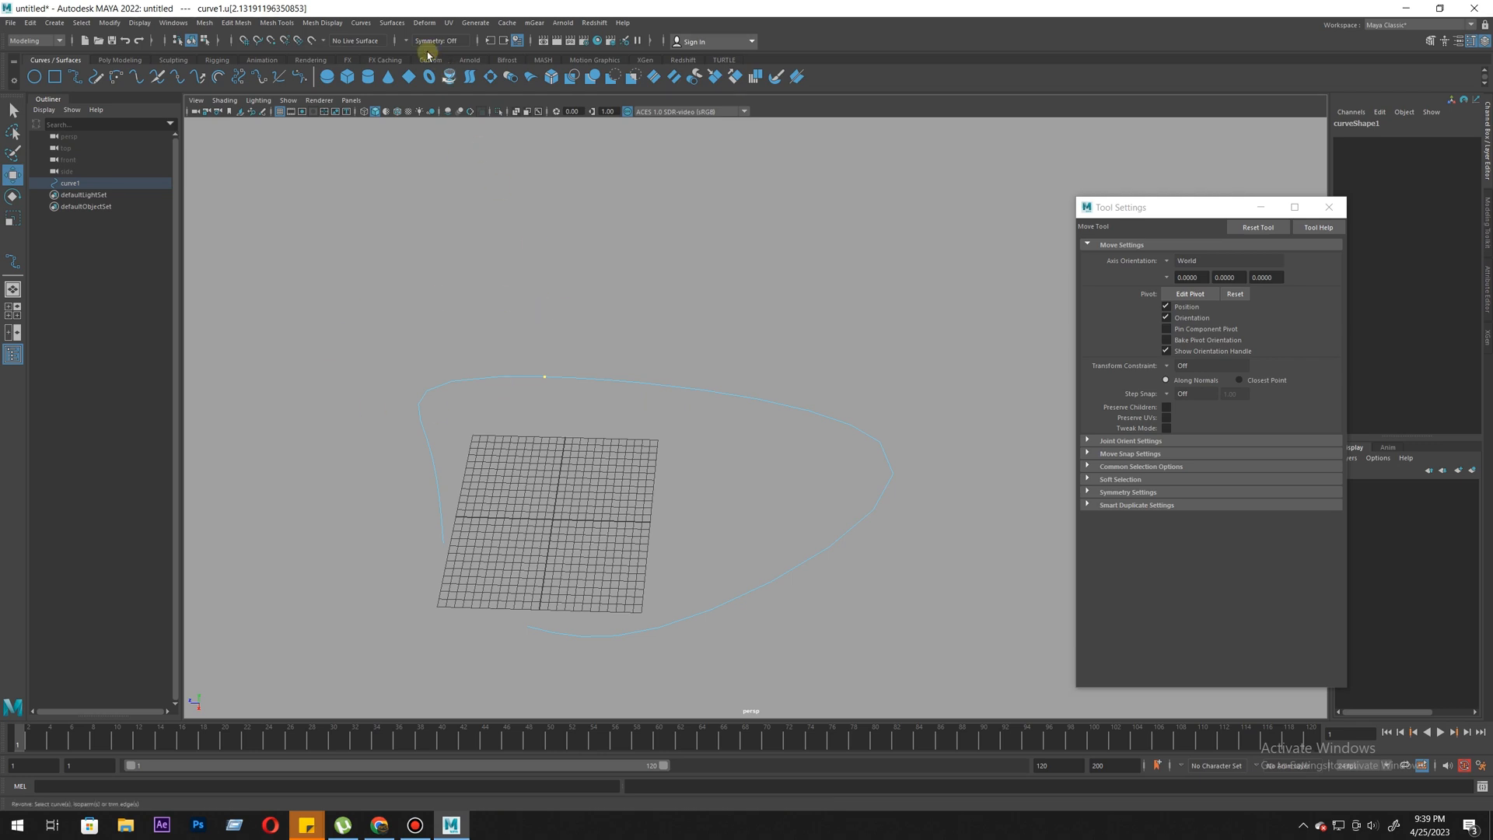
click(361, 23)
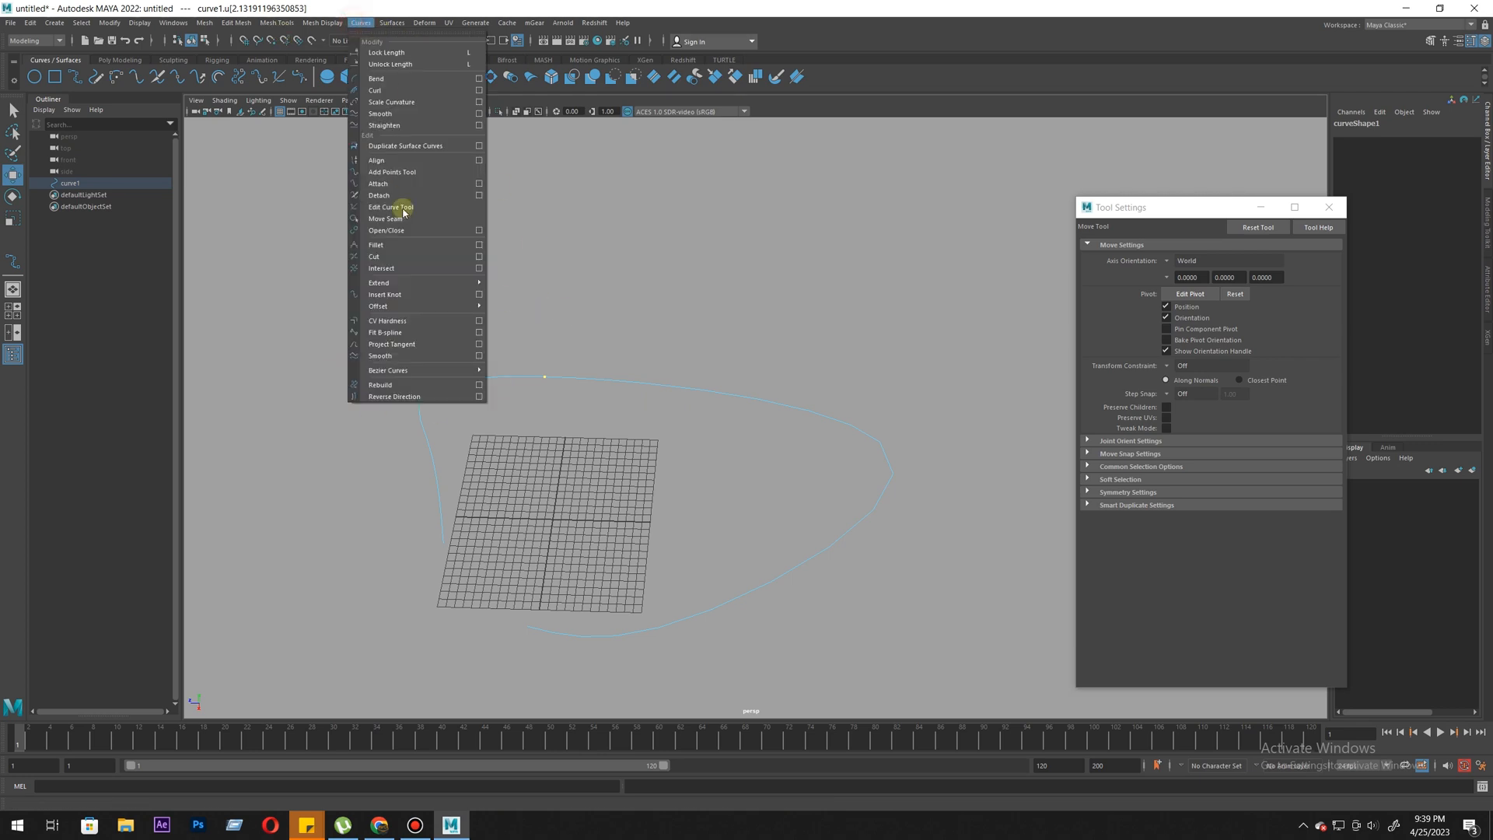
click(412, 294)
right_drag(701, 389, 735, 401)
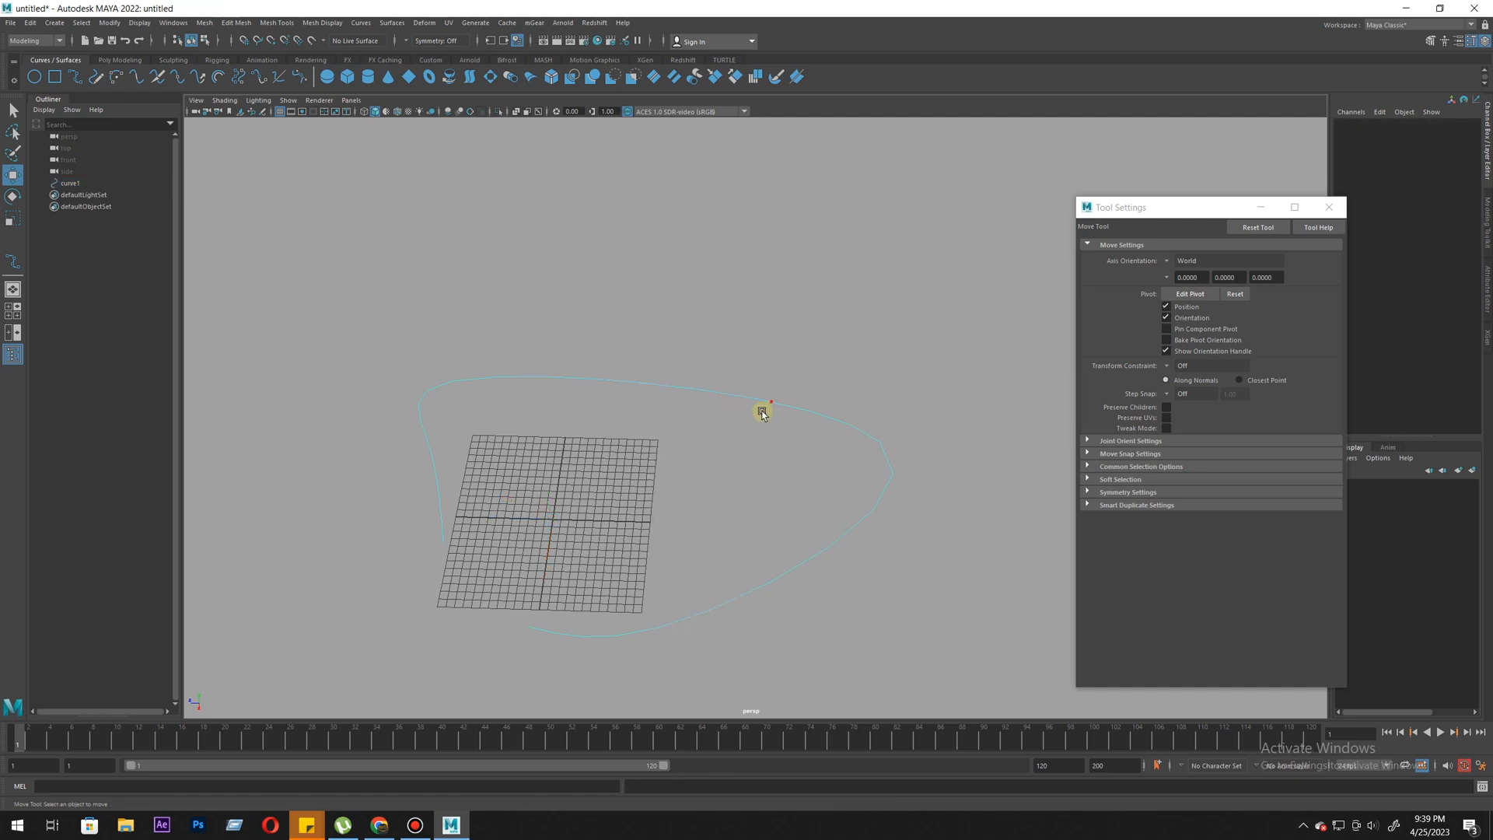
click(762, 410)
click(358, 23)
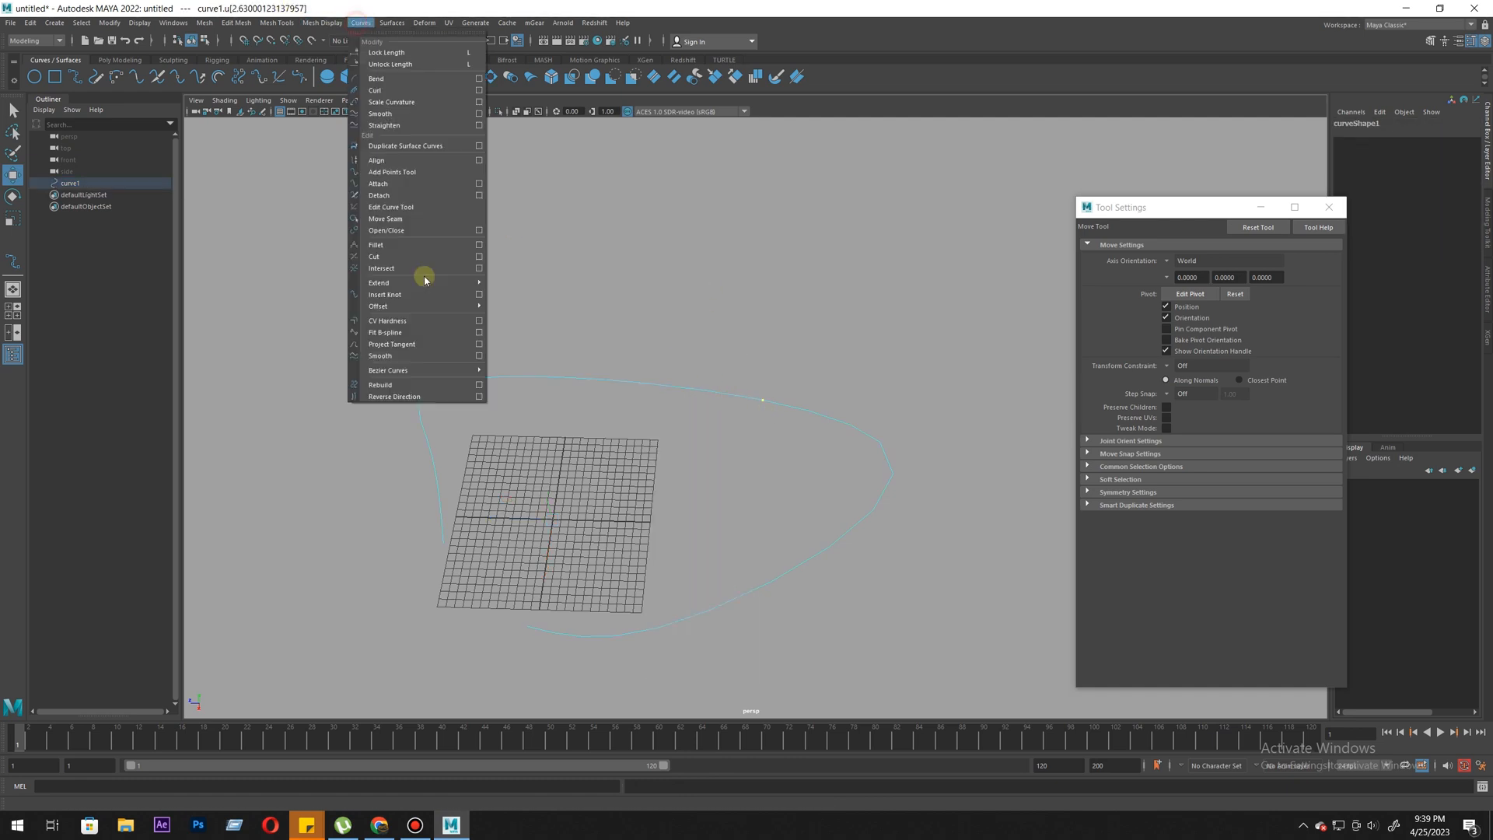
click(416, 296)
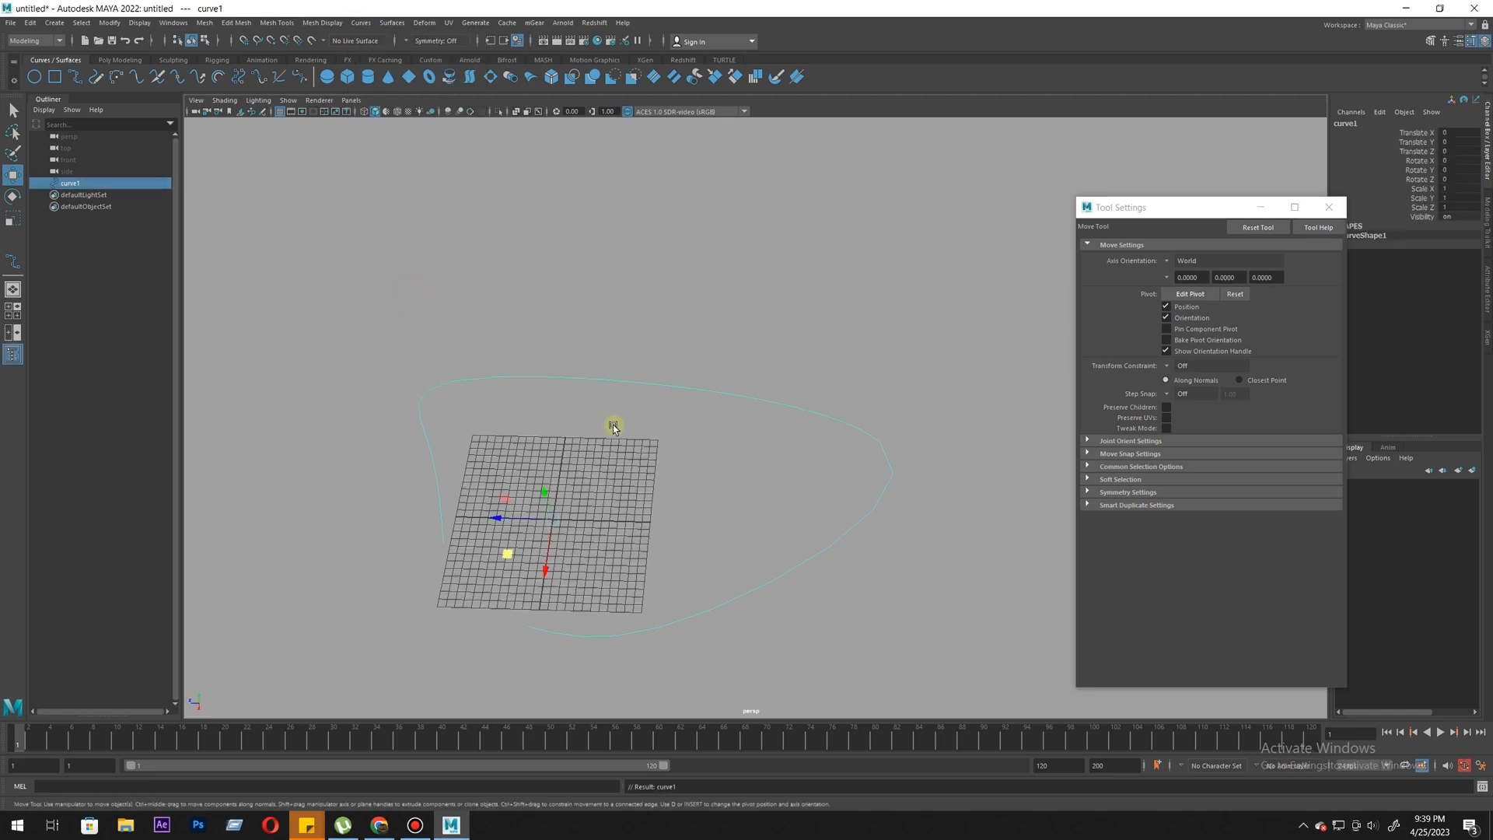
- Display the control vertices and move them around the loop to pull the curve toward a heart outline
right_click(651, 383)
right_drag(459, 381, 459, 382)
drag(612, 311, 686, 499)
scroll(685, 490, down, 3)
alt+drag(673, 467, 564, 457)
drag(647, 370, 589, 429)
drag(614, 346, 675, 294)
middle_drag(676, 294, 686, 257)
drag(867, 494, 922, 557)
middle_drag(922, 557, 933, 521)
drag(583, 539, 638, 587)
middle_drag(638, 587, 764, 612)
alt+middle_drag(543, 320, 623, 381)
alt+drag(623, 381, 723, 389)
drag(587, 451, 517, 498)
middle_drag(517, 498, 497, 440)
alt+middle_drag(614, 498, 505, 343)
drag(521, 405, 642, 537)
middle_drag(642, 537, 724, 540)
drag(544, 342, 487, 420)
middle_drag(487, 420, 433, 459)
drag(382, 335, 428, 404)
middle_drag(406, 415, 373, 397)
drag(623, 400, 688, 467)
middle_drag(688, 467, 614, 453)
- Shape the heart's right lobe, outer right side and central notch by moving their control vertices
drag(665, 249, 770, 287)
middle_drag(889, 296, 770, 223)
drag(844, 435, 910, 505)
middle_drag(906, 498, 892, 397)
alt+middle_drag(690, 542, 691, 382)
drag(614, 358, 681, 413)
middle_drag(681, 412, 690, 453)
drag(669, 472, 704, 540)
alt+middle_drag(676, 467, 715, 551)
drag(560, 233, 507, 320)
middle_drag(507, 319, 400, 366)
drag(603, 257, 665, 322)
middle_drag(665, 323, 574, 294)
drag(783, 190, 828, 273)
middle_drag(828, 272, 780, 246)
drag(967, 241, 1003, 311)
middle_drag(1004, 311, 963, 261)
- Form the heart's left lobe and left side by moving their control vertices outward
drag(455, 280, 397, 350)
mouse_move(408, 380)
middle_down()
mouse_move(386, 340)
mouse_move(397, 372)
middle_up()
drag(401, 592, 511, 479)
middle_drag(432, 527, 375, 472)
drag(439, 272, 375, 322)
middle_drag(375, 323, 375, 269)
drag(510, 225, 611, 265)
middle_drag(612, 264, 597, 235)
drag(441, 212, 383, 273)
middle_drag(383, 272, 395, 258)
drag(400, 356, 433, 437)
middle_drag(382, 473, 330, 480)
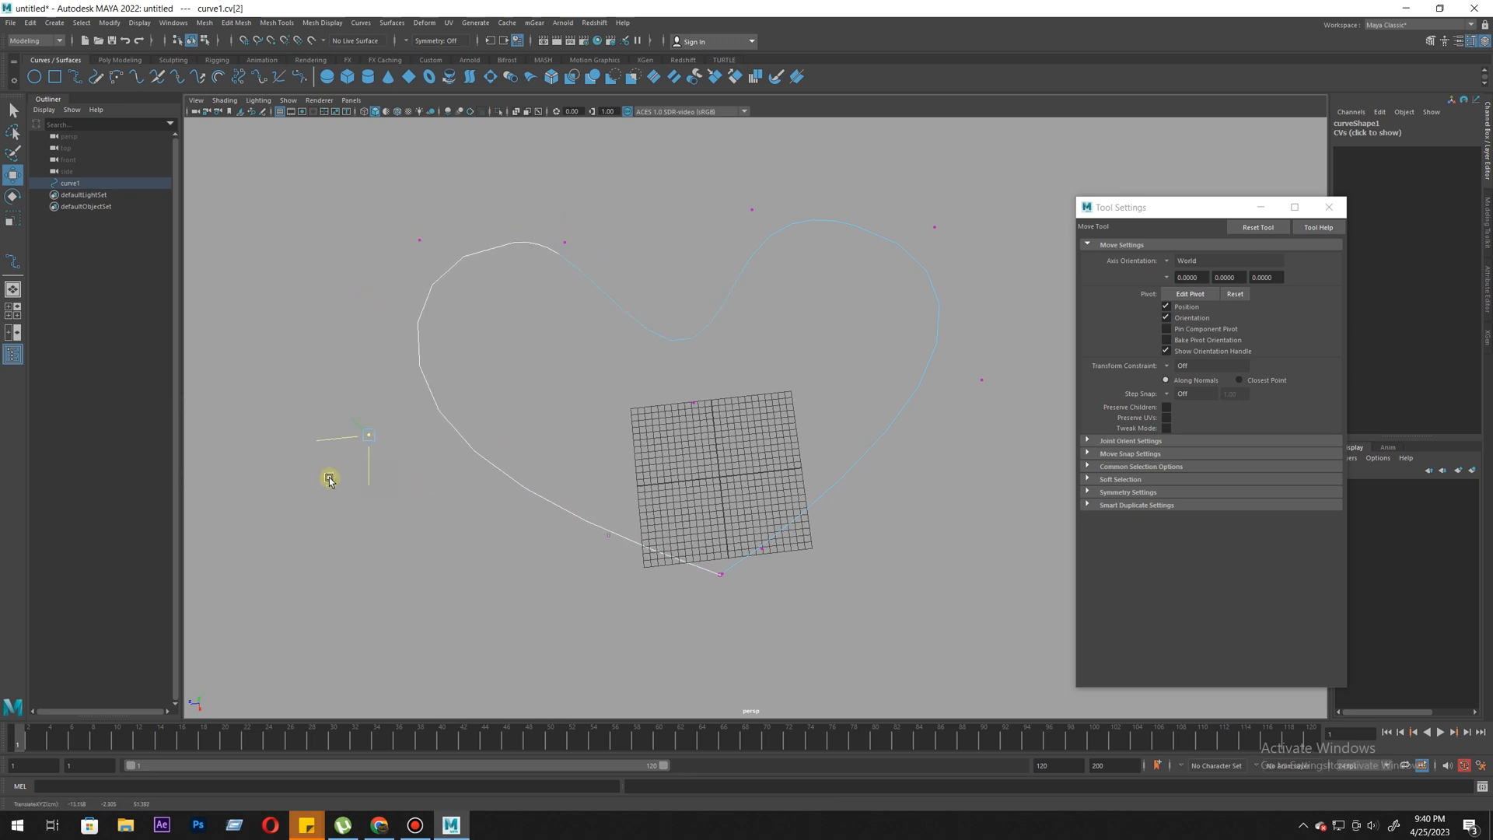
- Refine the heart's left lobe, notch and lower-left side by repositioning their control vertices
alt+middle_drag(700, 436, 695, 475)
drag(580, 226, 526, 287)
mouse_move(527, 288)
middle_down()
mouse_move(418, 208)
mouse_move(533, 283)
middle_up()
drag(719, 413, 610, 469)
mouse_move(602, 469)
middle_down()
mouse_move(637, 473)
mouse_move(589, 458)
middle_up()
drag(623, 220, 506, 299)
drag(330, 435, 389, 498)
mouse_move(389, 462)
middle_down()
mouse_move(362, 420)
mouse_move(413, 445)
middle_up()
drag(642, 537, 510, 595)
middle_drag(507, 589, 374, 511)
drag(361, 435, 397, 513)
middle_drag(390, 514, 379, 423)
drag(502, 233, 564, 292)
middle_drag(565, 292, 601, 314)
drag(364, 232, 427, 330)
middle_drag(427, 330, 470, 353)
drag(380, 395, 398, 498)
drag(432, 539, 522, 577)
alt+middle_drag(721, 488, 634, 529)
- Fine-tune the inner side of the heart's right lobe beside the notch using its control vertices
scroll(634, 529, up, 2)
drag(637, 268, 734, 374)
middle_drag(733, 373, 751, 389)
drag(676, 377, 617, 417)
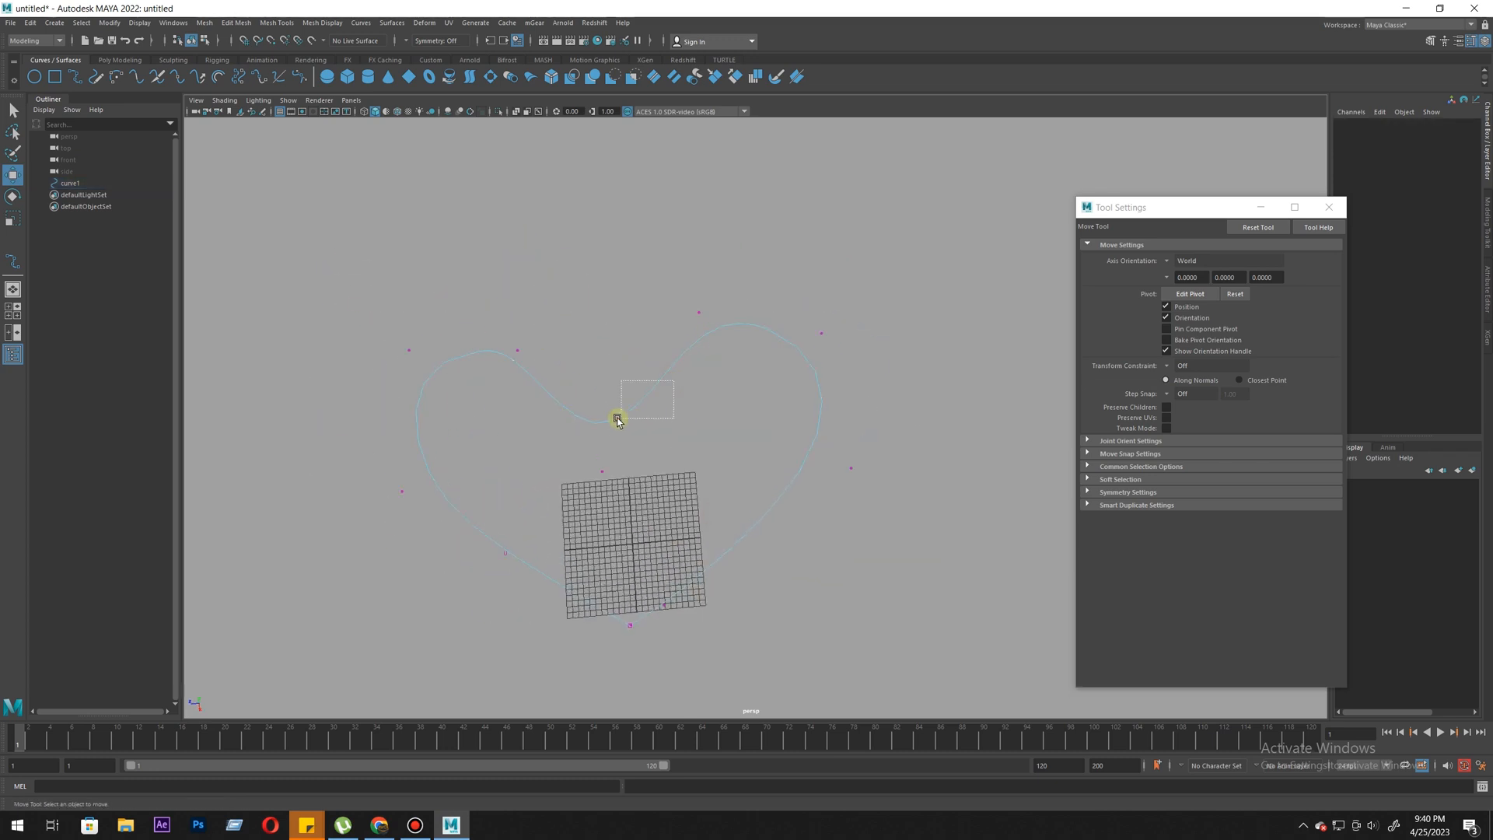
right_drag(661, 490, 706, 450)
alt+middle_drag(707, 450, 665, 436)
- Return the heart curve to Object Mode and move it about 63 units along Z, clear of the grid
scroll(704, 383, up, 2)
drag(534, 549, 128, 583)
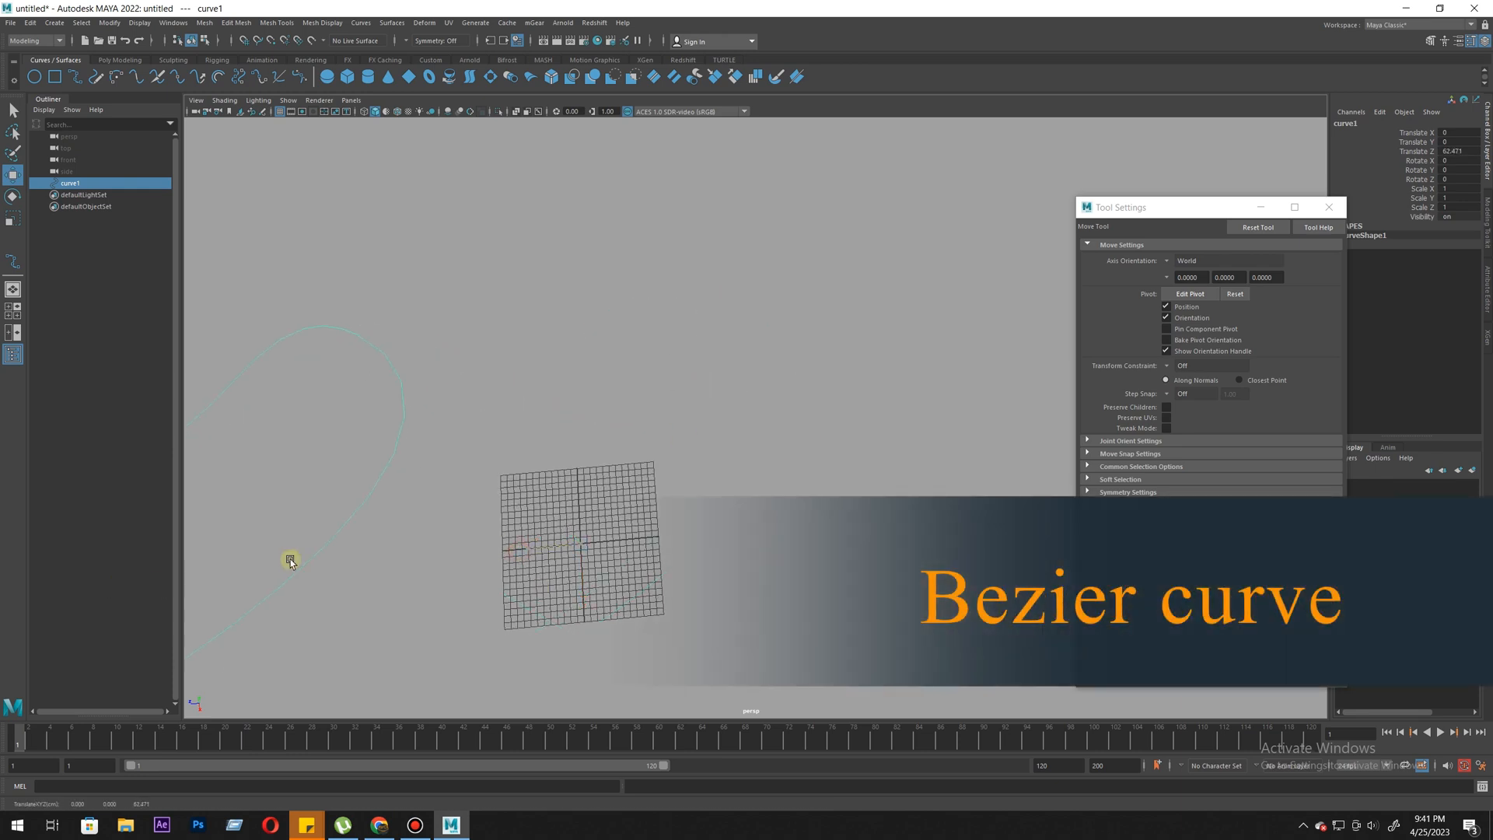
scroll(487, 491, down, 5)
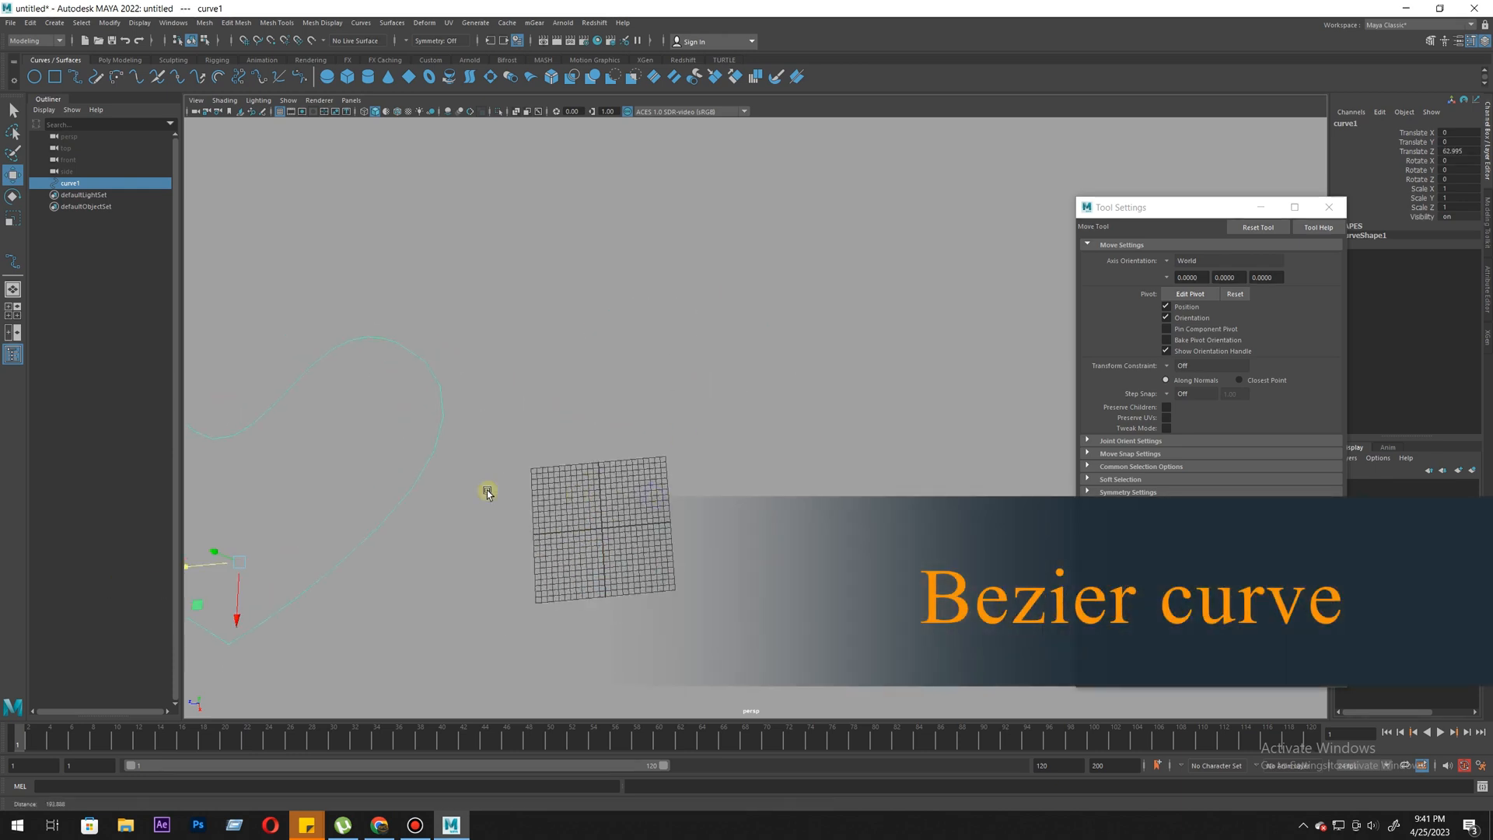
- Draw an open curve looping around the grid using the EP Curve Tool with degree 3 Bezier and uniform knot spacing
click(74, 79)
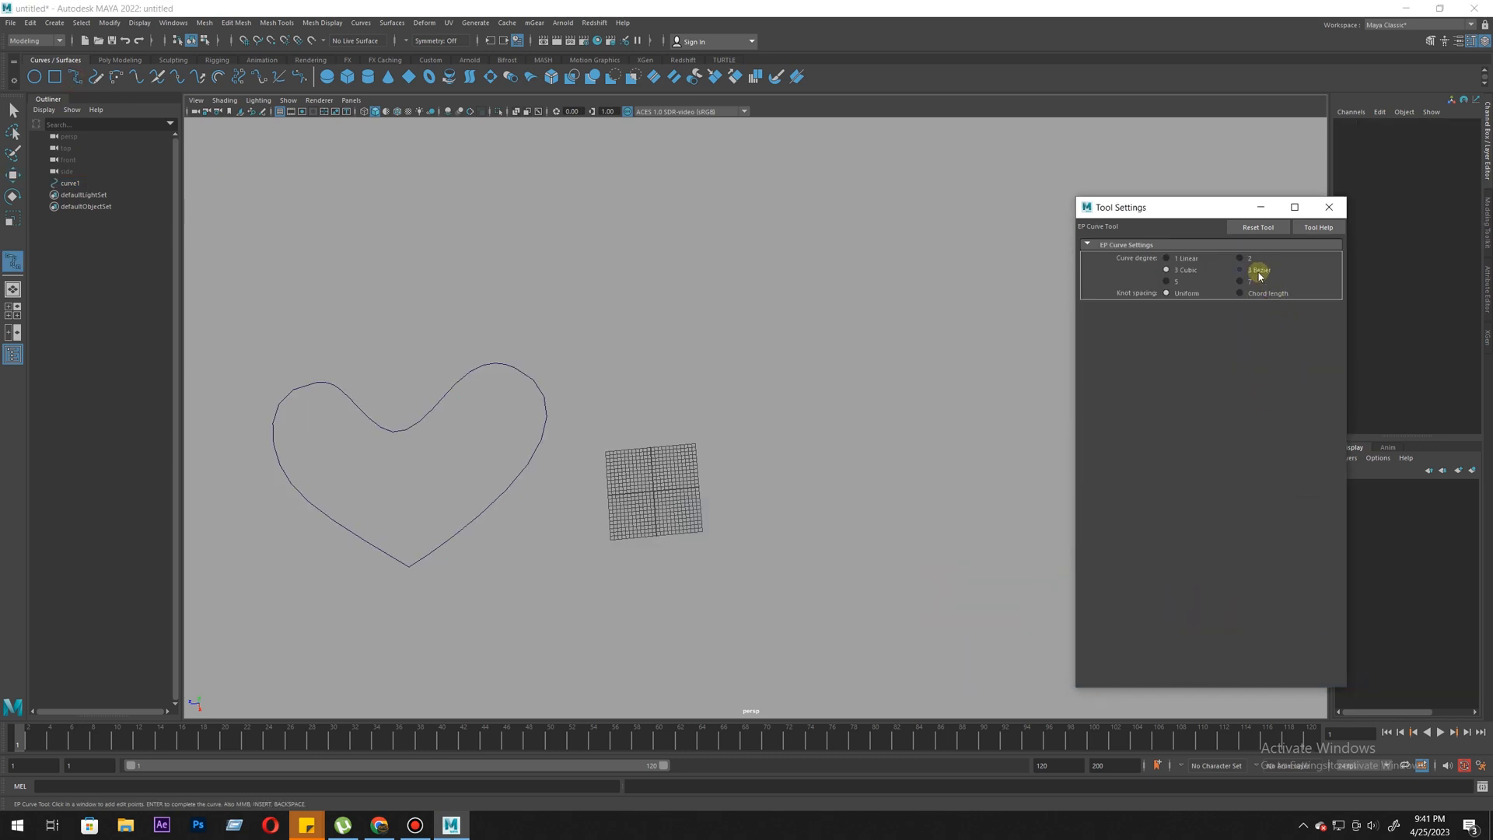
mouse_move(698, 481)
alt+mouse_down()
mouse_move(623, 516)
mouse_move(680, 539)
mouse_move(763, 490)
mouse_move(707, 486)
alt+mouse_up()
alt+right_drag(707, 485, 700, 560)
alt+drag(700, 560, 670, 553)
alt+middle_drag(671, 553, 733, 516)
alt+right_drag(733, 516, 740, 555)
alt+middle_drag(704, 531, 666, 563)
alt+right_drag(665, 564, 699, 632)
alt+middle_drag(662, 546, 664, 580)
alt+drag(664, 583, 654, 588)
click(595, 607)
click(772, 569)
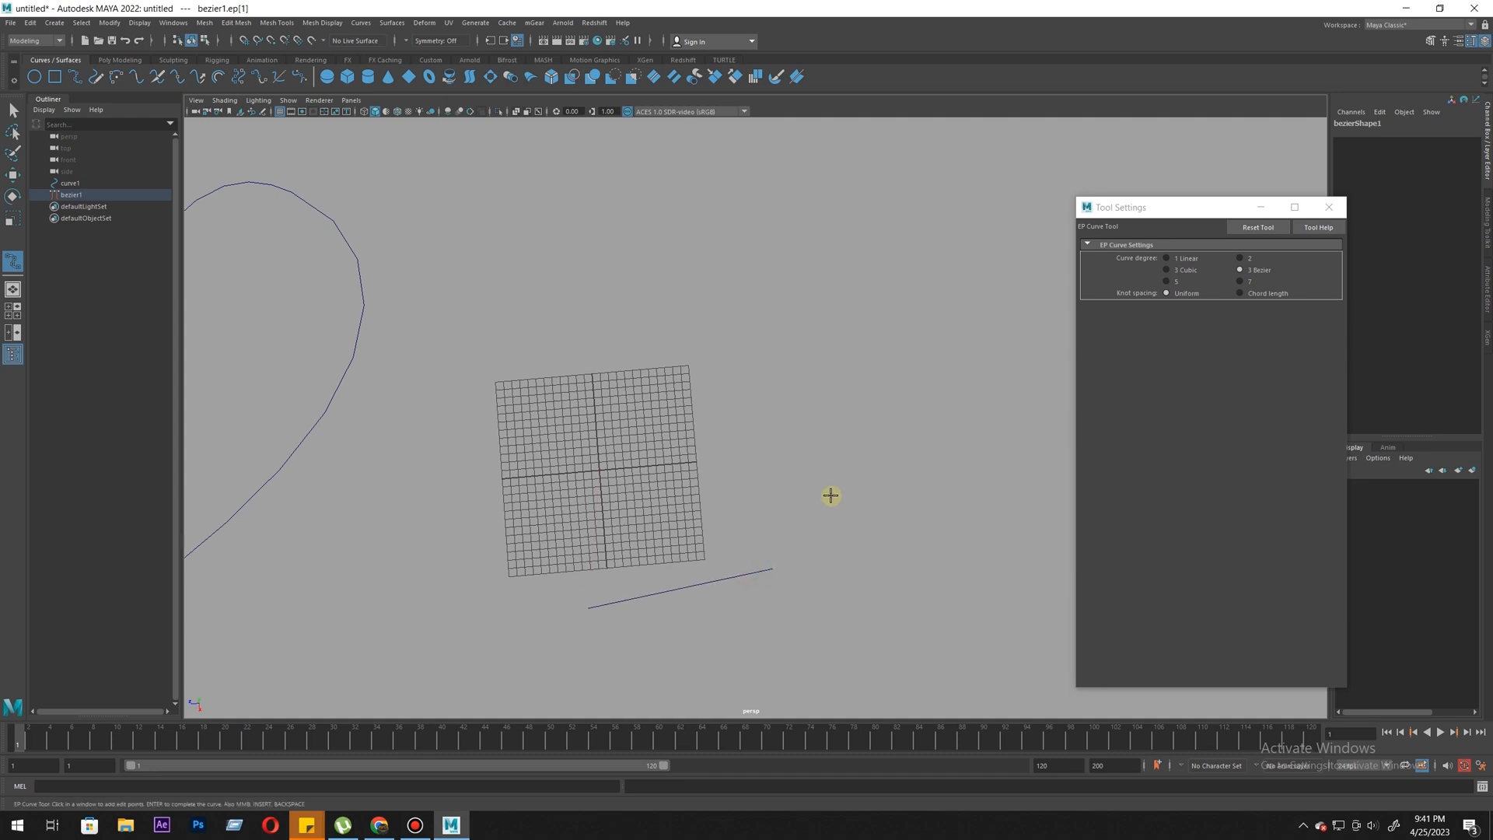
drag(835, 484, 856, 458)
drag(878, 352, 882, 333)
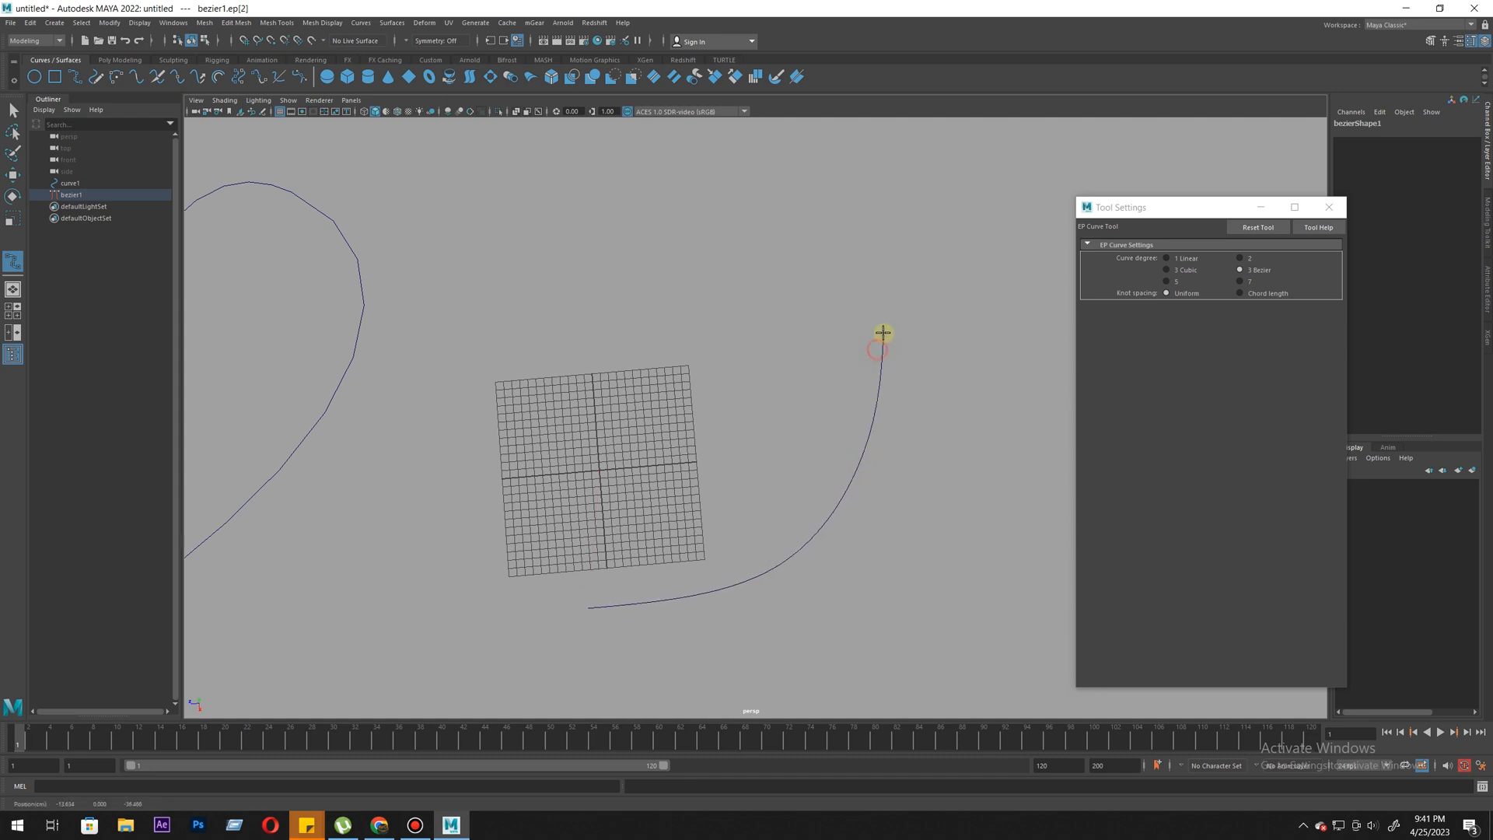
drag(499, 305, 572, 204)
drag(467, 365, 479, 413)
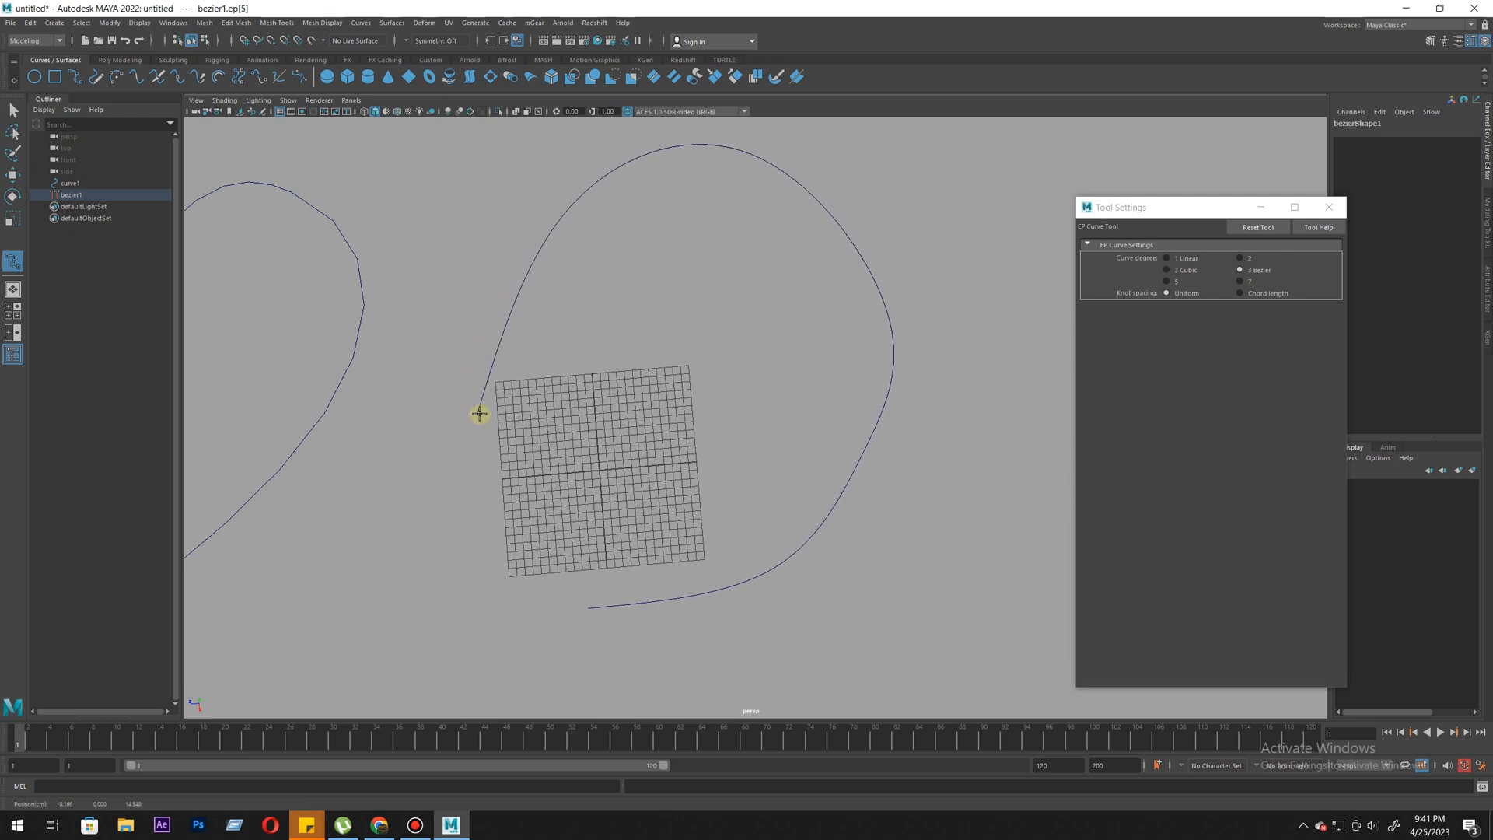
key(Return)
key(w)
- Display the Bezier curve's control vertices and select the anchor point at the top of the loop
right_click(504, 310)
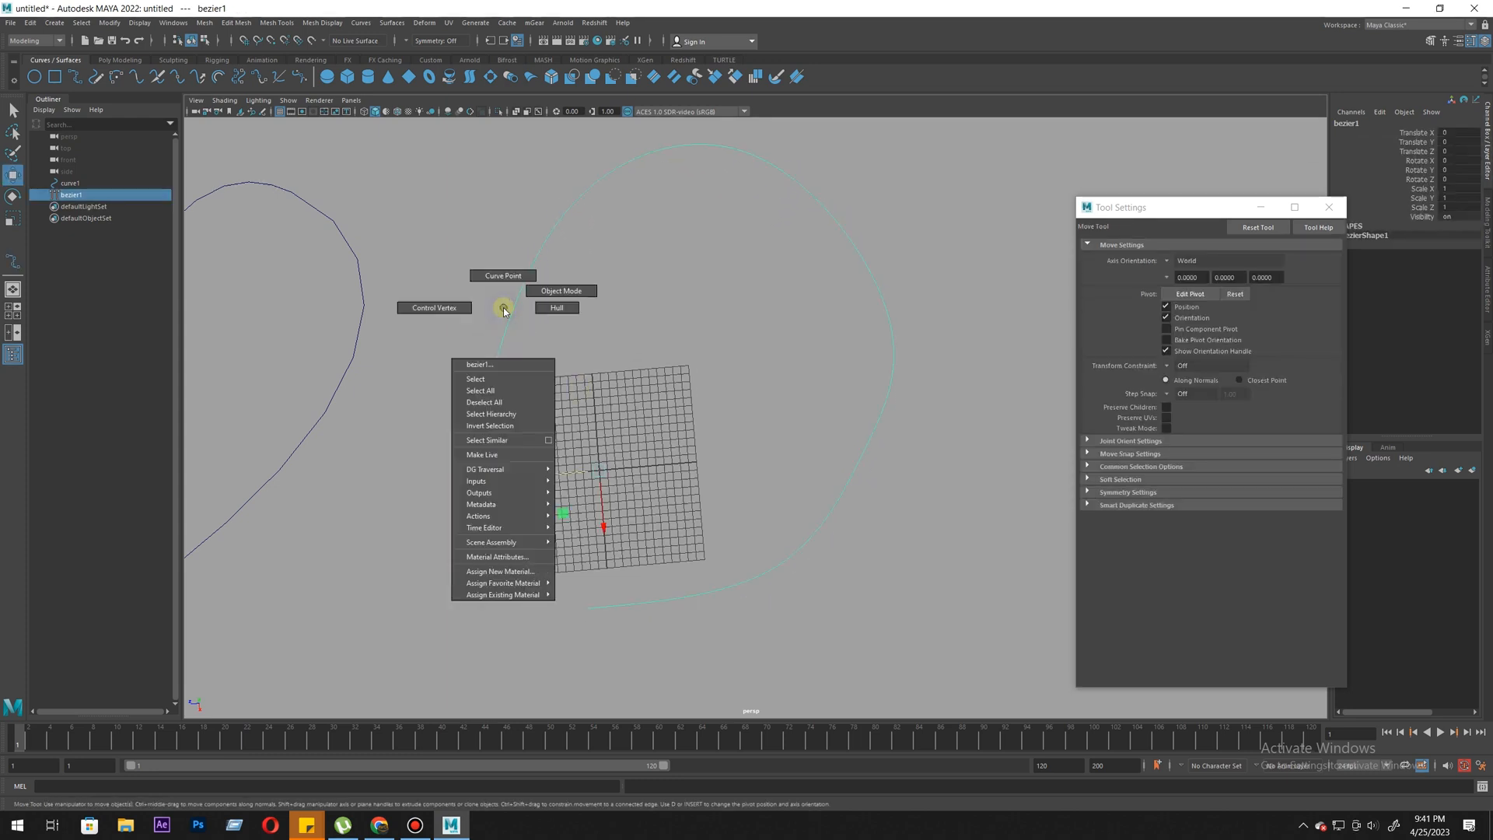
click(433, 308)
alt+middle_drag(654, 263, 633, 444)
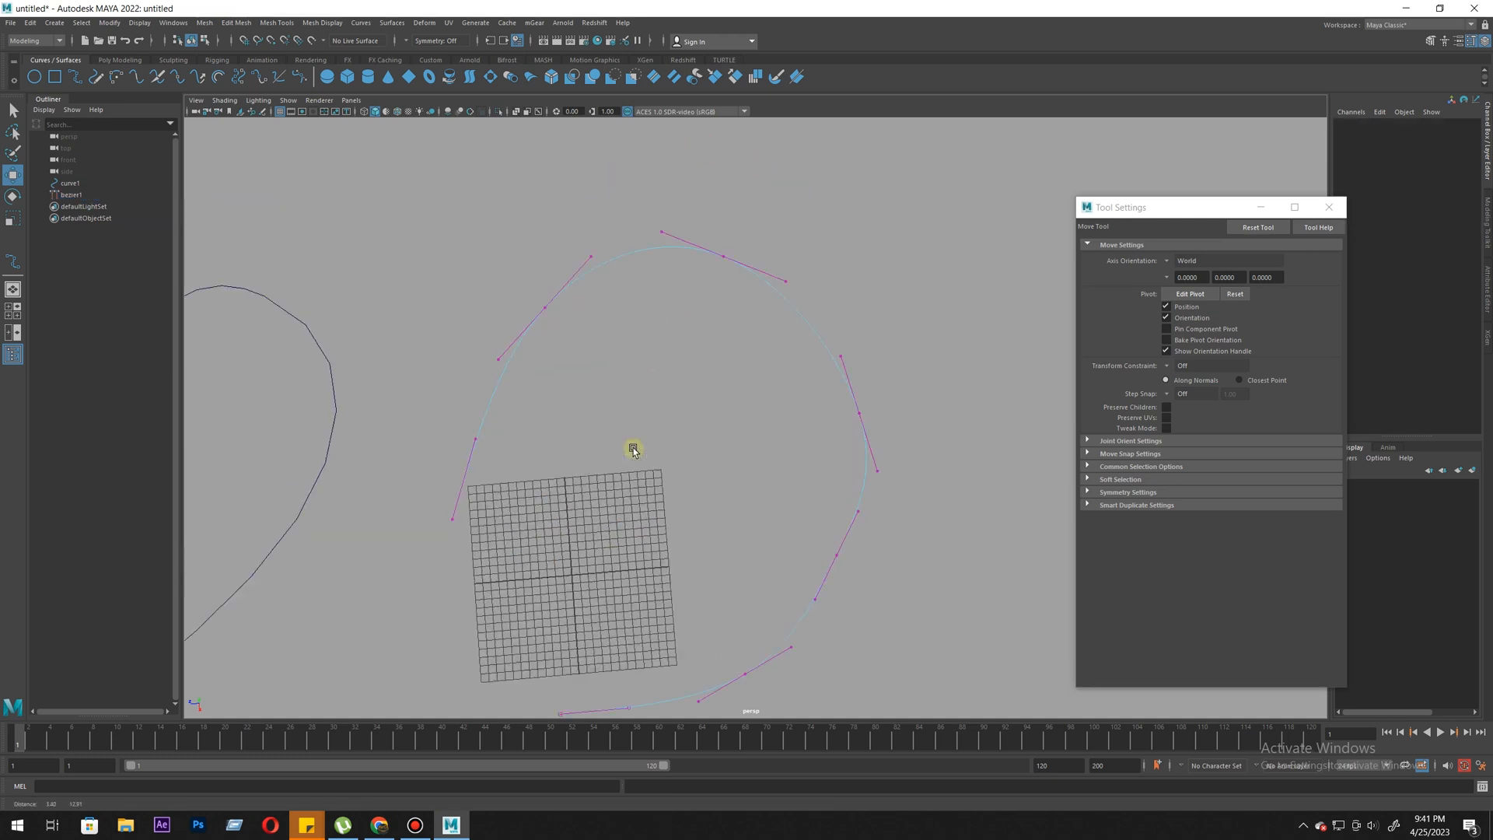
drag(715, 221, 748, 413)
alt+middle_drag(747, 220, 764, 268)
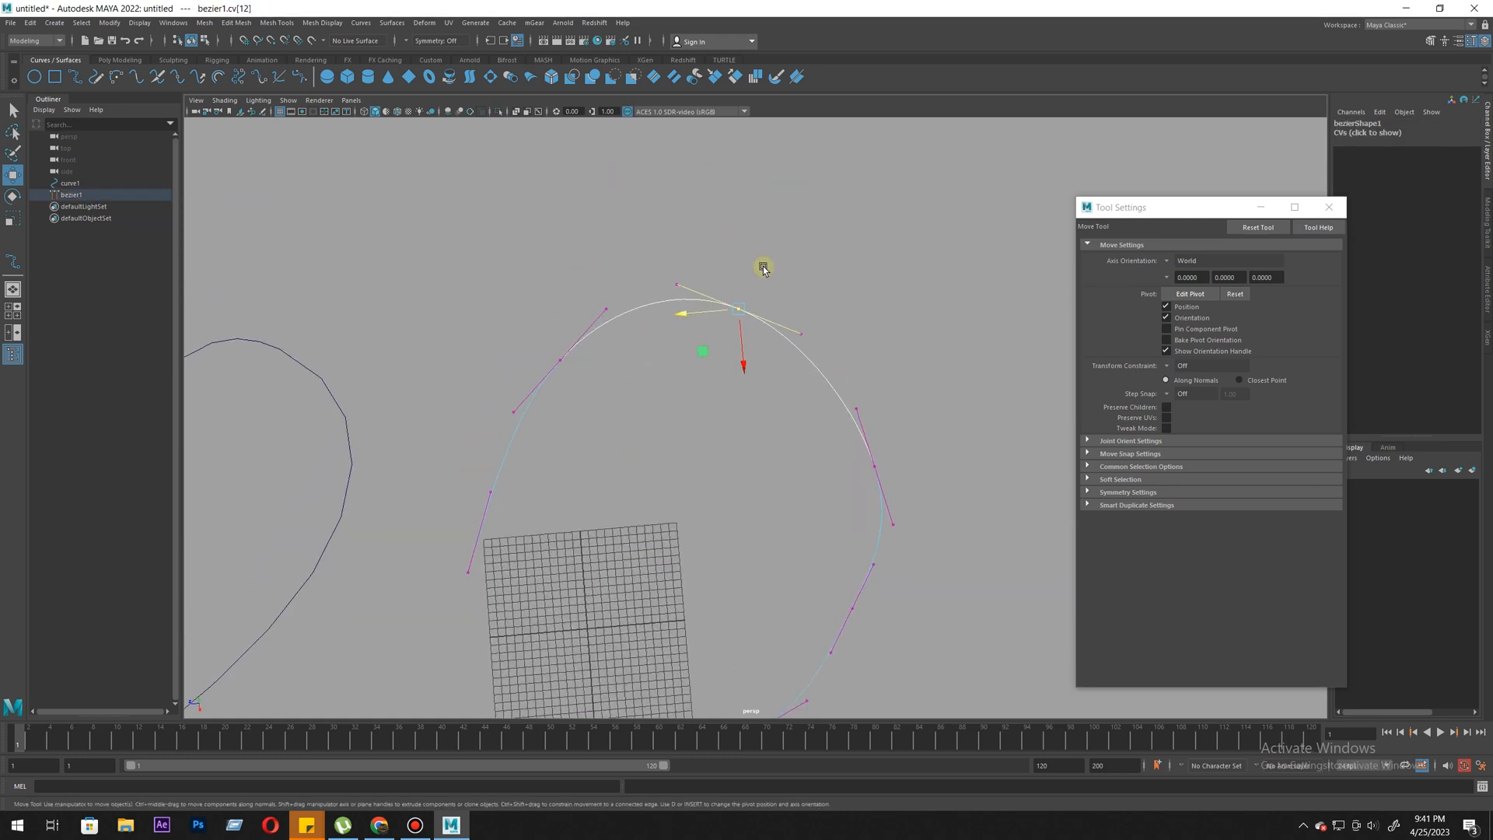
- Try repositioning anchor points and tangent handles along the upper part of the Bezier curve, undoing the trial moves
drag(612, 308, 613, 309)
alt+middle_drag(770, 378, 797, 333)
drag(827, 247, 833, 352)
drag(829, 290, 767, 362)
key(ctrl+z)
drag(583, 293, 603, 336)
drag(650, 287, 680, 323)
key(ctrl+z)
drag(500, 427, 555, 504)
key(ctrl+z)
- Widen the Bezier curve's upper-left side by moving its anchor point and the tangent handles toward the curve's end
drag(541, 301, 633, 345)
drag(588, 316, 456, 465)
drag(541, 242, 602, 366)
middle_drag(604, 414, 573, 427)
drag(534, 231, 598, 281)
mouse_move(598, 281)
middle_down()
mouse_move(615, 294)
mouse_move(610, 281)
middle_up()
drag(661, 226, 782, 303)
drag(731, 255, 738, 254)
- Round out the Bezier curve's right side by repositioning its two anchor points and their tangent handles
drag(823, 400, 925, 447)
alt+middle_drag(856, 459, 817, 403)
middle_drag(811, 490, 803, 445)
drag(793, 496, 857, 552)
alt+middle_drag(861, 548, 829, 534)
middle_drag(882, 492, 894, 476)
drag(891, 406, 811, 448)
middle_drag(959, 473, 951, 469)
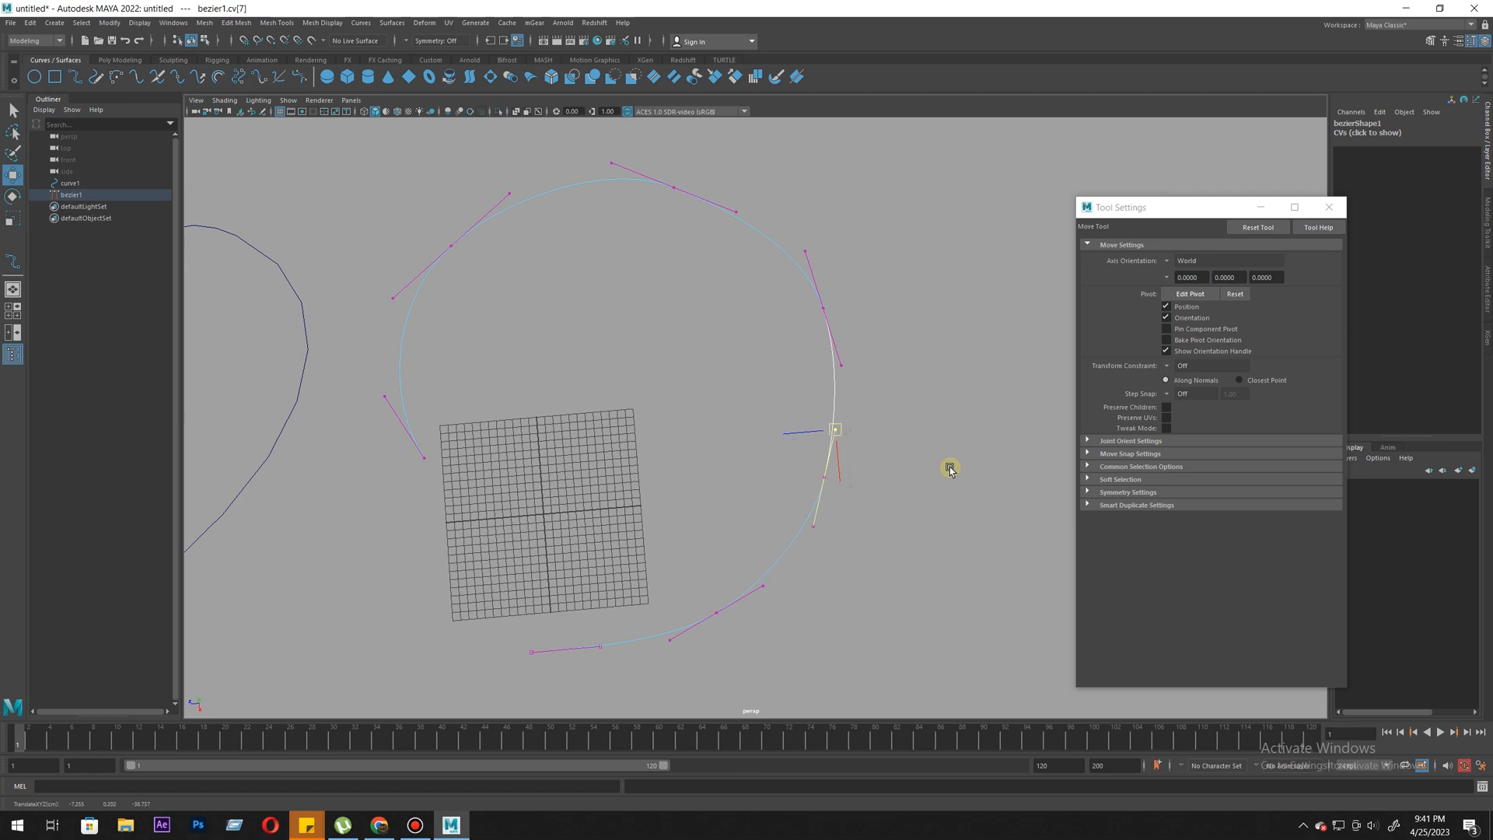
- Smooth the Bezier curve's lower-right bend by adjusting the bottom anchor point and its tangent handles
alt+right_drag(932, 551, 826, 567)
drag(697, 526, 762, 627)
middle_drag(777, 624, 800, 615)
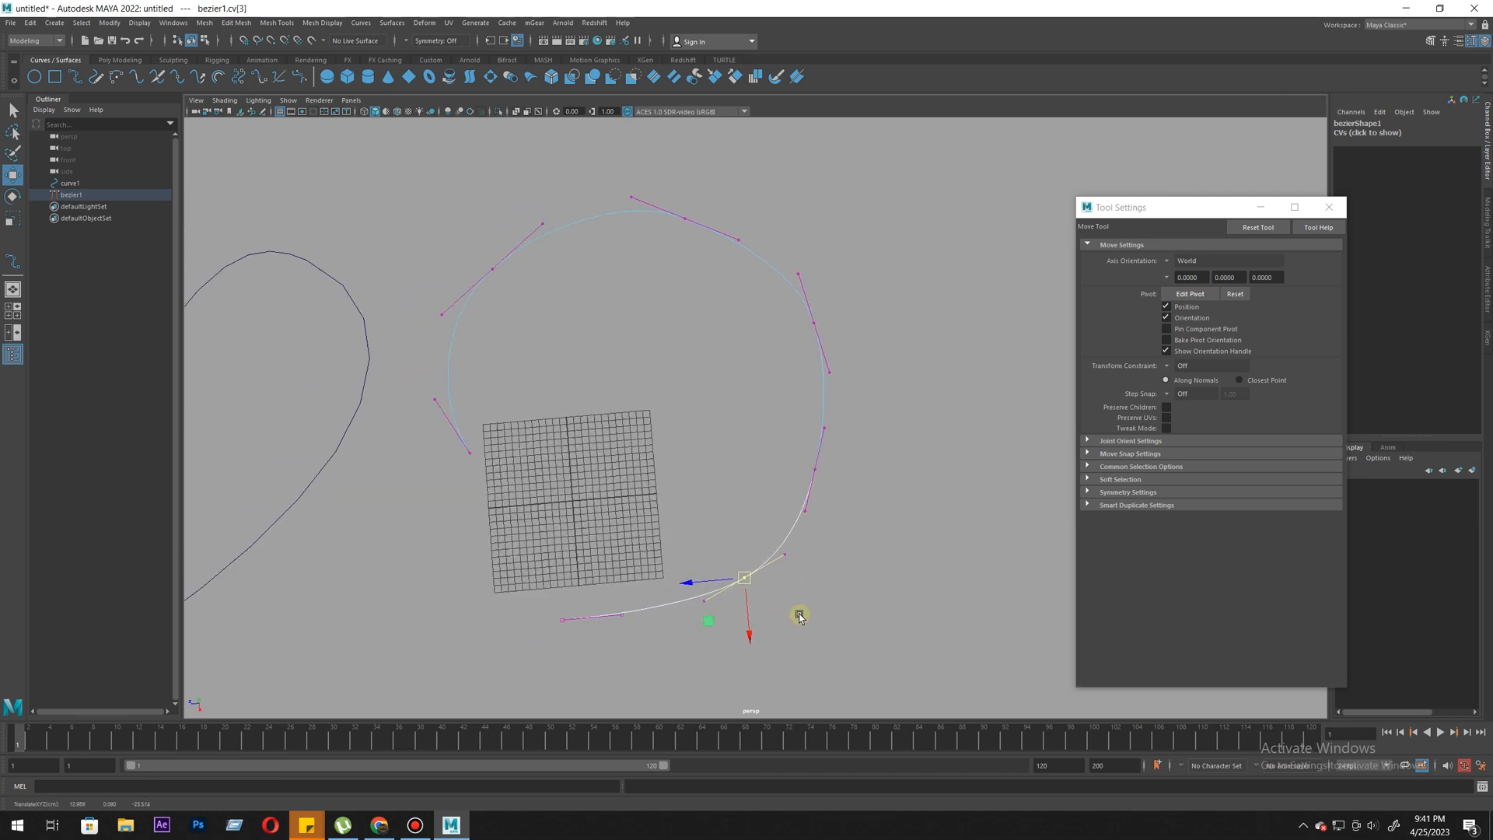
alt+drag(800, 615, 667, 552)
drag(721, 625, 721, 627)
middle_drag(700, 617, 705, 631)
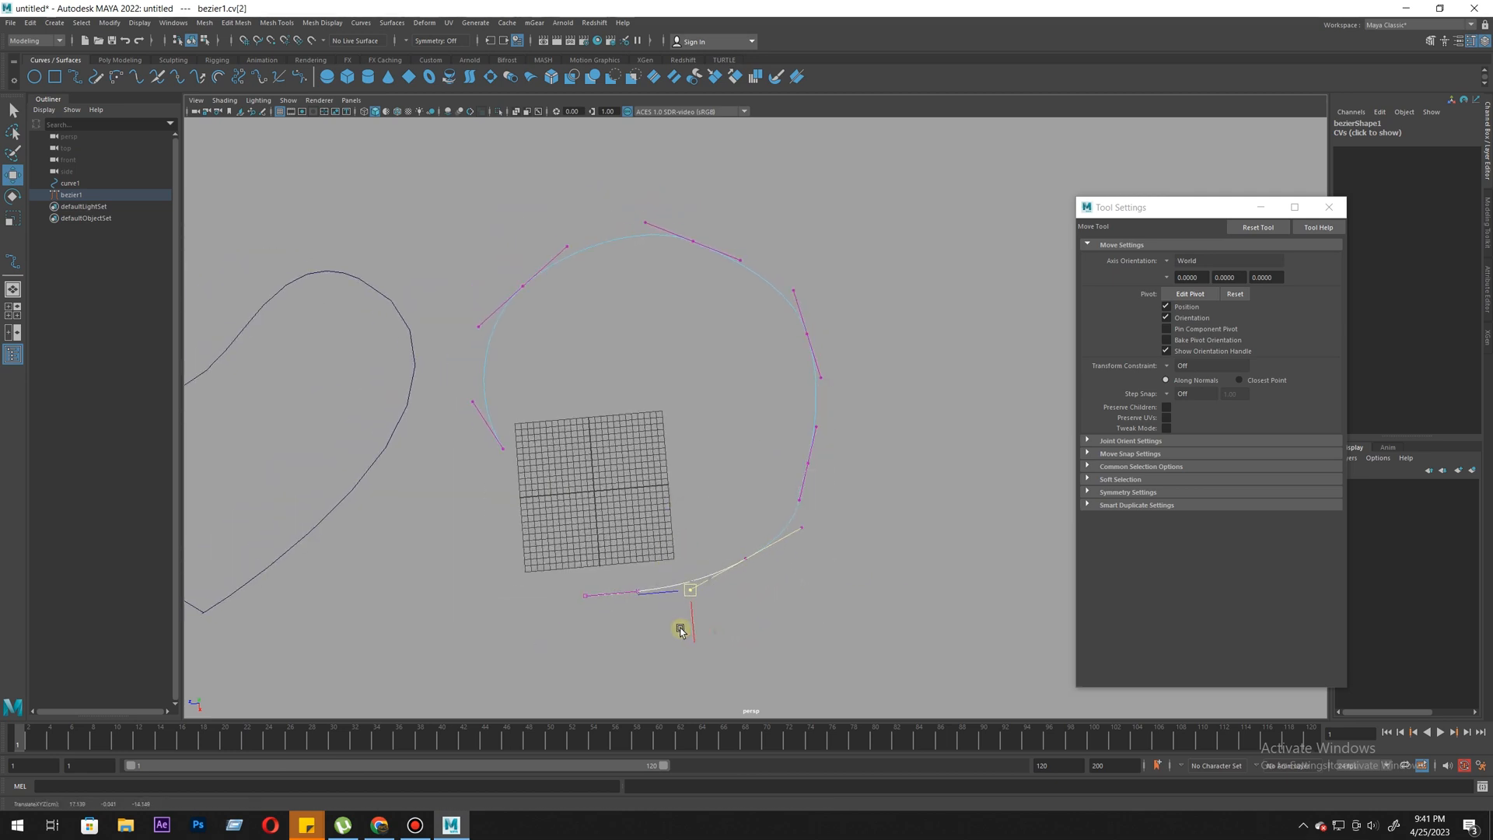
click(810, 449)
middle_drag(878, 497, 888, 499)
- Reposition the Bezier curve's upper-right and top control vertices to make the loop's upper arc rounder
drag(864, 314, 759, 351)
middle_drag(831, 402, 856, 390)
drag(711, 191, 651, 283)
middle_drag(757, 362, 762, 333)
drag(647, 177, 675, 214)
middle_drag(644, 247, 621, 272)
- Fine-tune the Bezier curve's upper-left arc using its anchor point and tangent handle
drag(478, 244, 556, 322)
middle_drag(585, 334, 571, 314)
drag(562, 235, 571, 246)
middle_drag(603, 300, 604, 293)
- Move the lower-right anchor point and its upper tangent handle outward to smooth the Bezier curve's right side
drag(807, 302, 884, 360)
middle_drag(883, 362, 886, 364)
drag(777, 437, 854, 473)
drag(809, 417, 830, 427)
middle_drag(861, 441, 869, 449)
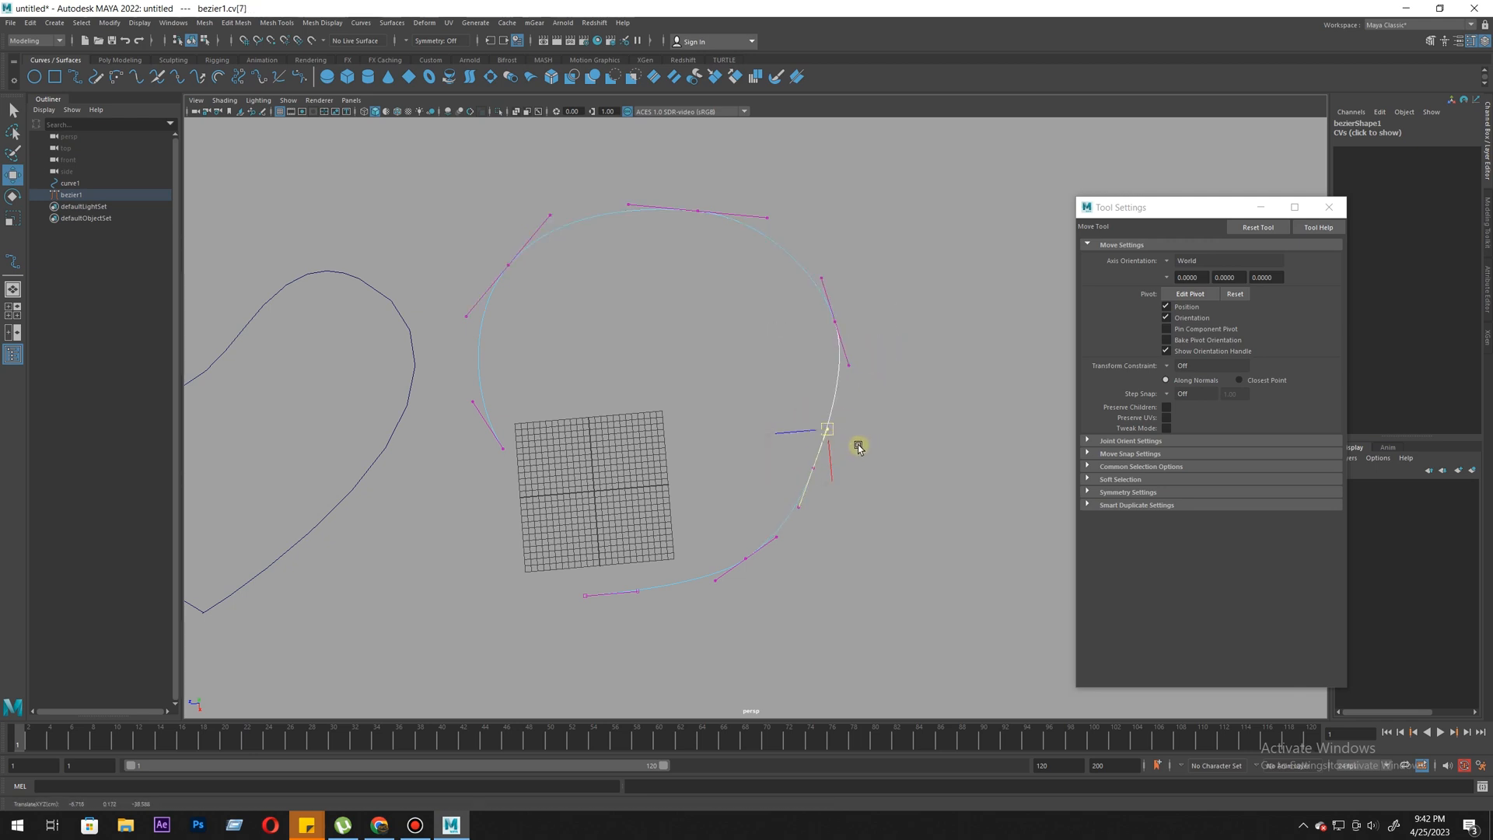
drag(737, 443, 829, 468)
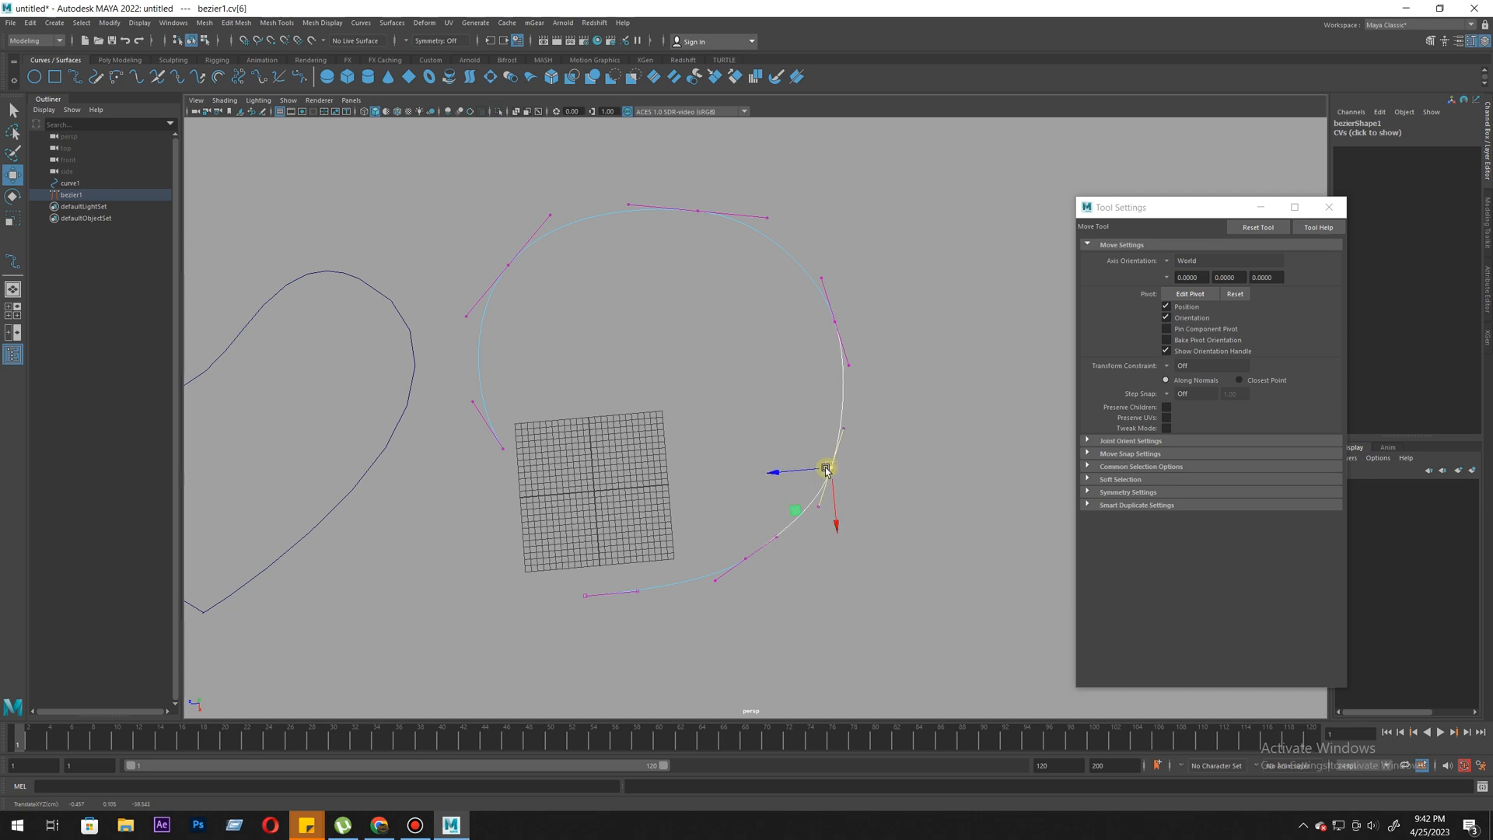